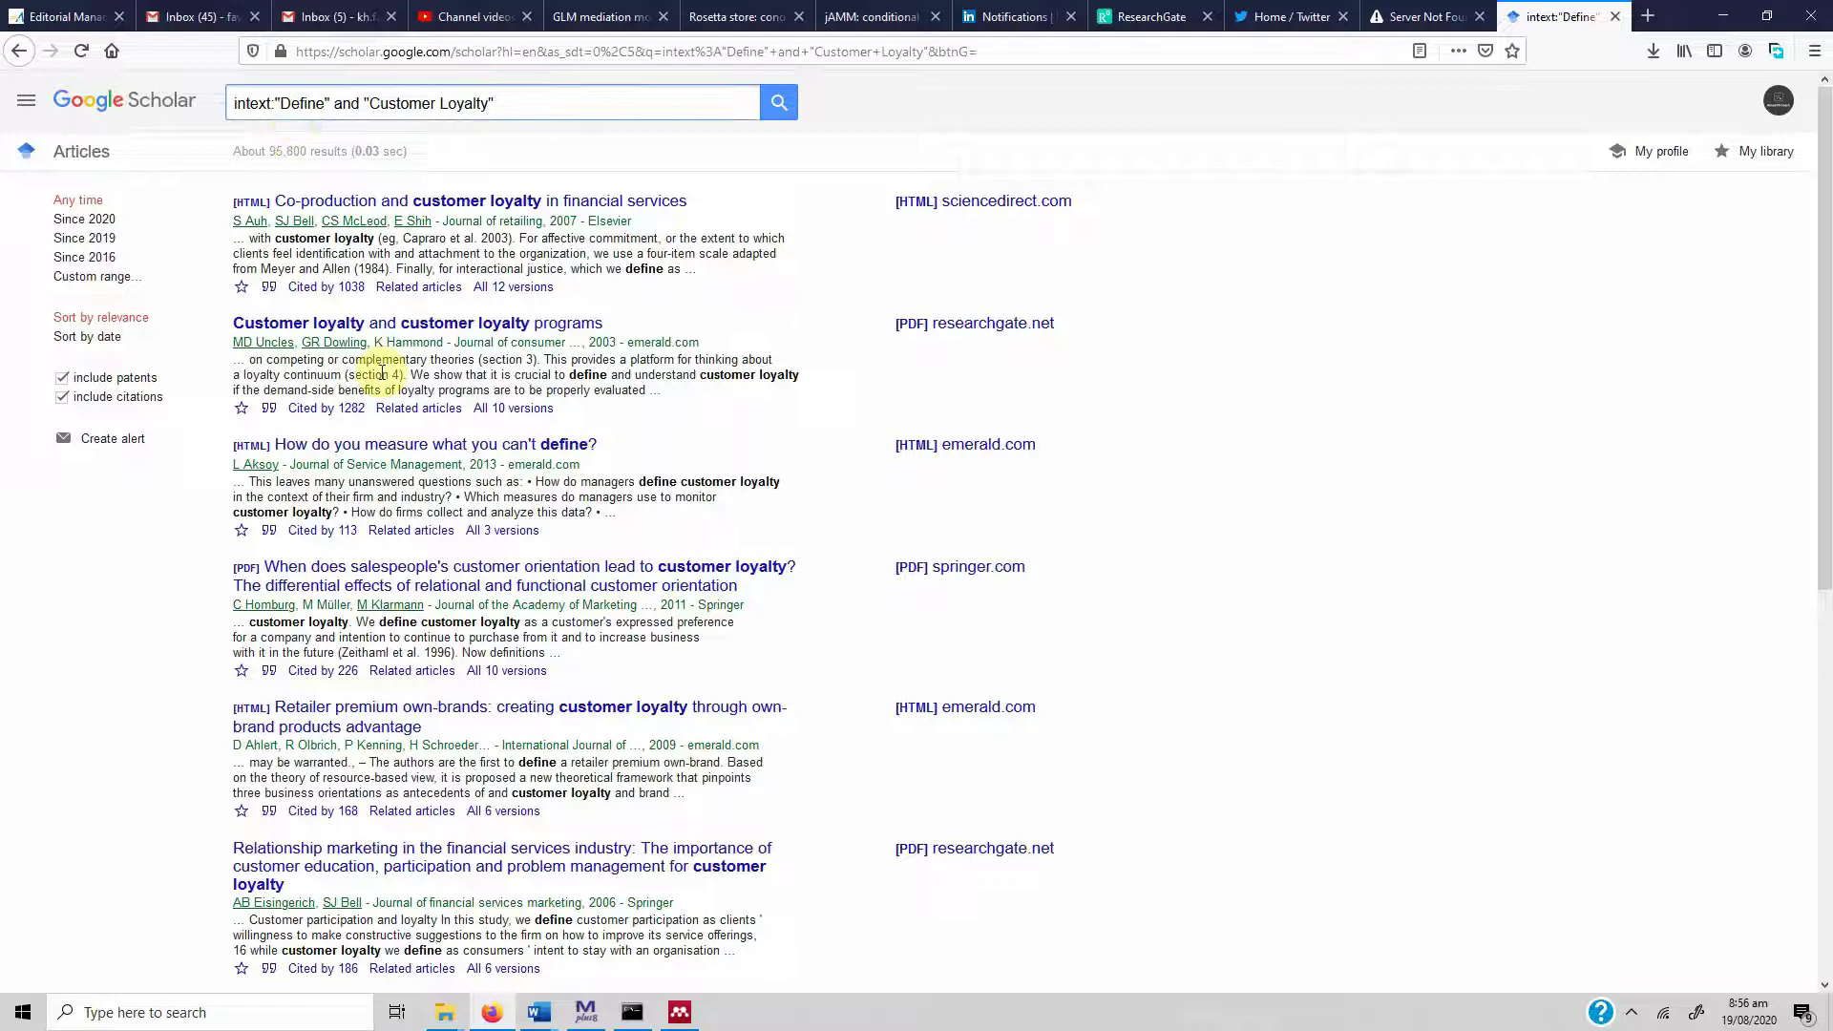
Expand the Google Scholar query to intext:("Define" or "State") and "Customer Loyalty" and run the search.
type("(")
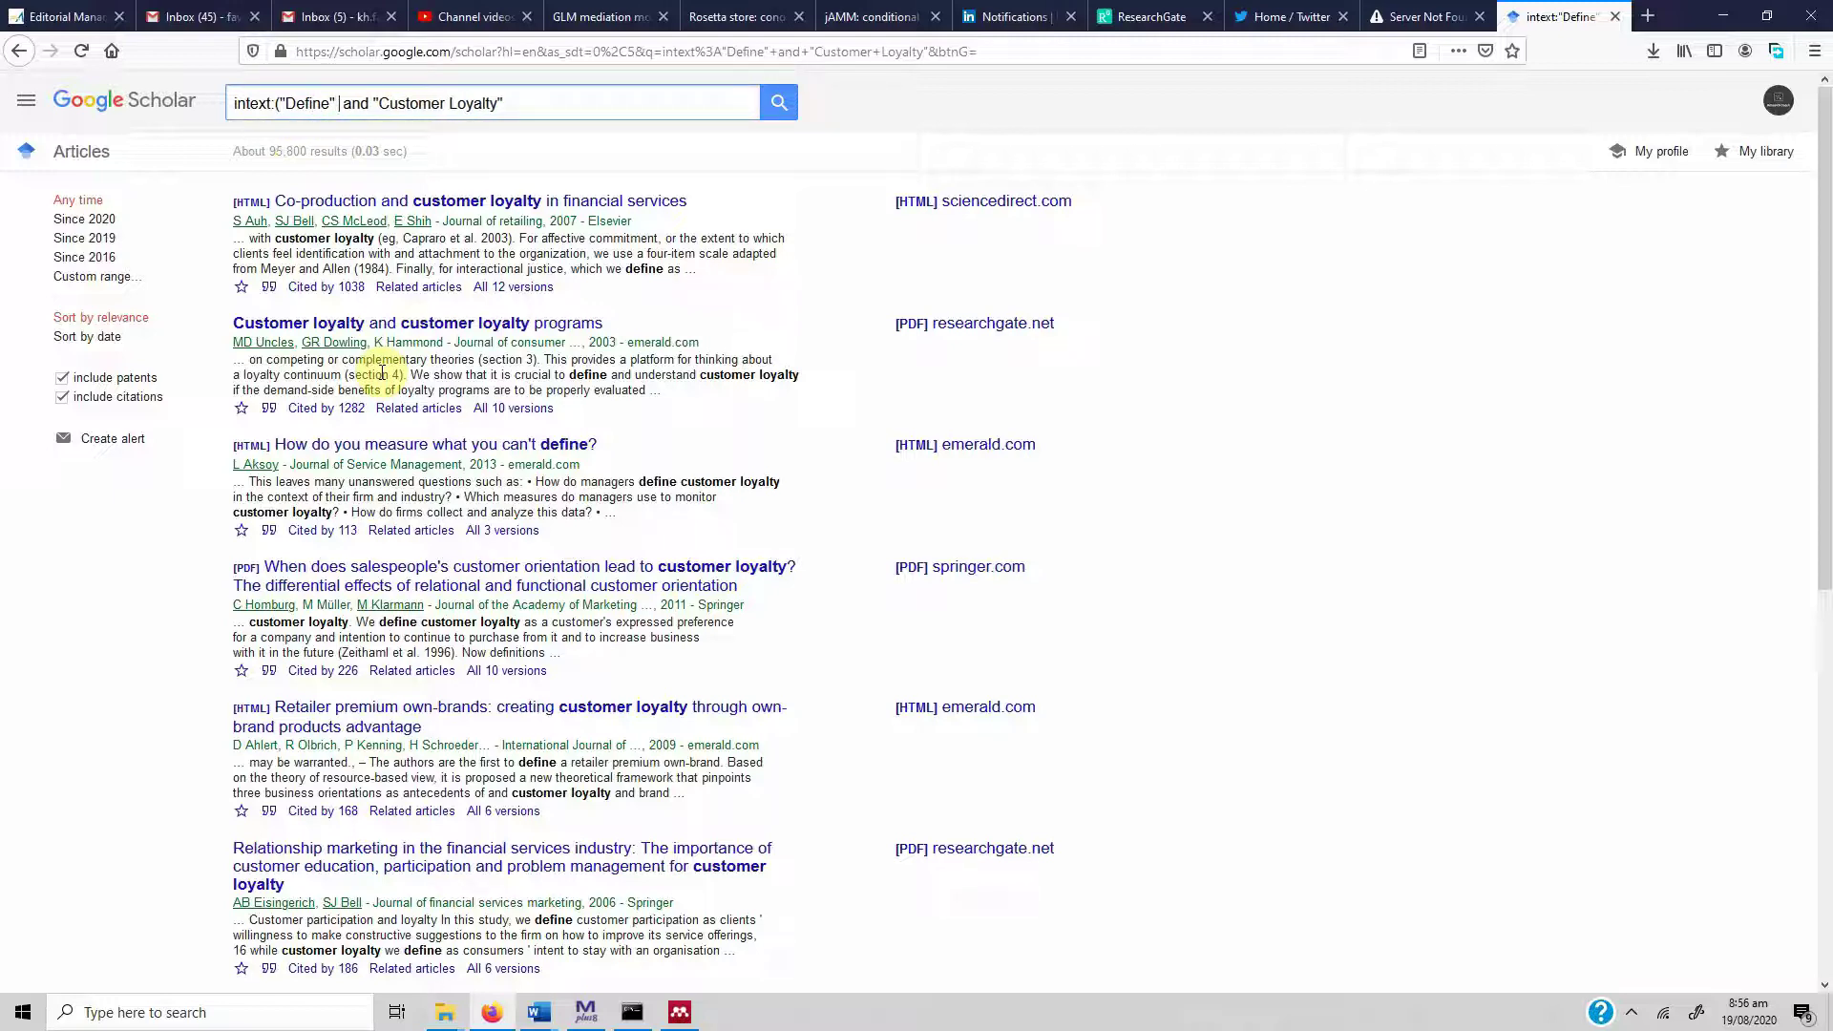
type(" or")
type("\"\" ")
type("State")
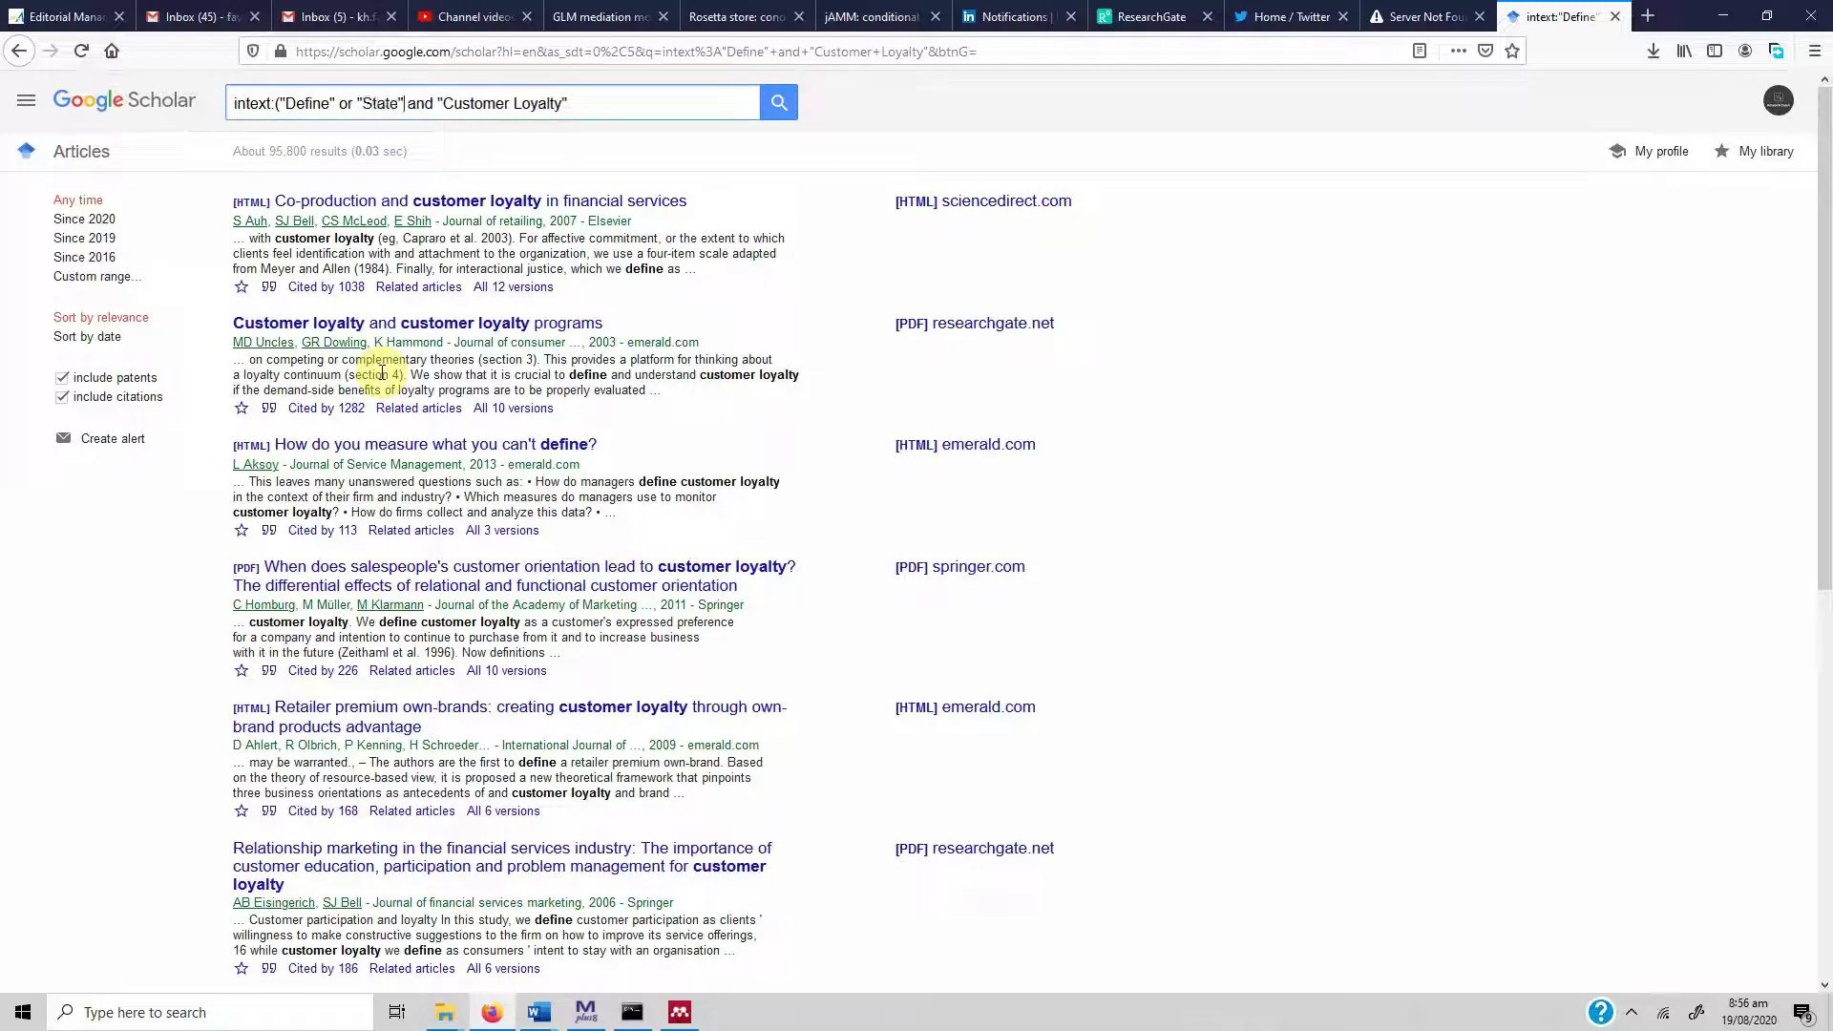
type(")")
key("shift+Right")
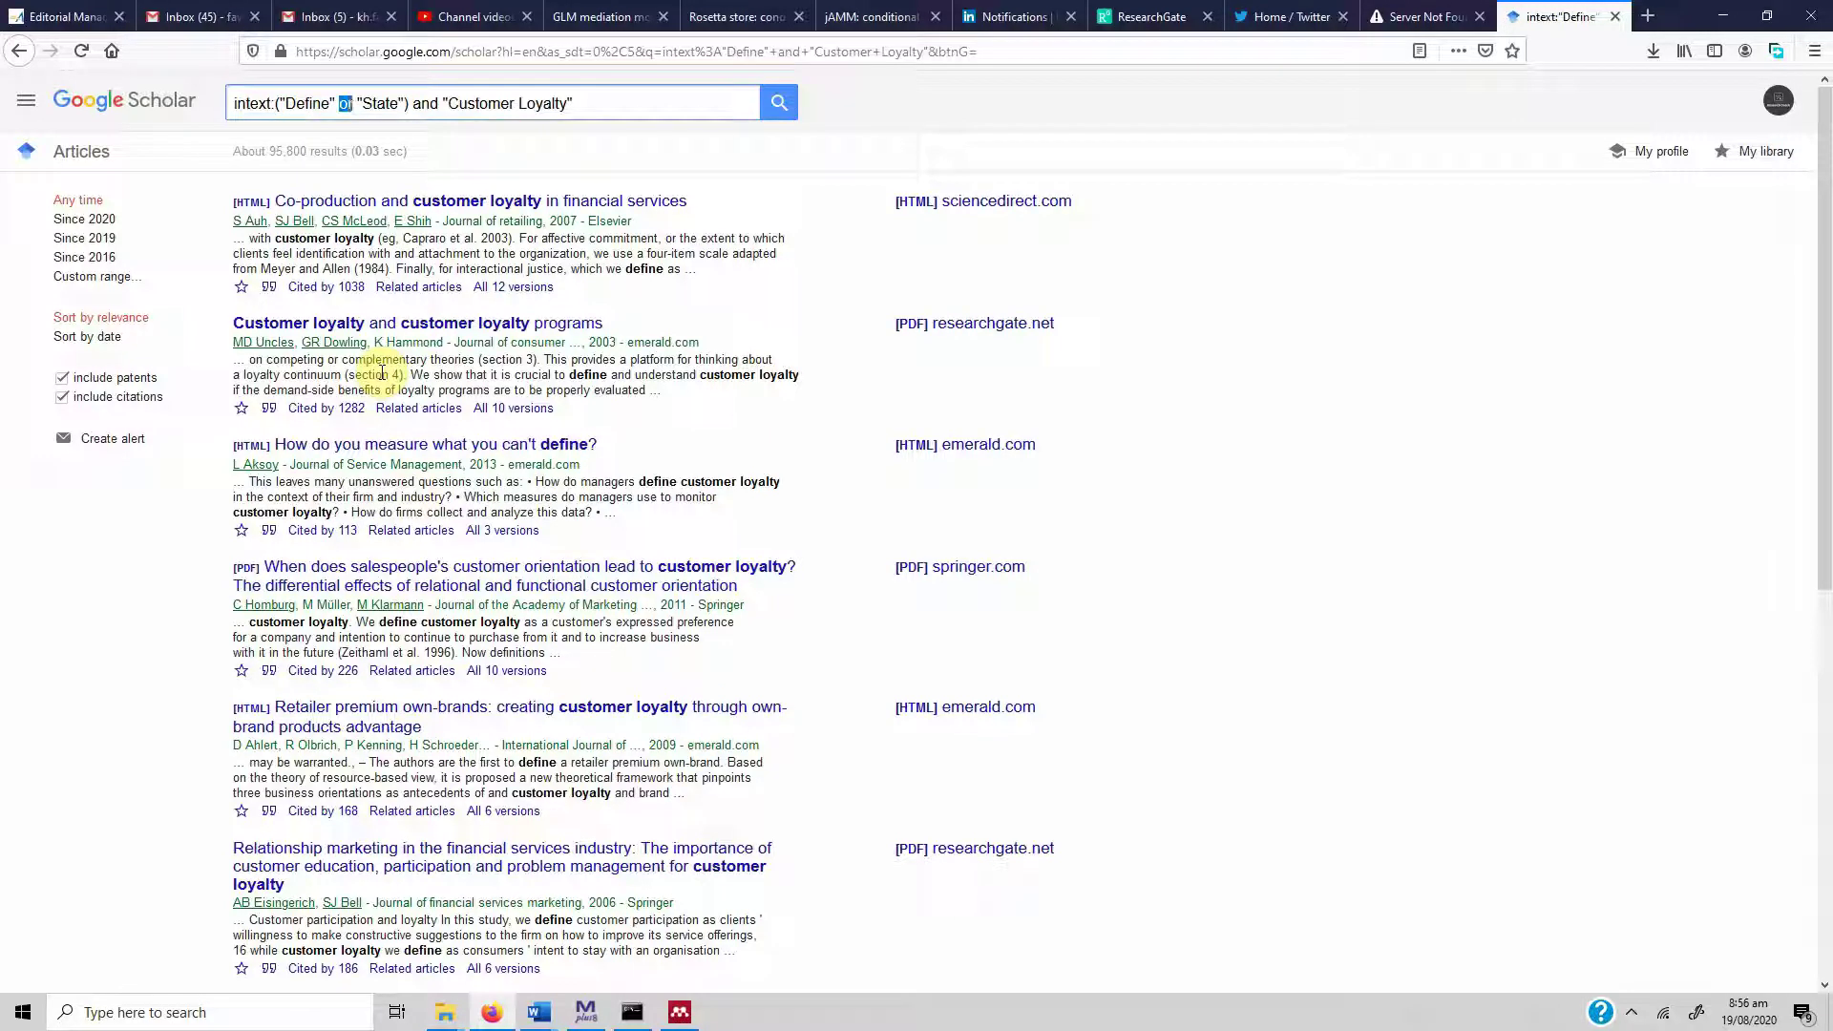
key("Return")
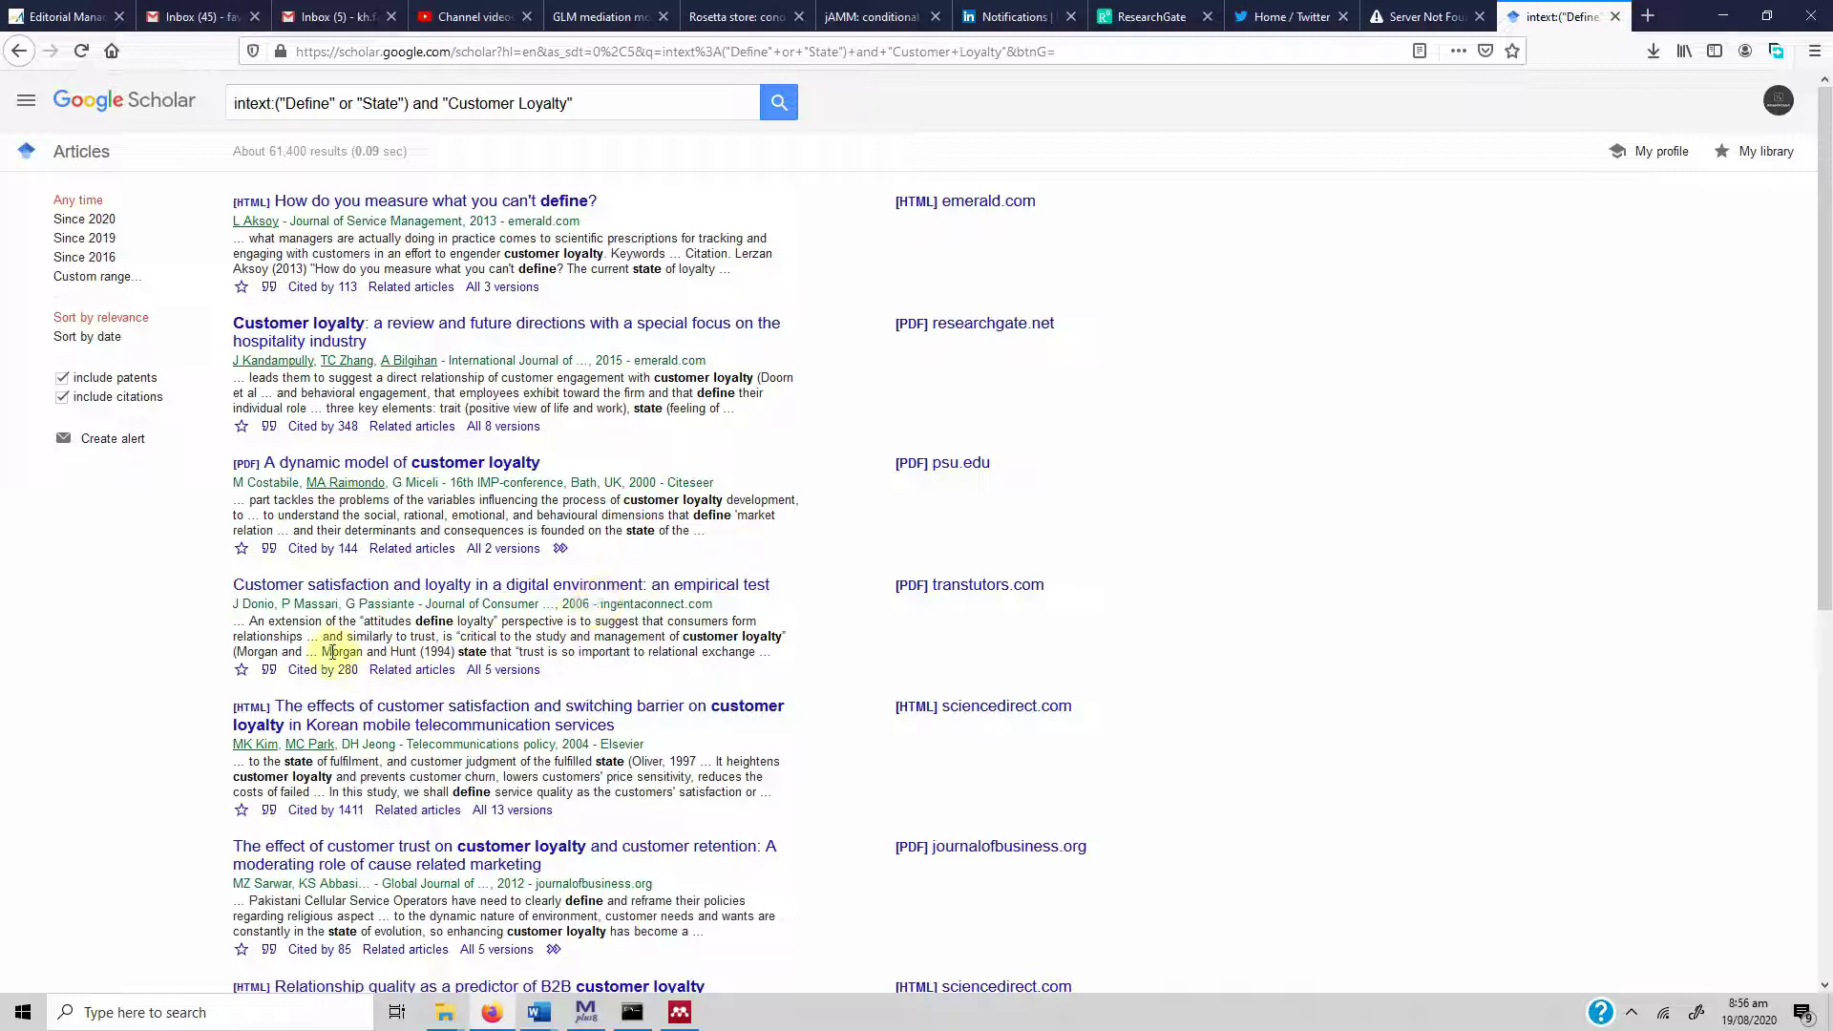
Examine the first page of results for passages that define or state customer loyalty.
left_click_drag(322, 650, 564, 652)
left_click(599, 653)
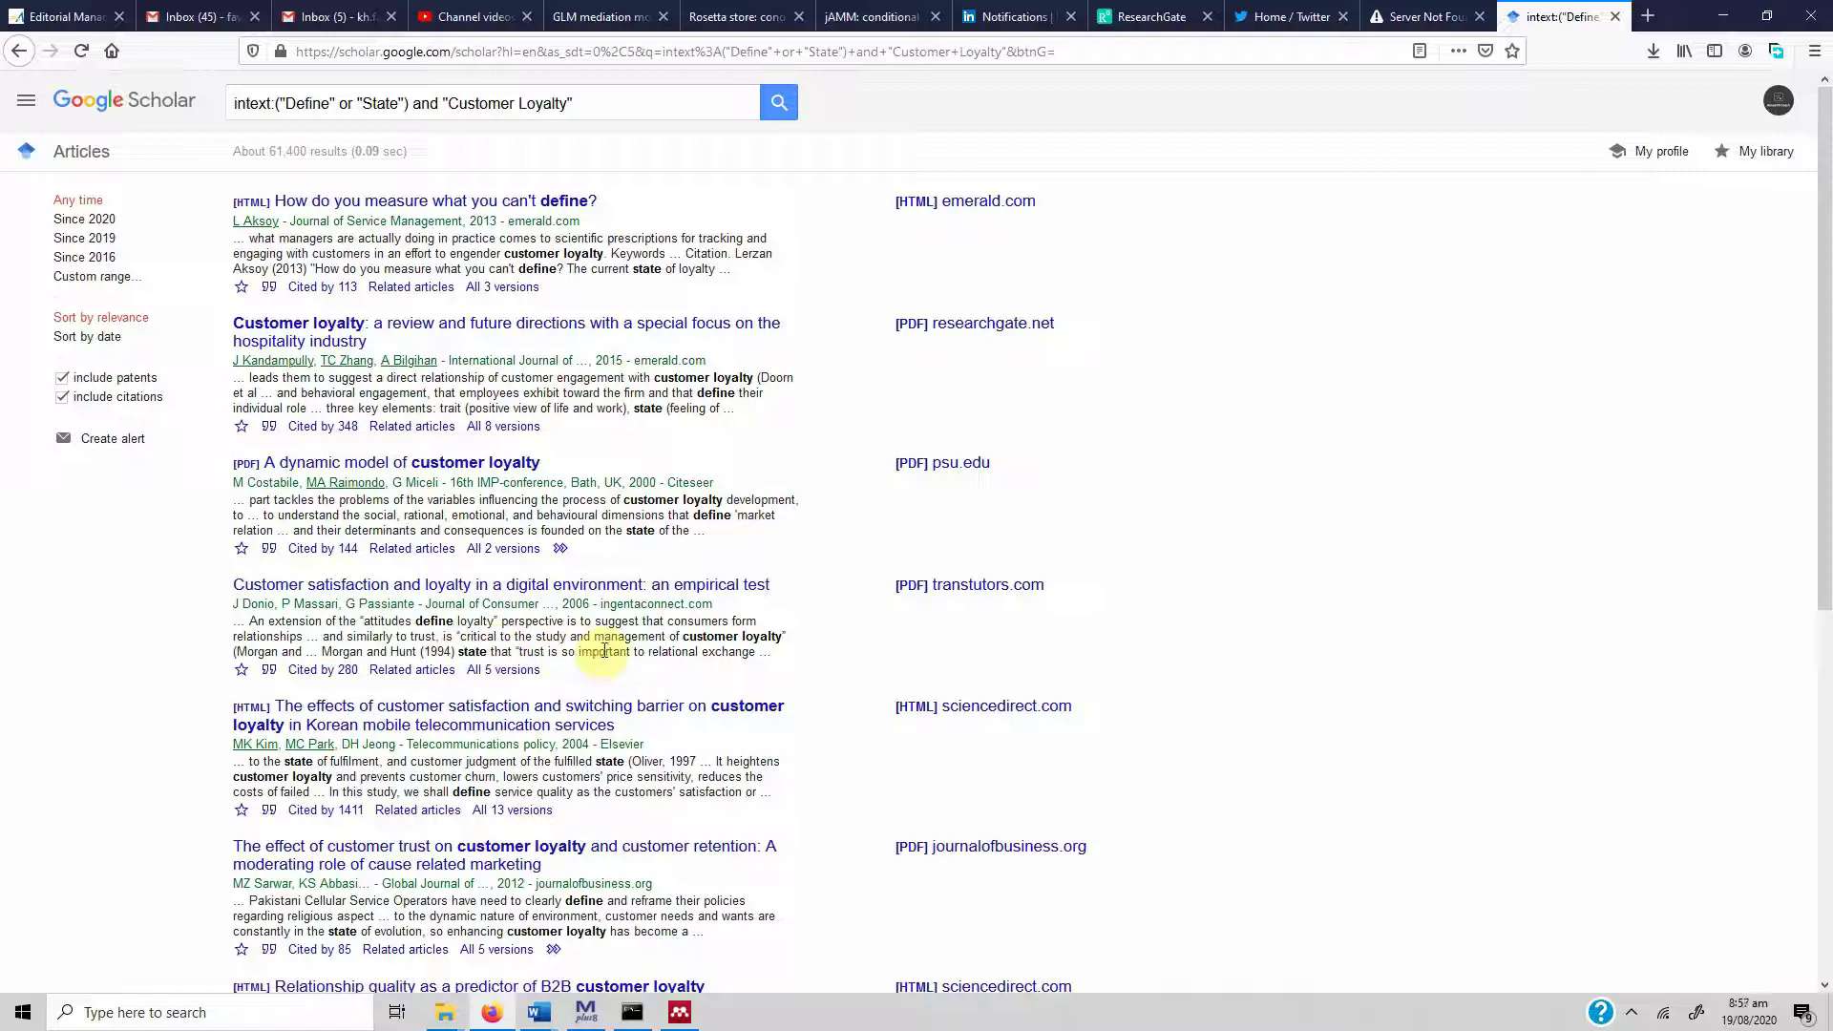
scroll(604, 651, "down", 3)
scroll(604, 657, "down", 1)
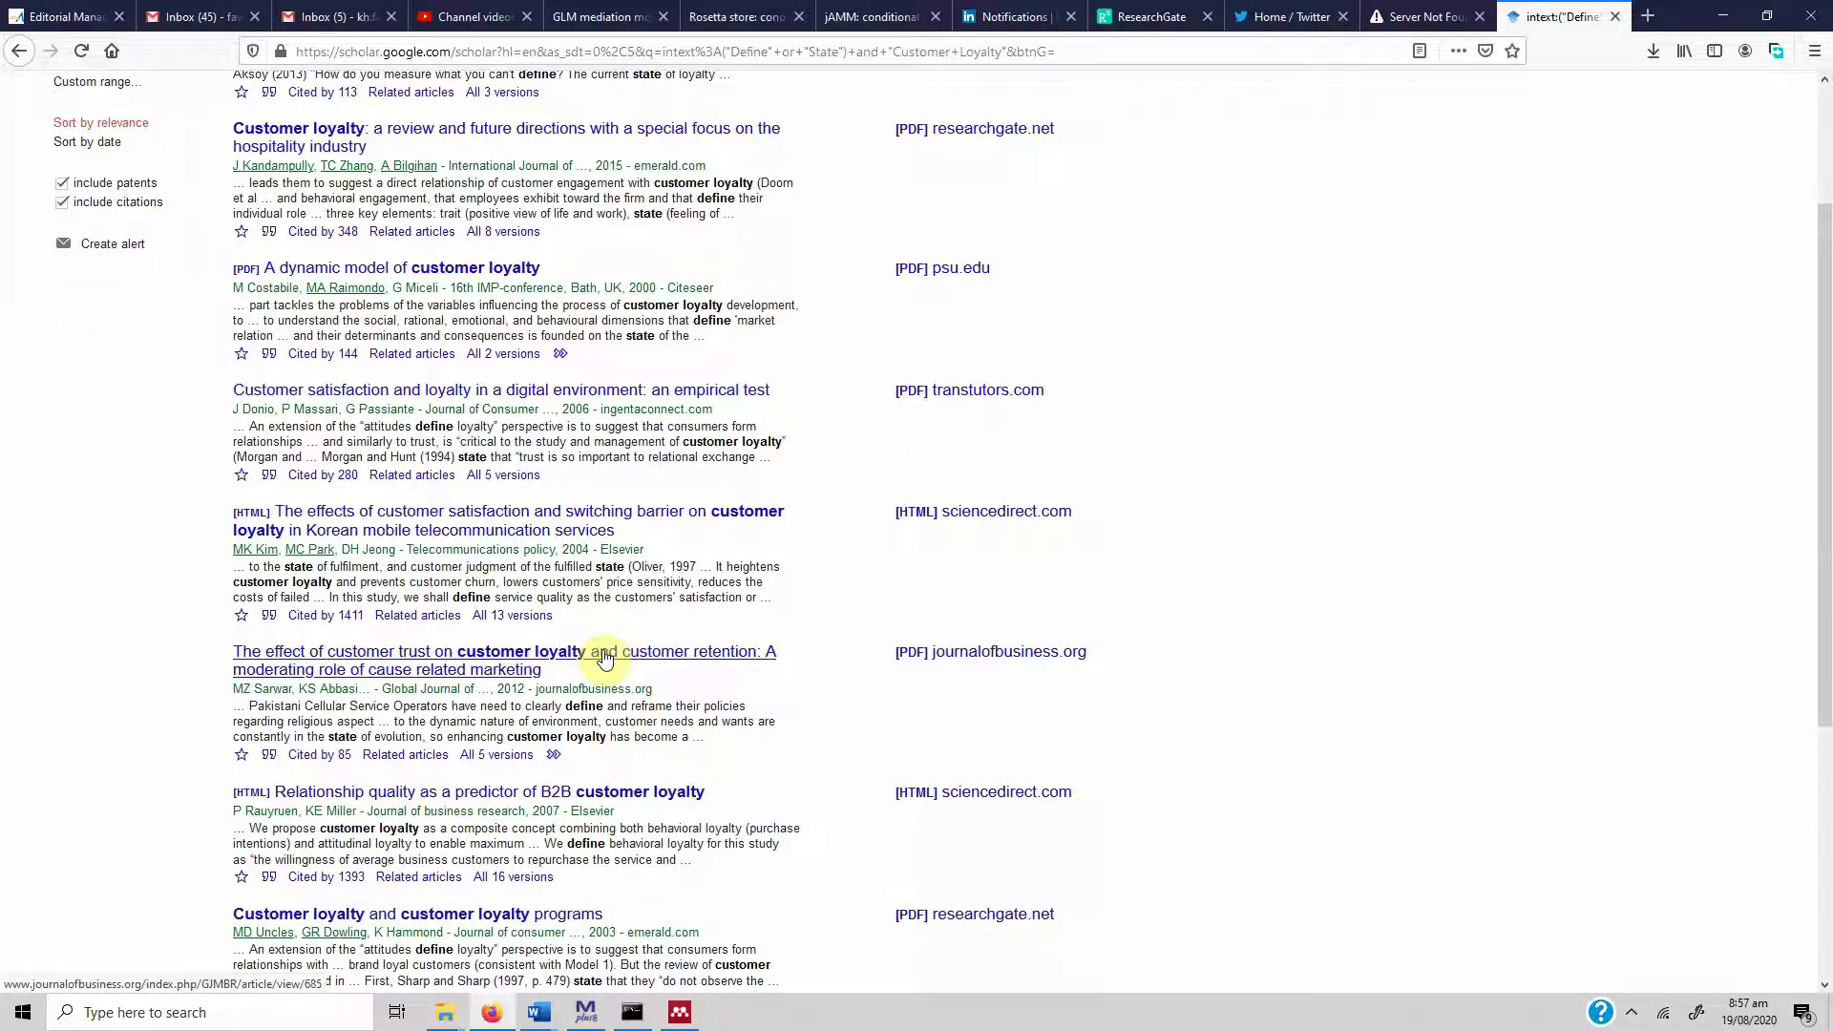
scroll(604, 657, "down", 3)
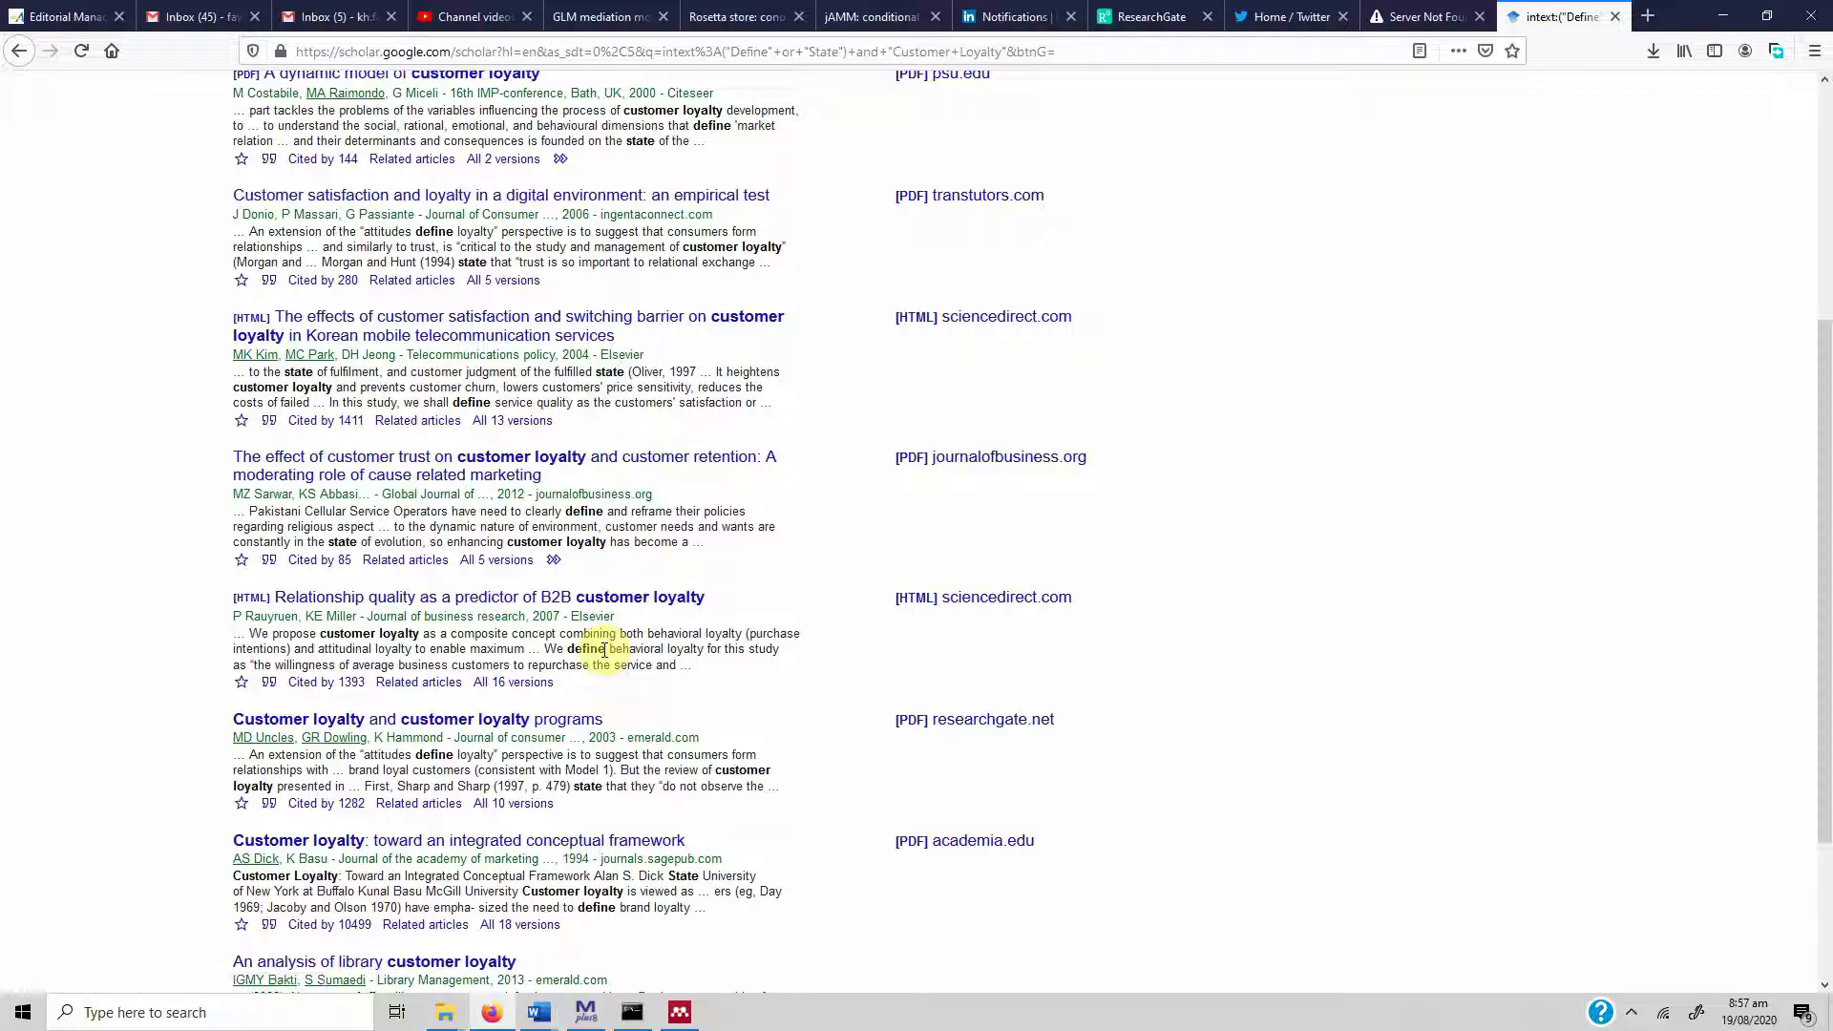
scroll(605, 651, "down", 3)
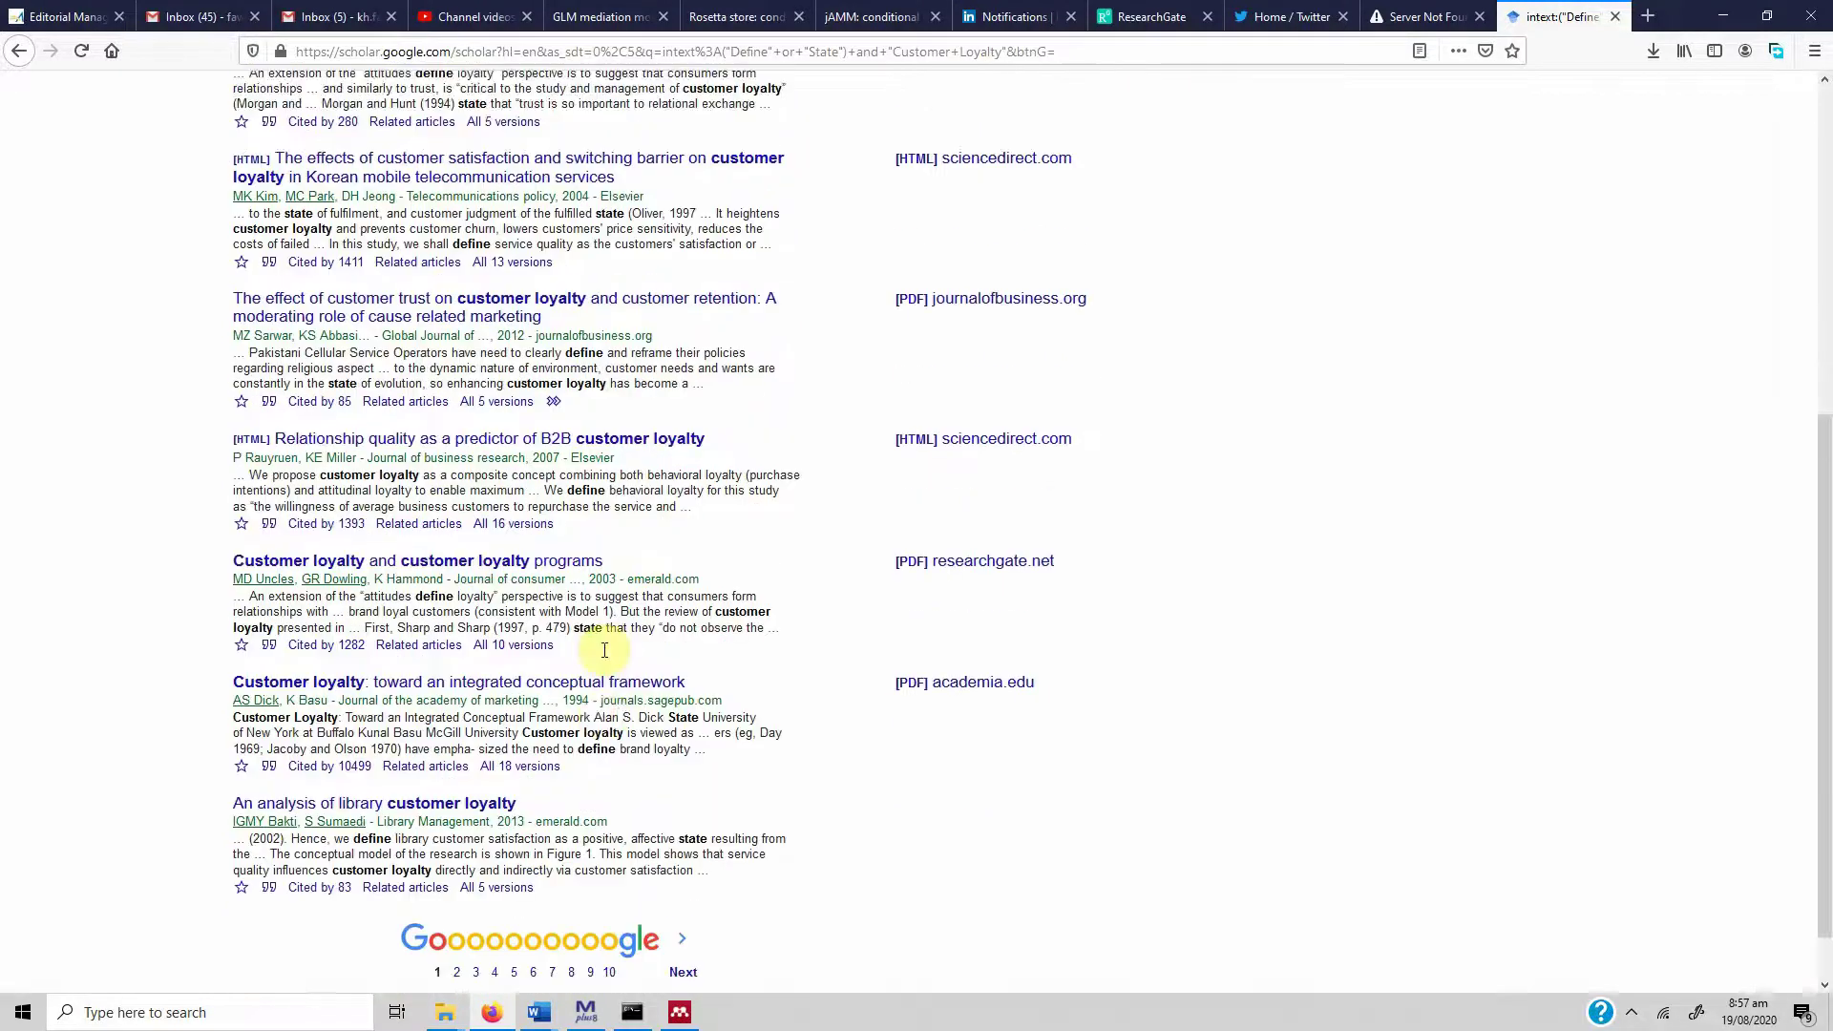
scroll(611, 649, "up", 9)
left_click(634, 105)
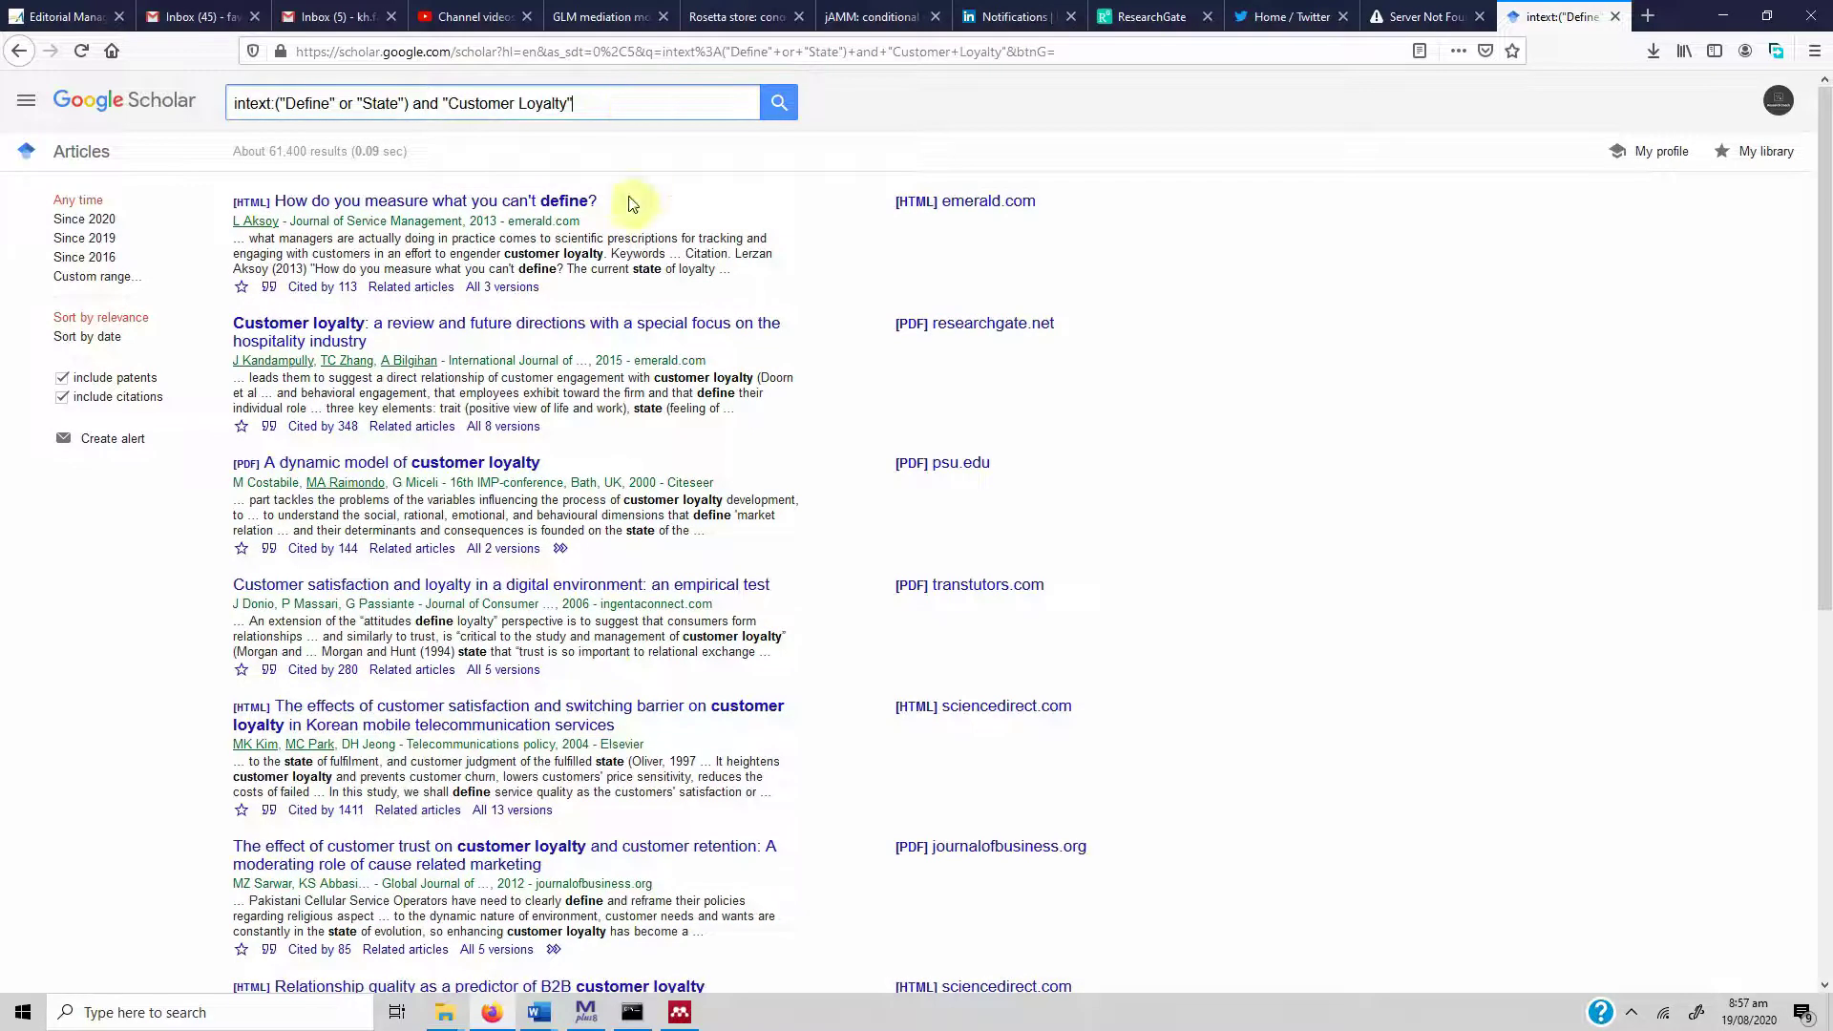
Switch to the Word document on Mendeley and Google Scholar questionnaire searches and enlarge its view to 280%.
left_click(540, 1012)
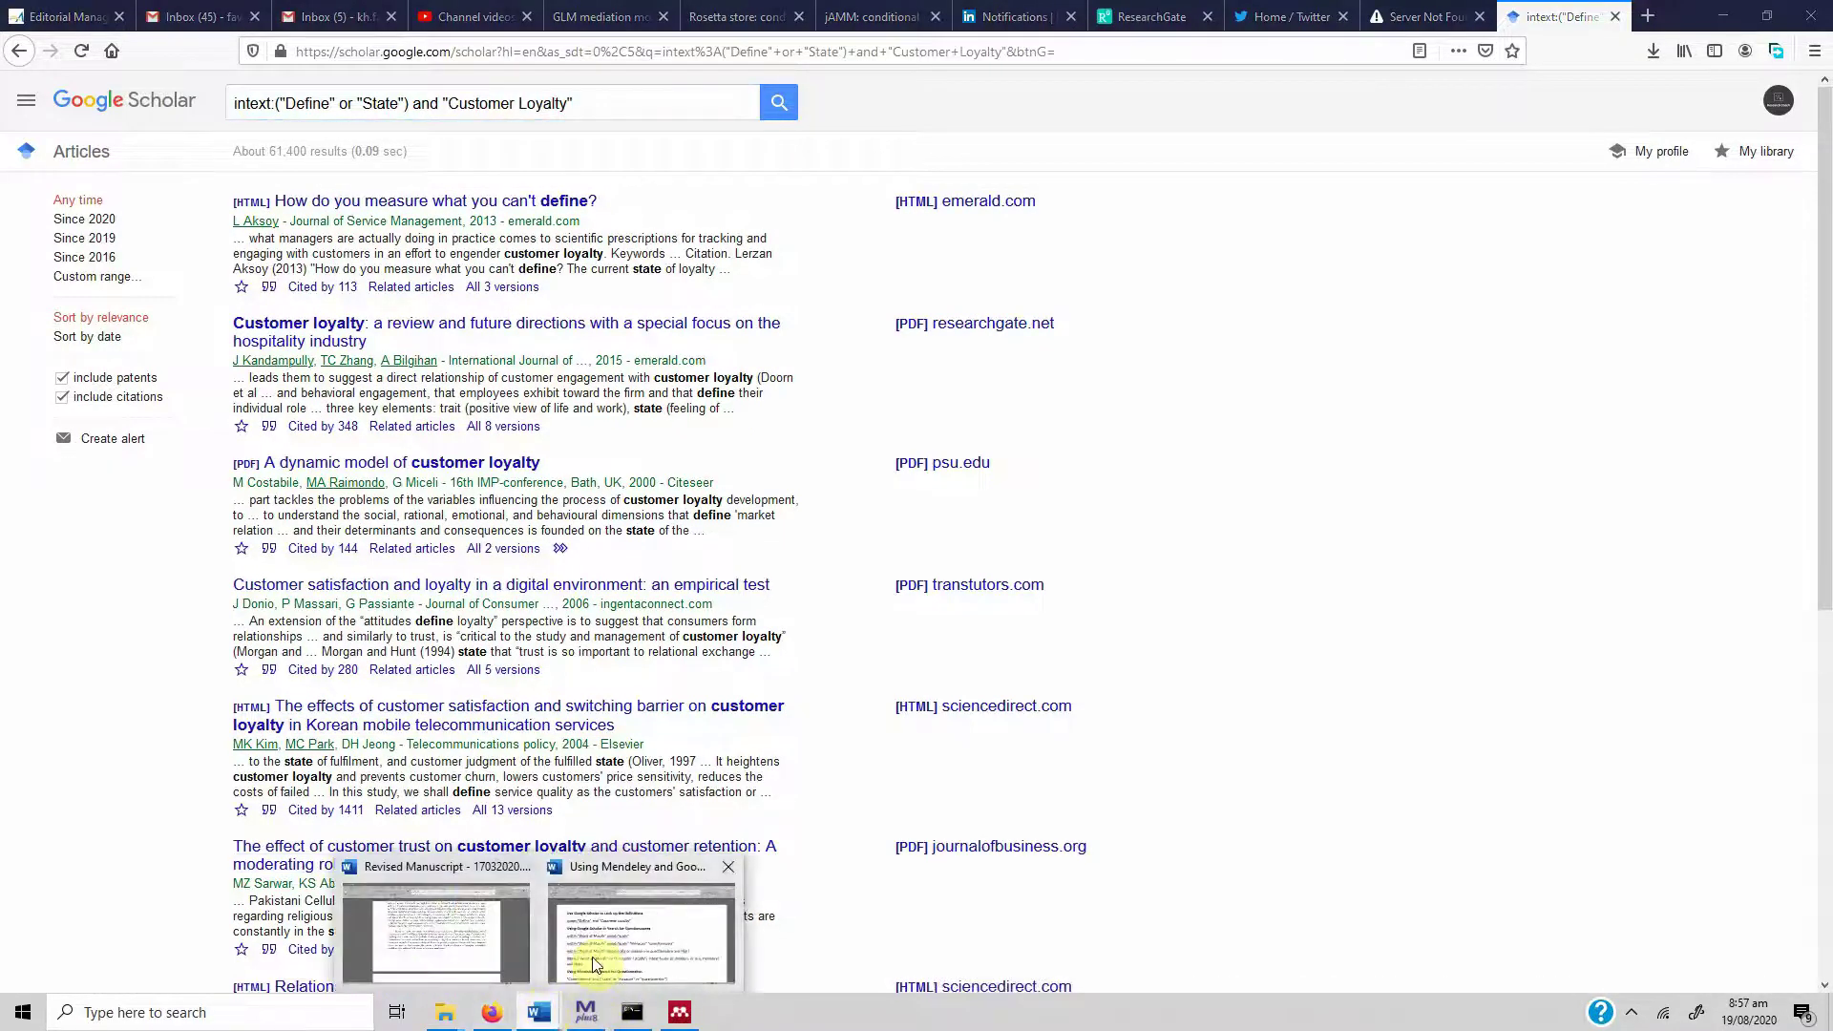
left_click(611, 917)
left_click(206, 526)
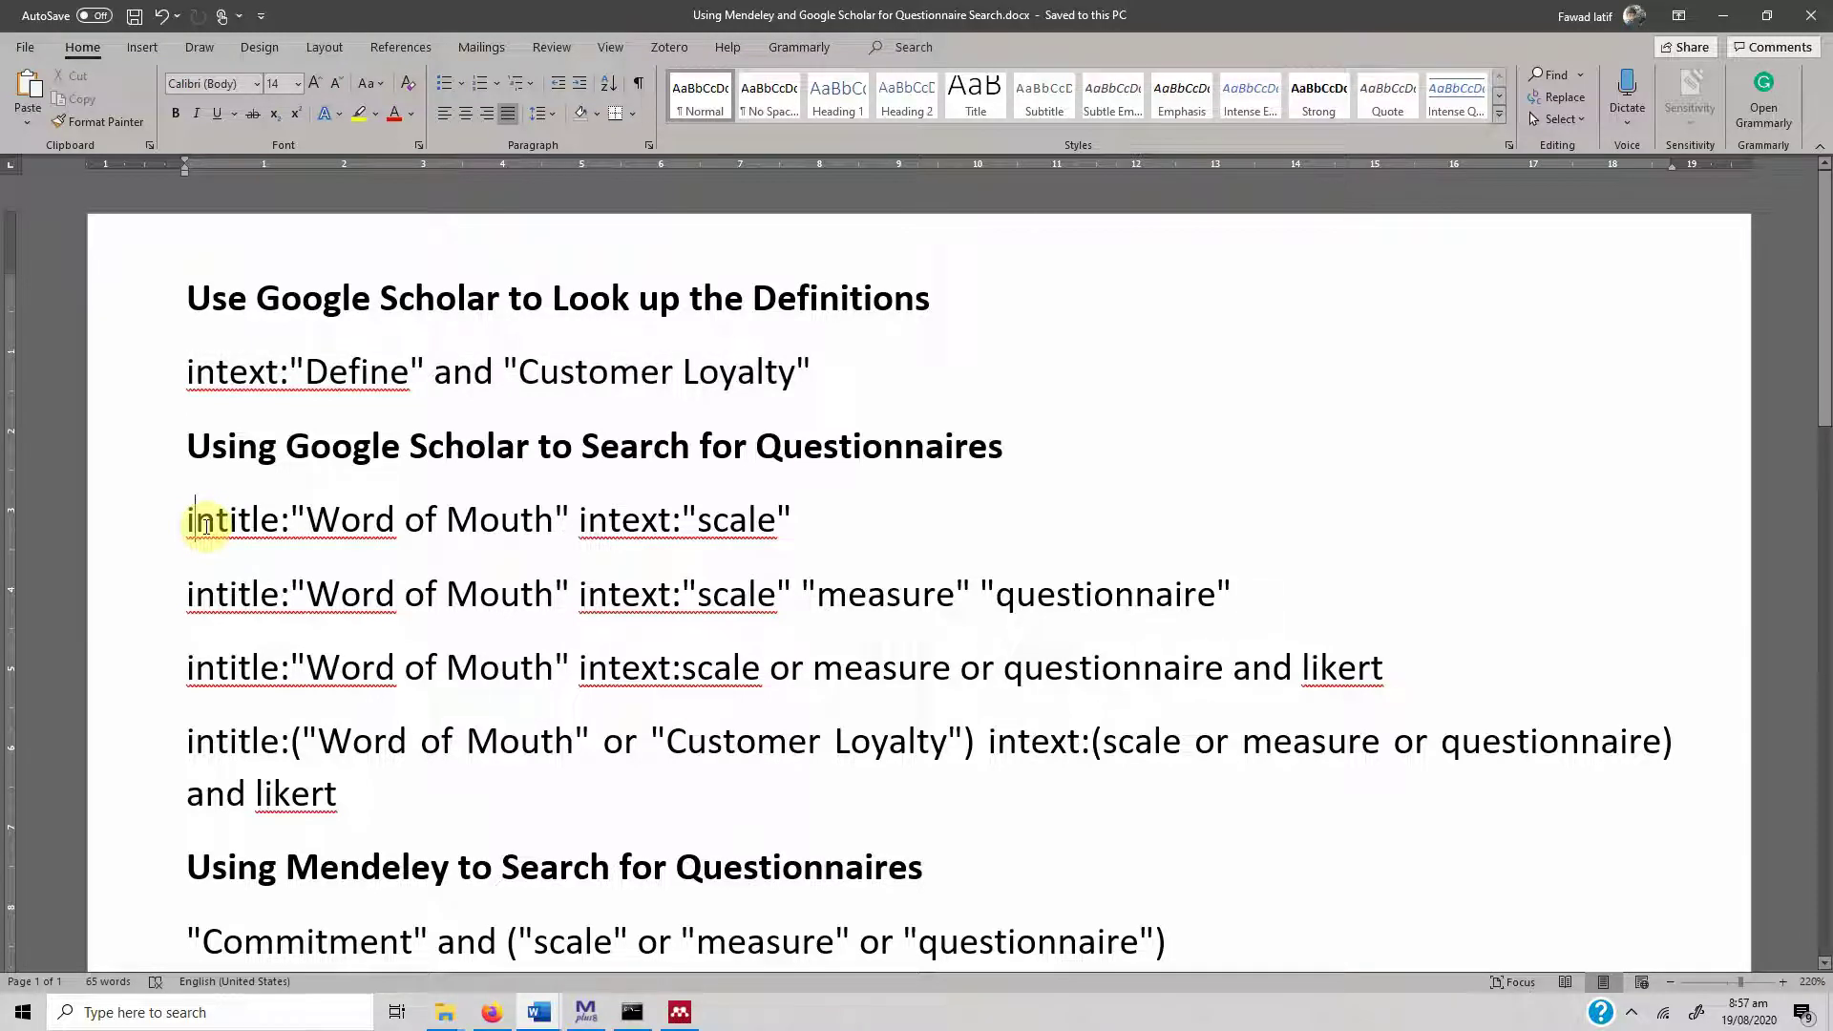
triple_click(206, 526)
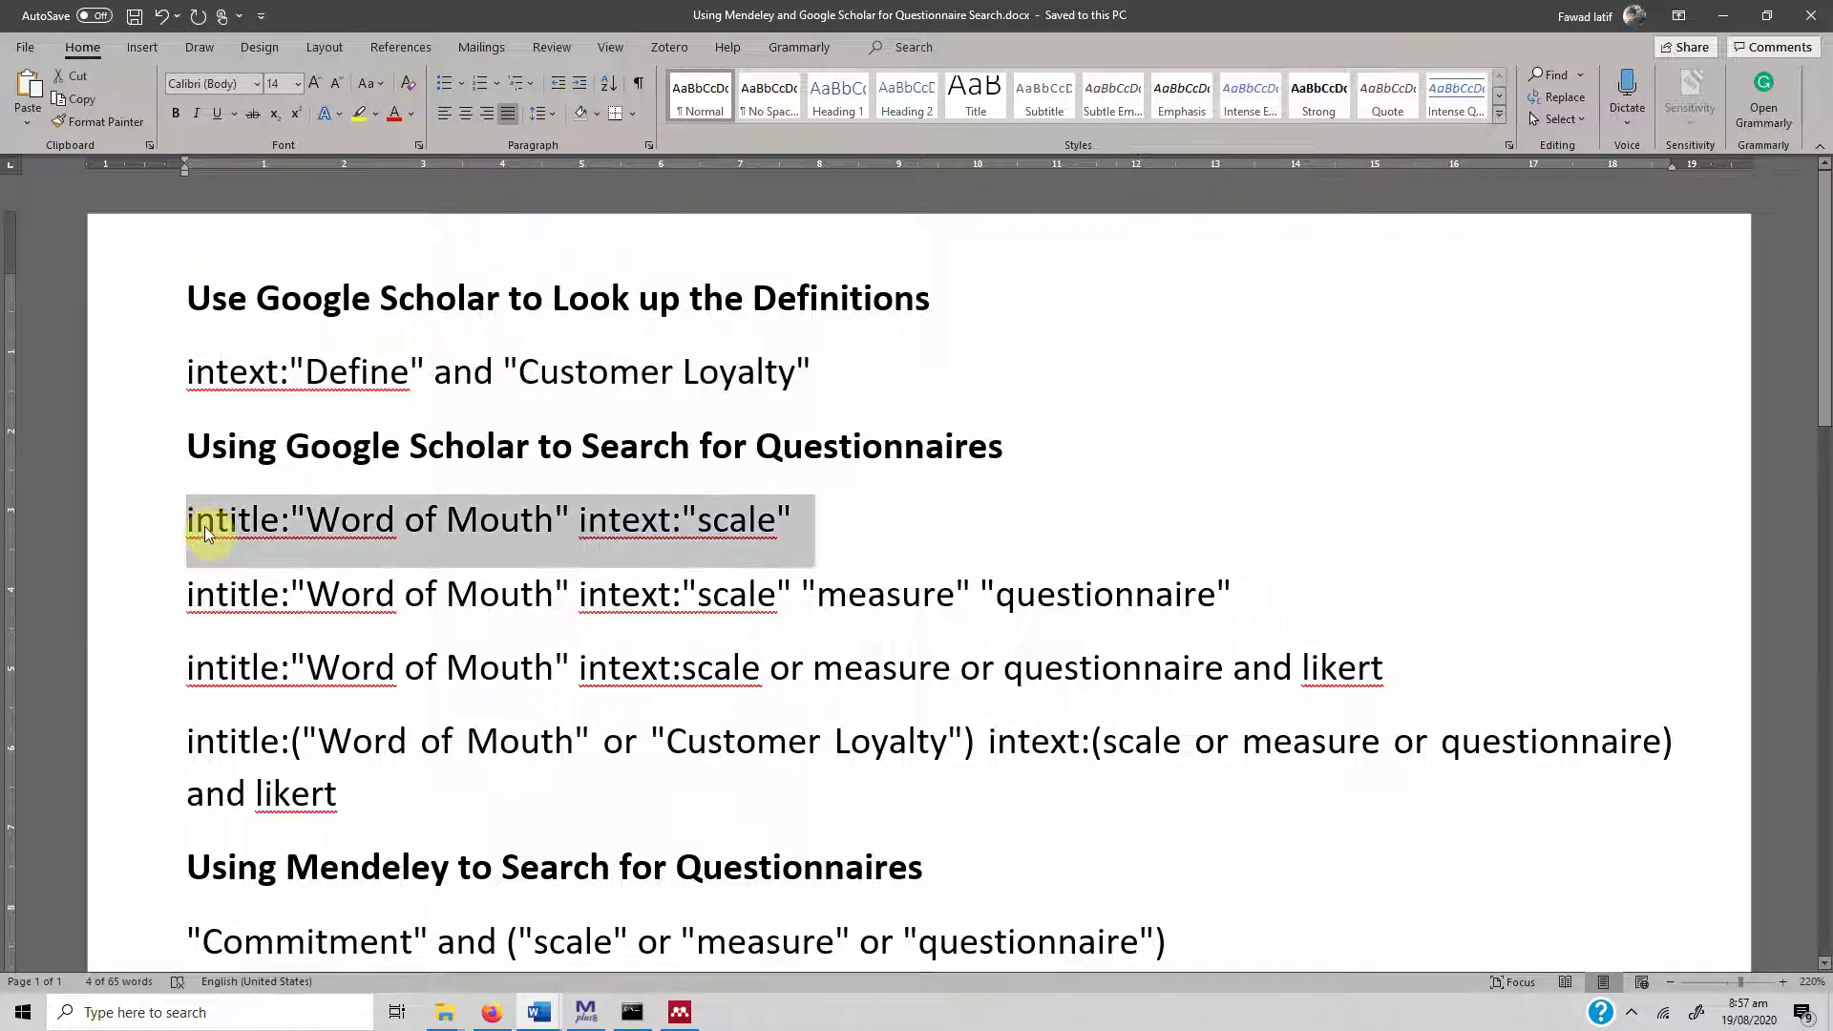
left_click(1782, 984)
left_click(1781, 984)
left_click(1782, 983)
left_click(1781, 984)
left_click(1781, 983)
left_click(1782, 984)
left_click_drag(808, 970, 611, 970)
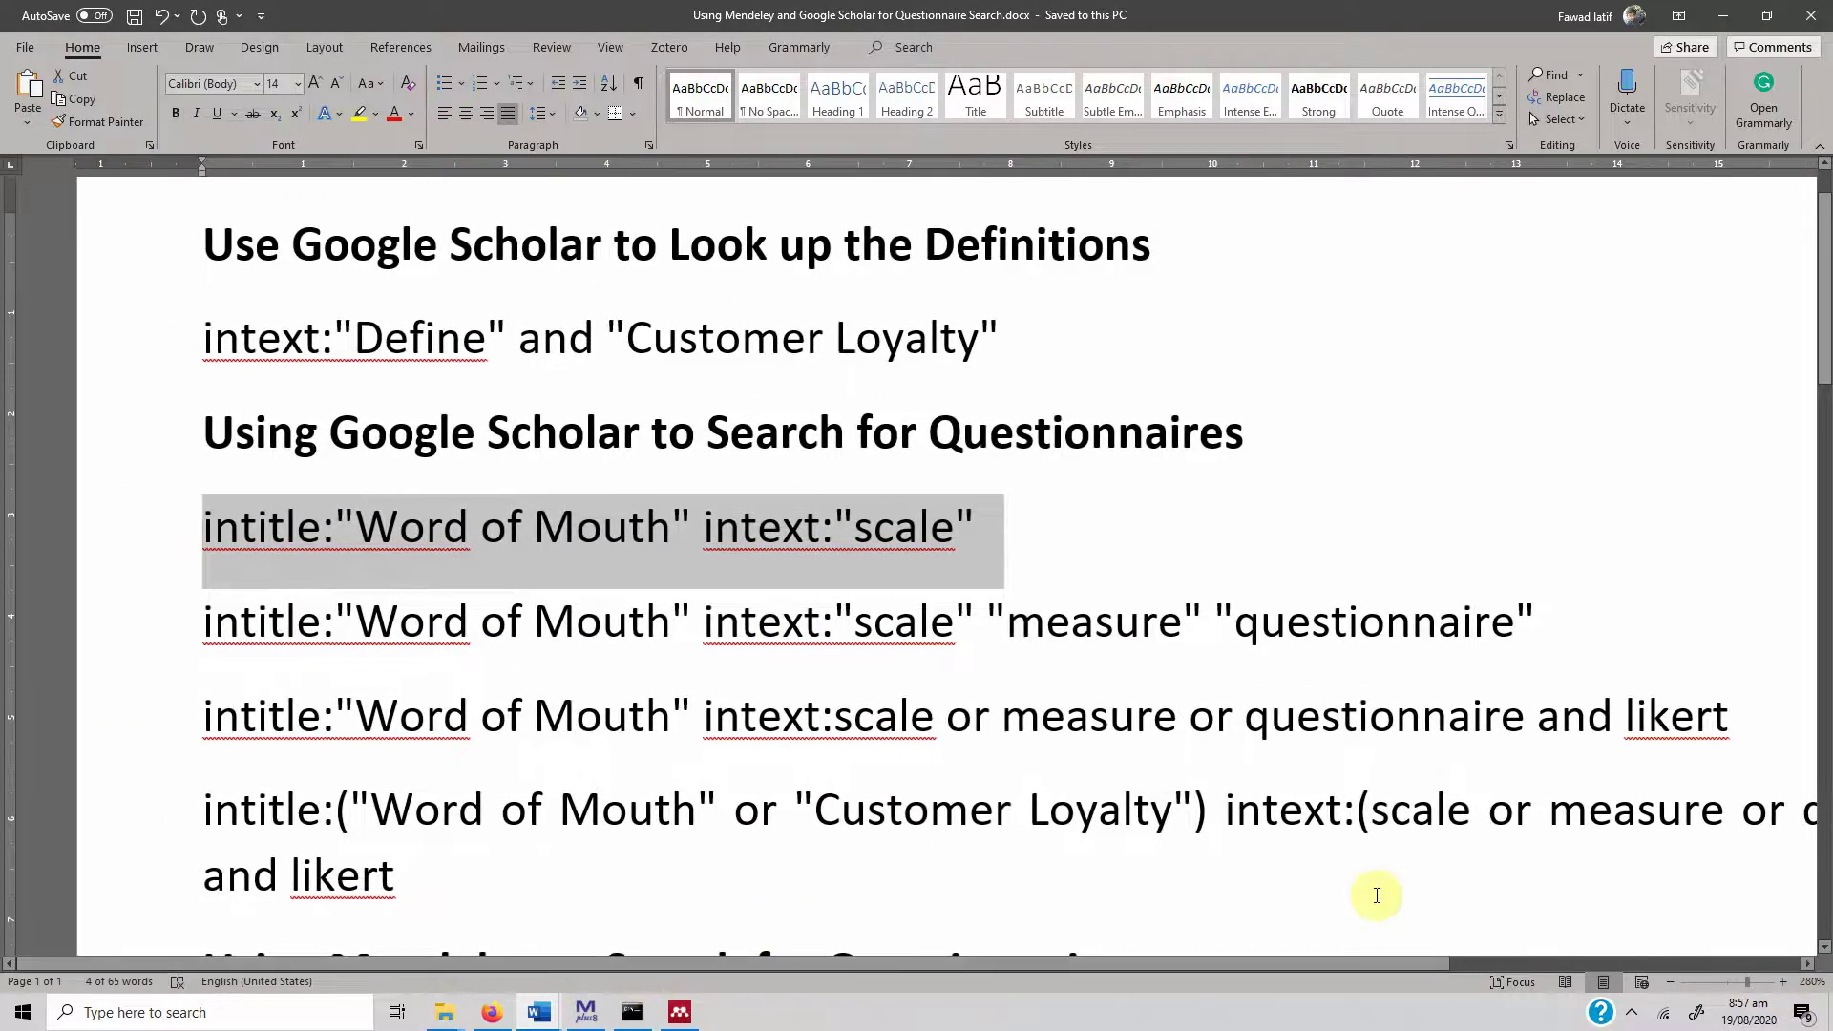
Copy the query intitle:"Word of Mouth" intext:"scale" from the Word document and search for it in Google Scholar.
left_click(232, 526)
left_click_drag(204, 526, 688, 531)
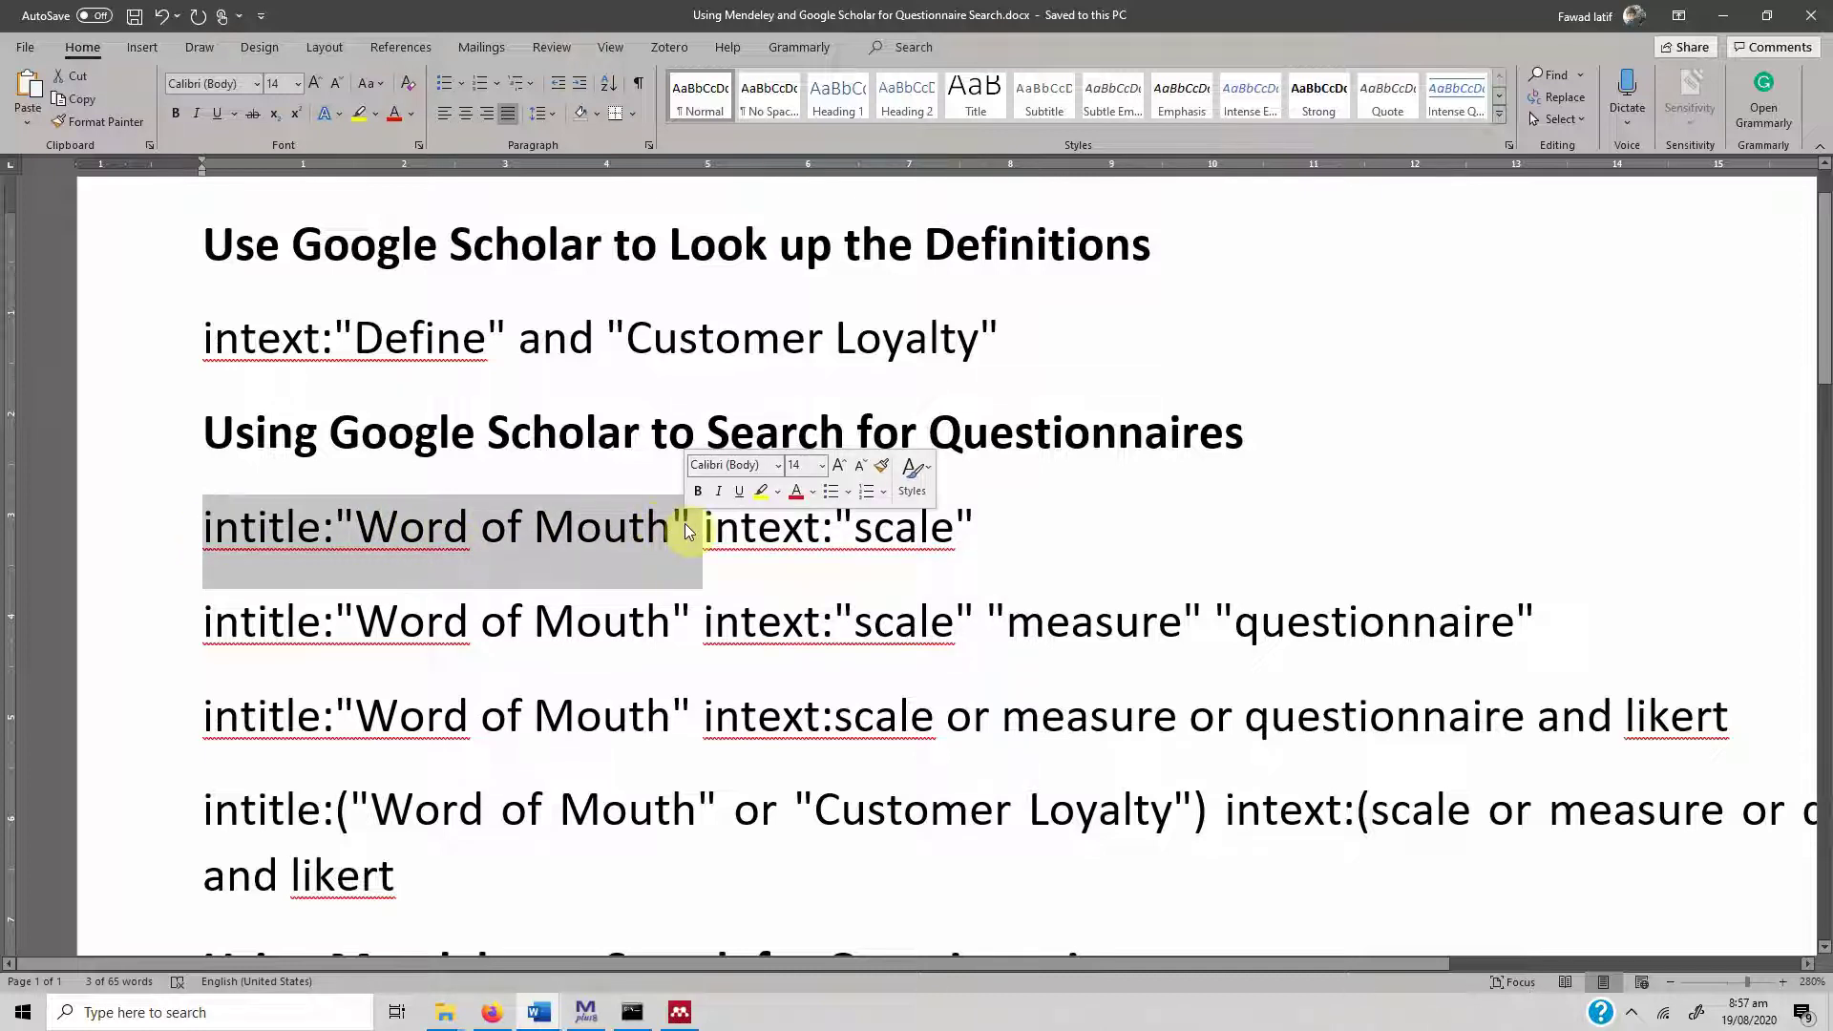
left_click(716, 528)
left_click_drag(716, 528, 180, 523)
key("ctrl+c")
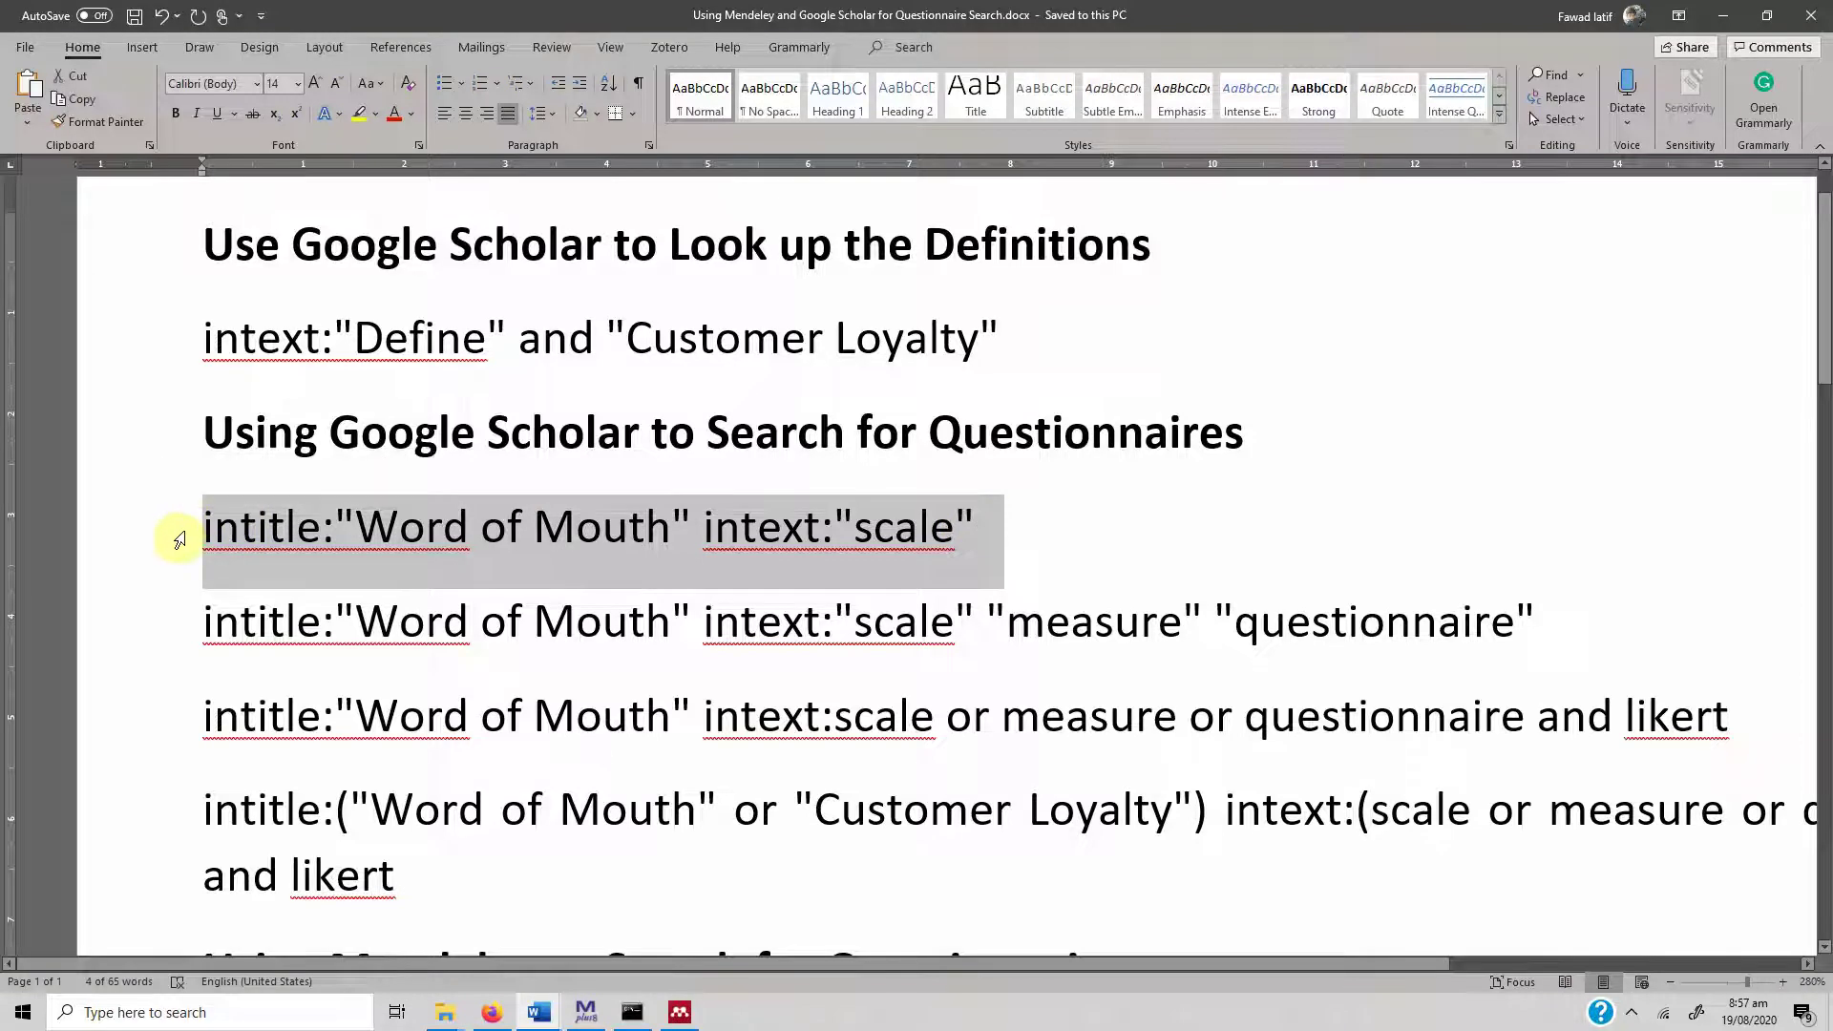
left_click(492, 1012)
left_click_drag(580, 103, 159, 106)
key("ctrl+v")
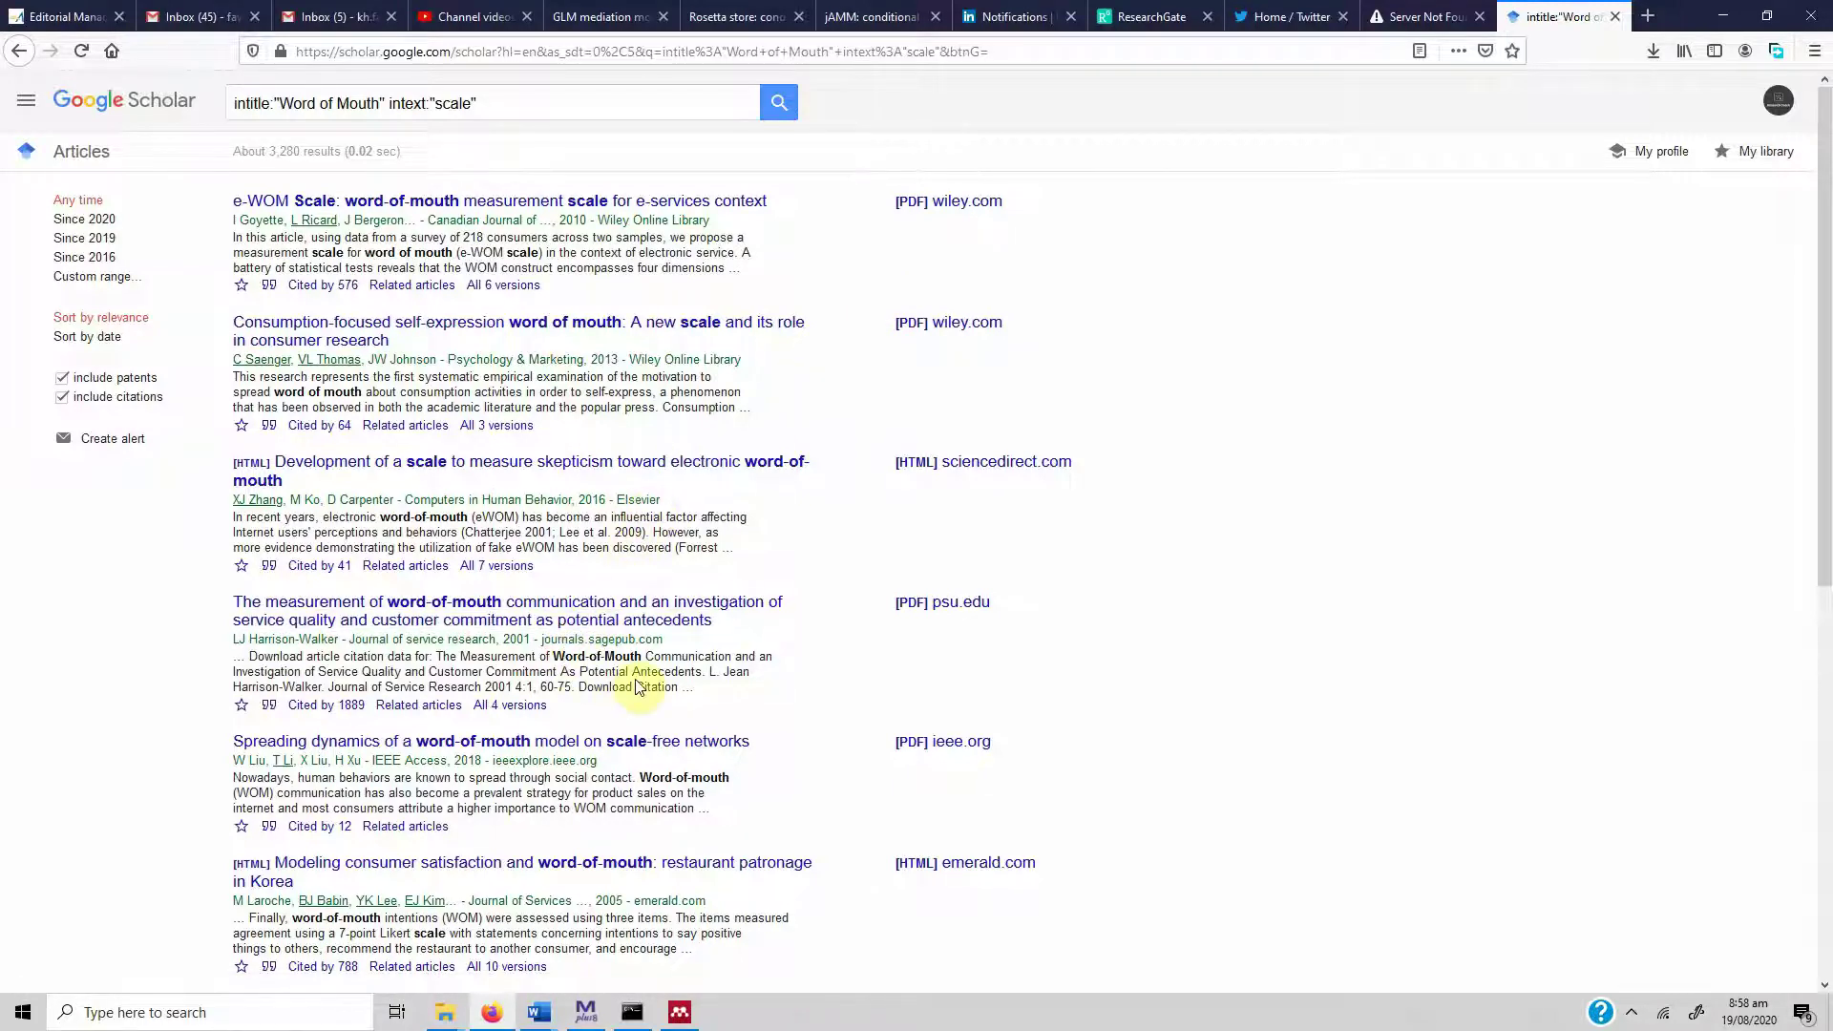
Examine the results for articles with word of mouth in the title, checking the snippet on the 7-point Likert scale.
scroll(638, 686, "down", 2)
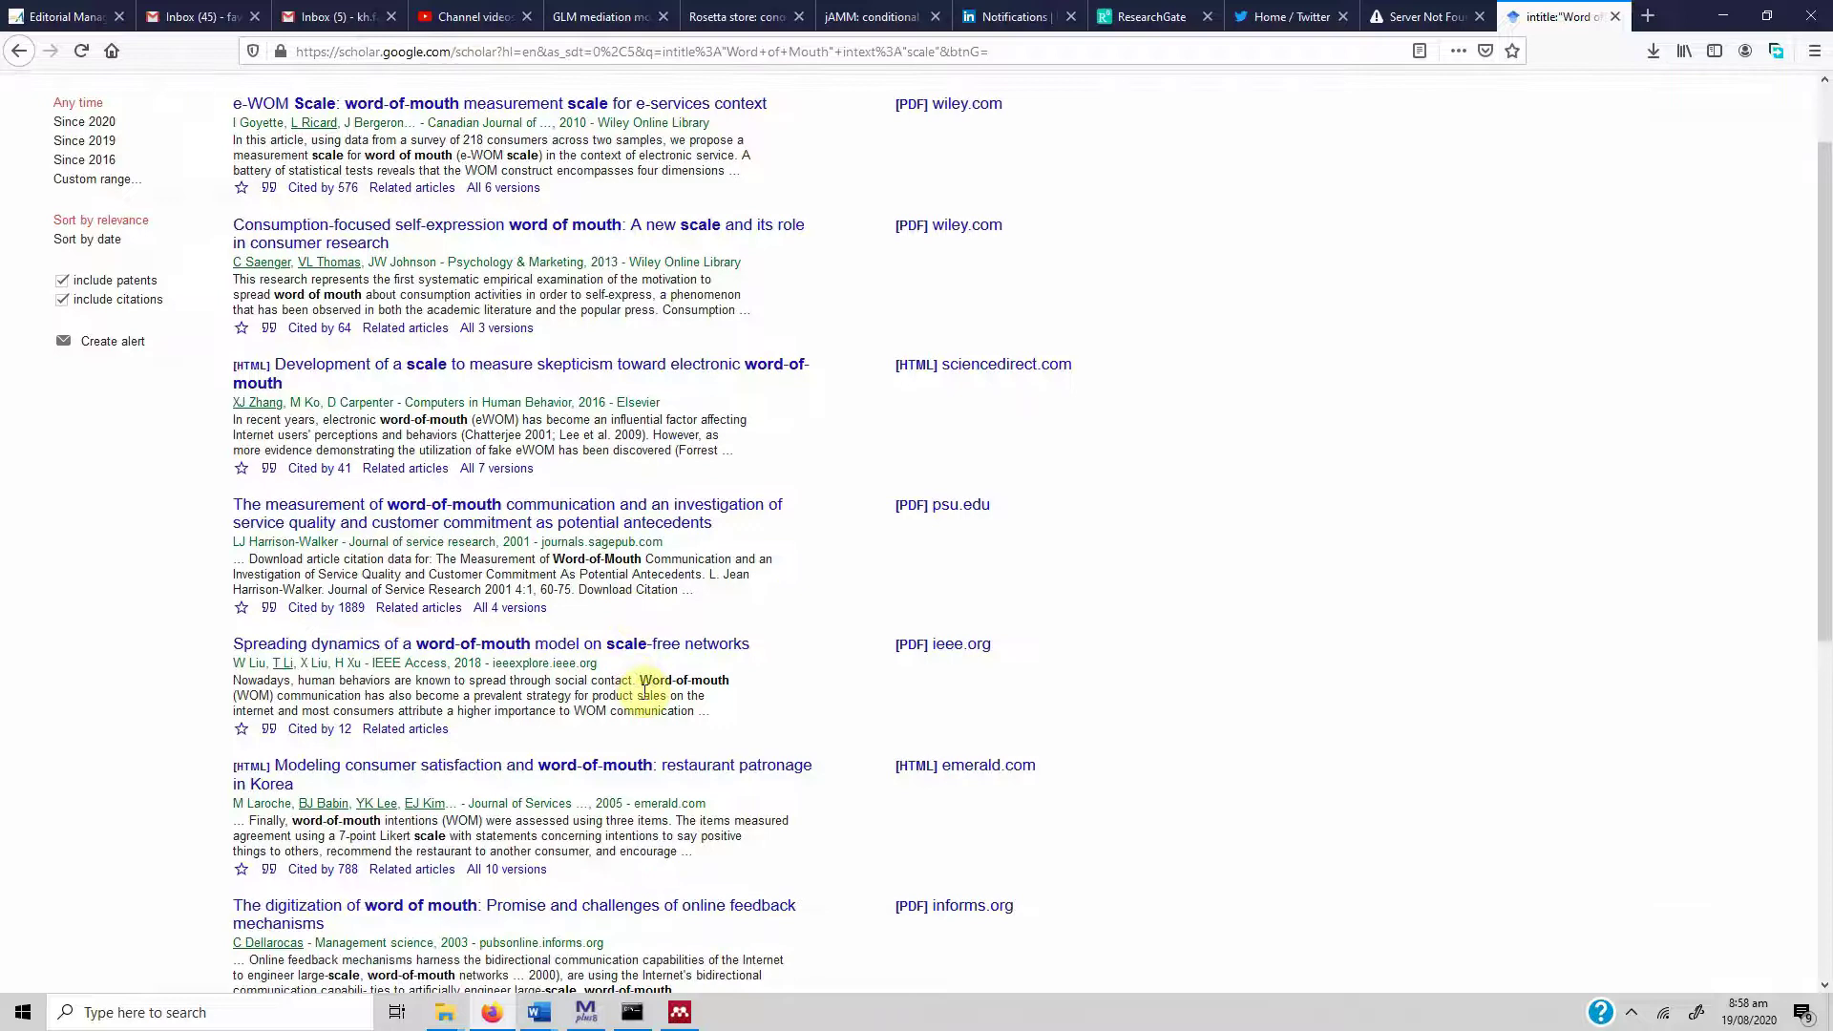
scroll(644, 688, "down", 2)
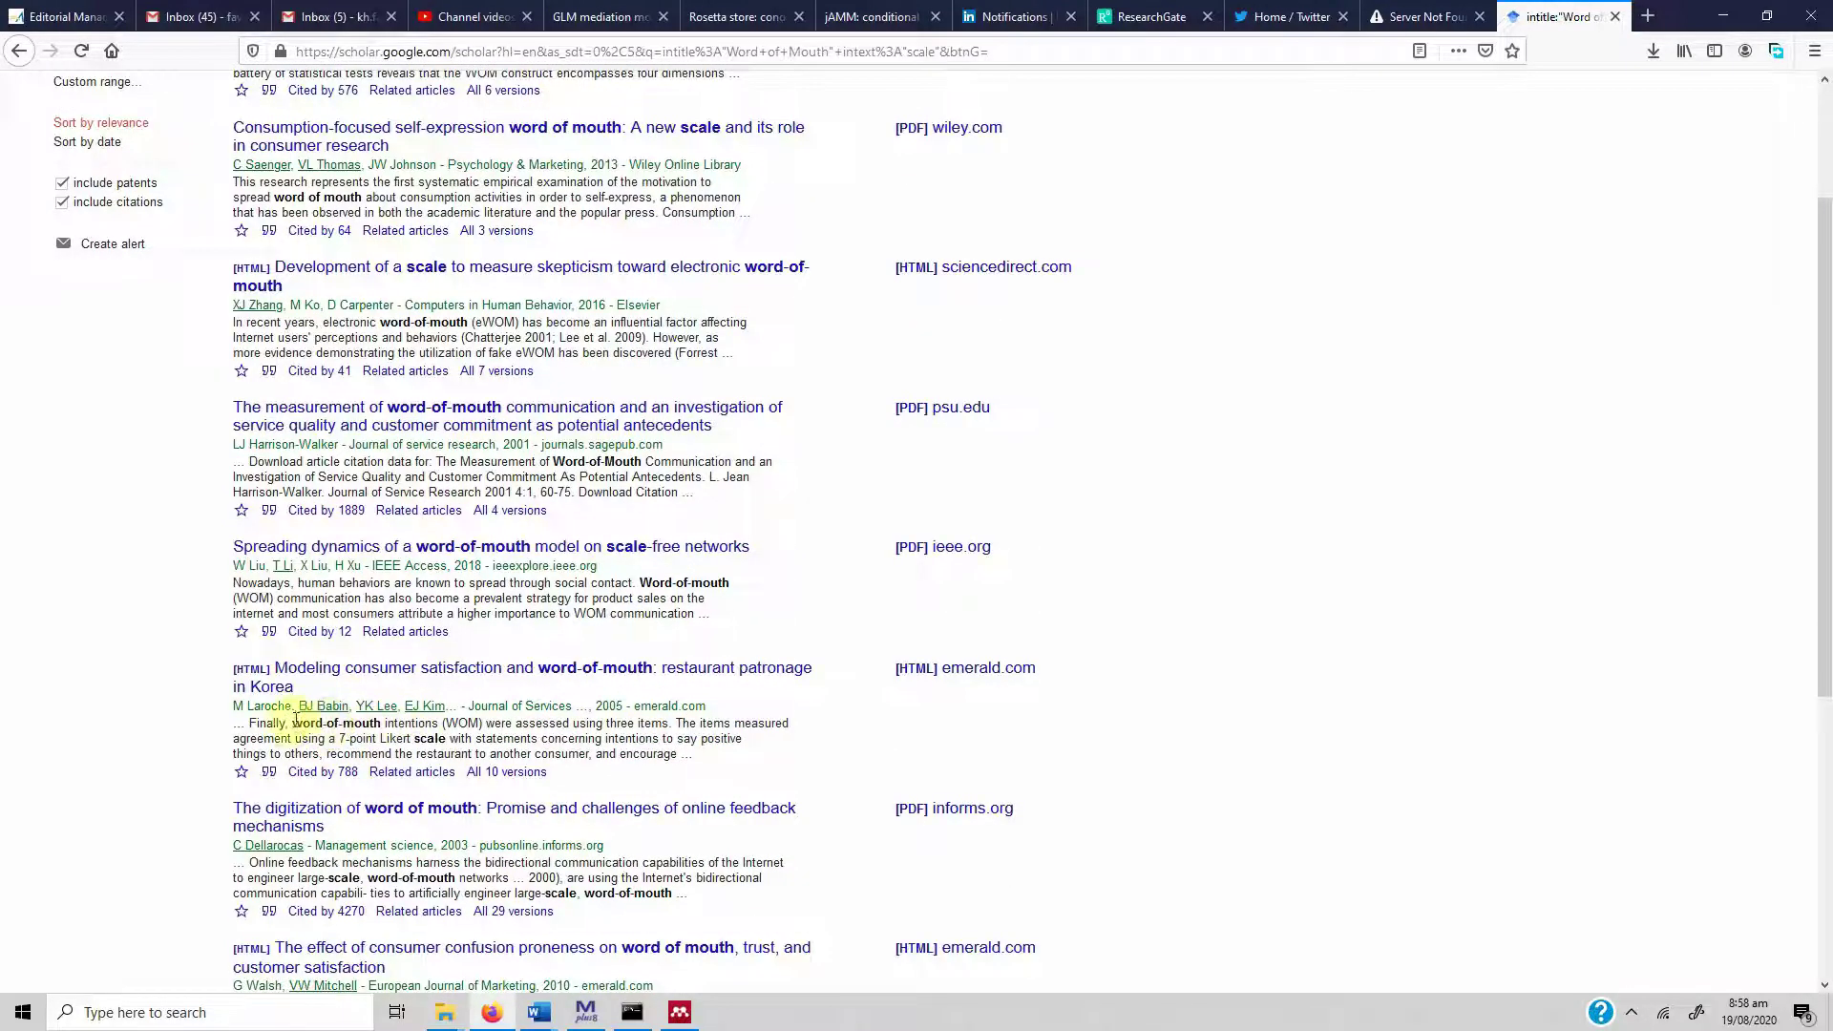
left_click_drag(291, 723, 671, 722)
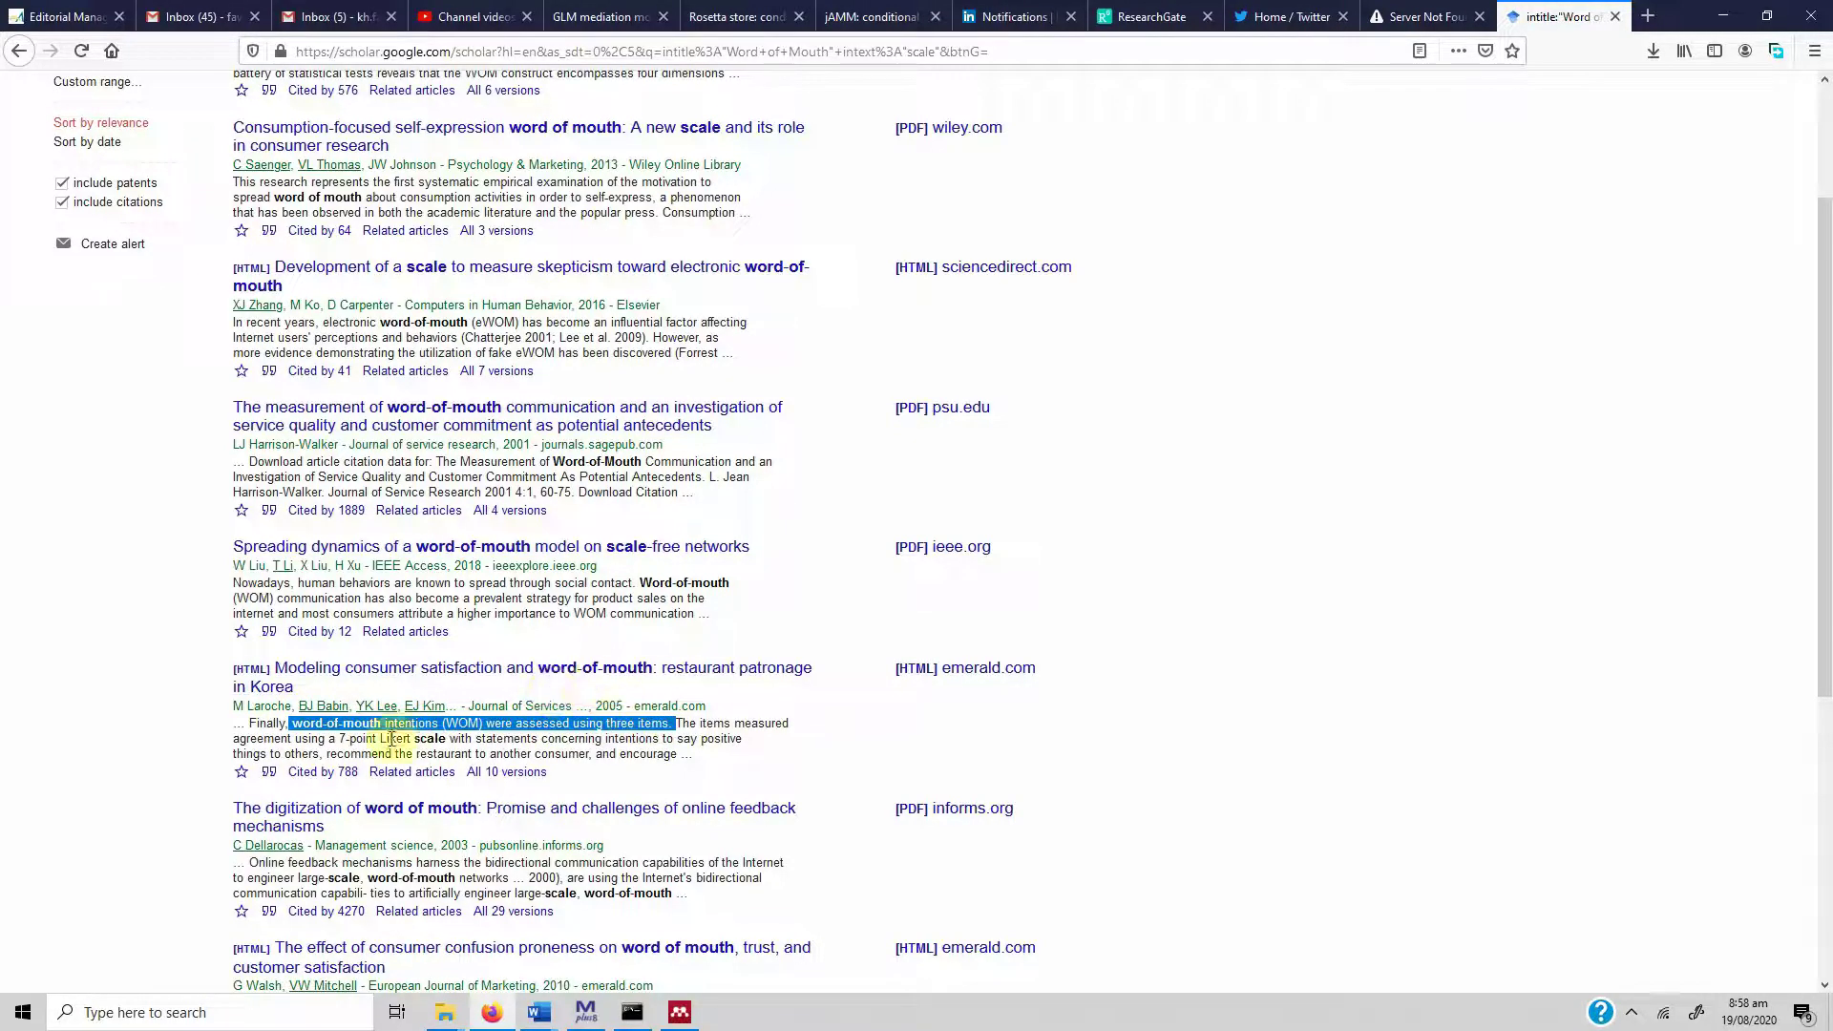
left_click_drag(288, 722, 386, 724)
double_click(426, 739)
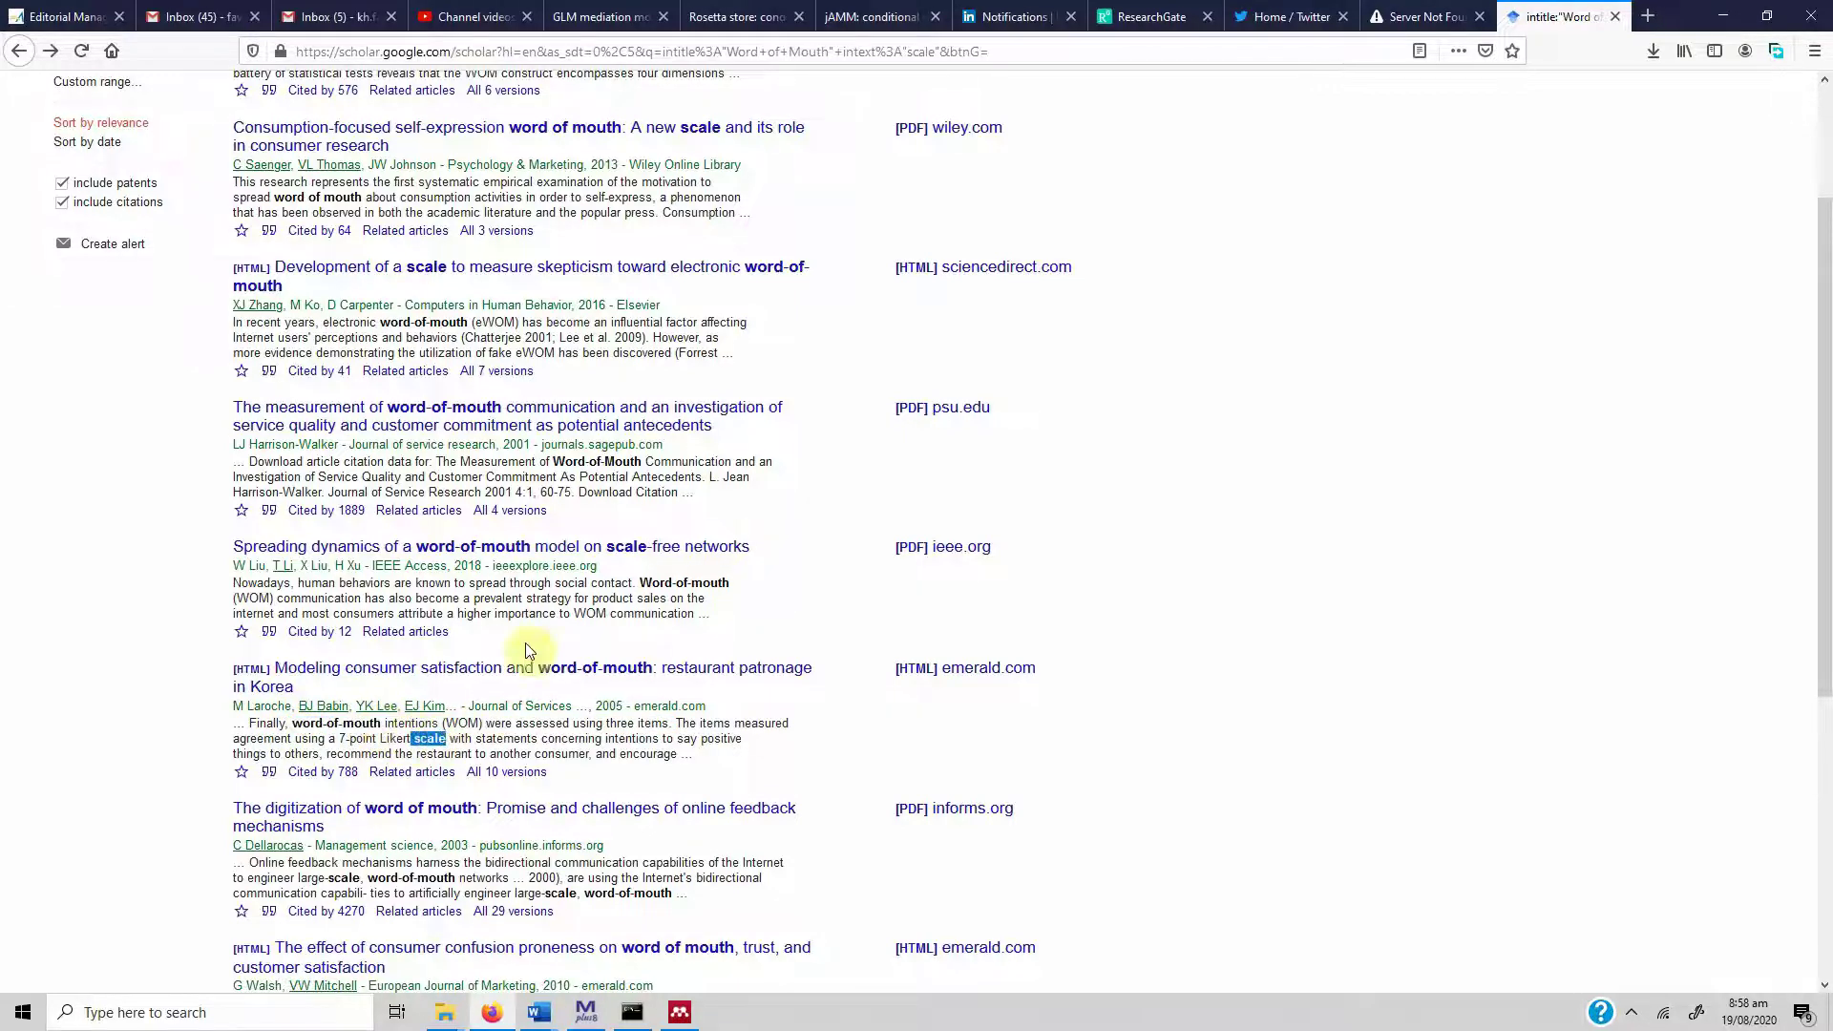
scroll(525, 611, "up", 3)
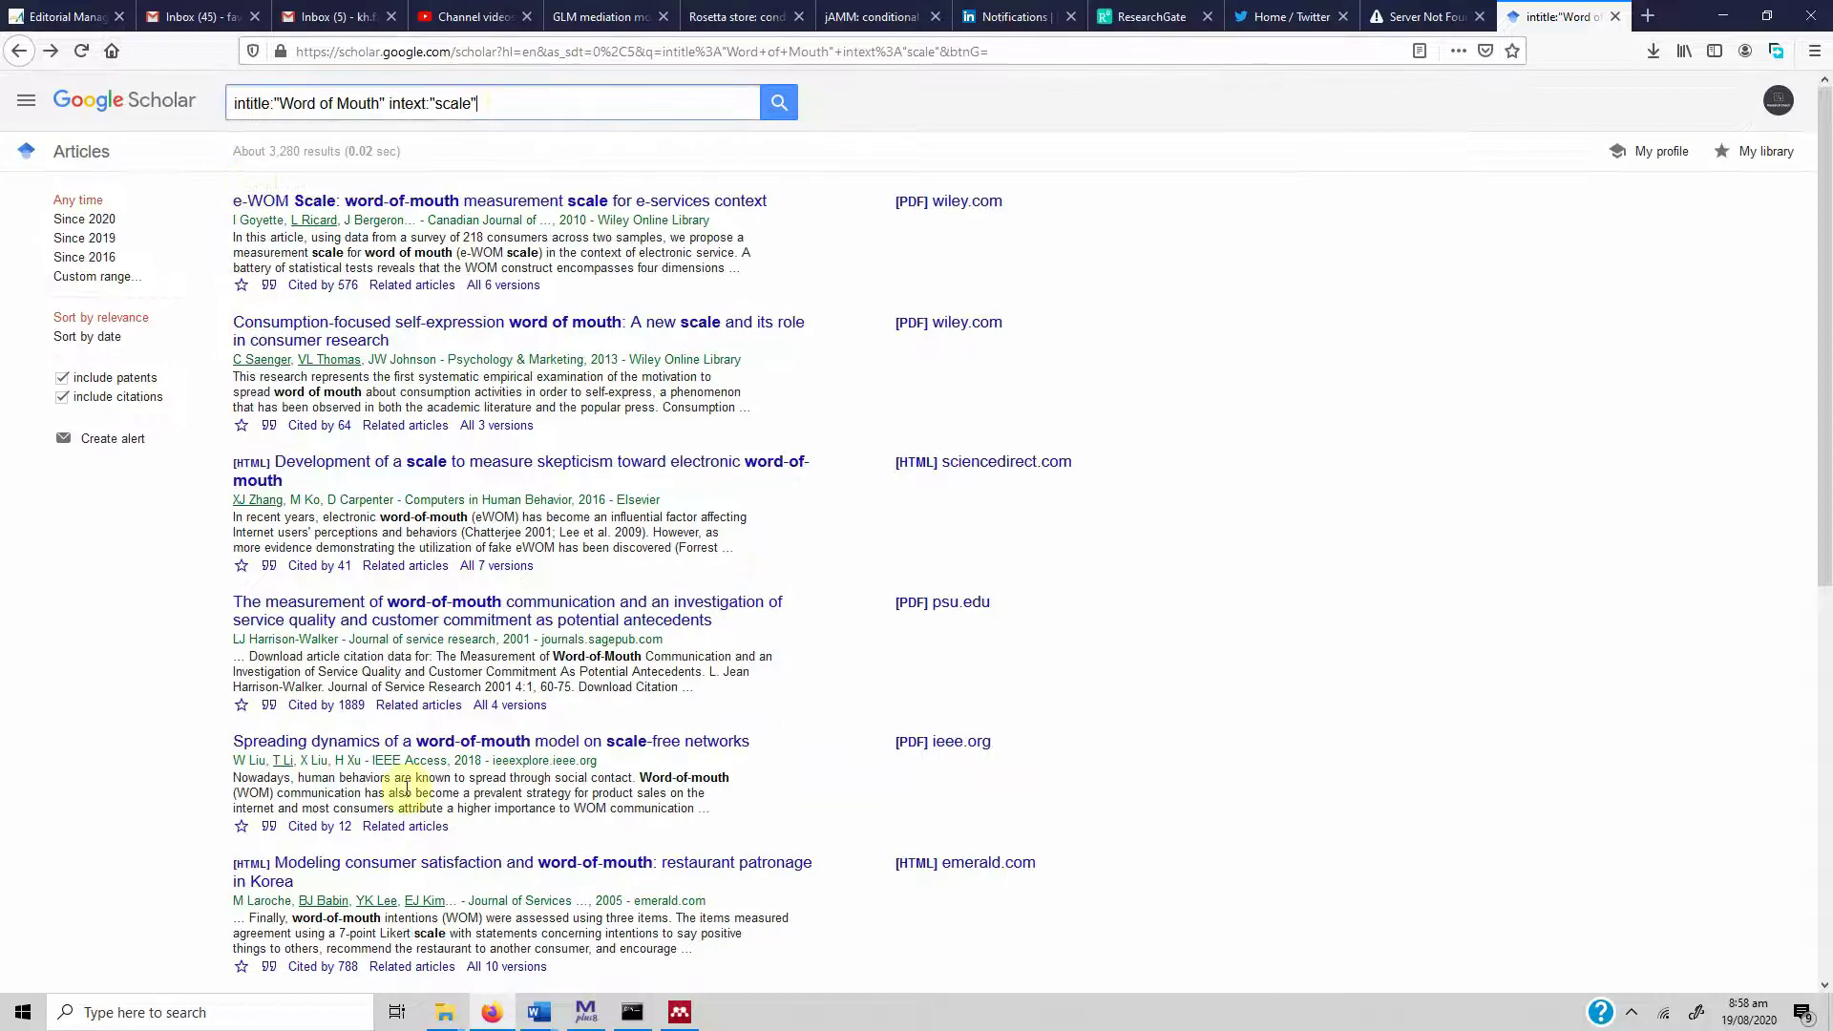
Switch back to the Word document and compare the Word of Mouth queries that combine scale, measure and questionnaire.
left_click(546, 1014)
left_click(581, 937)
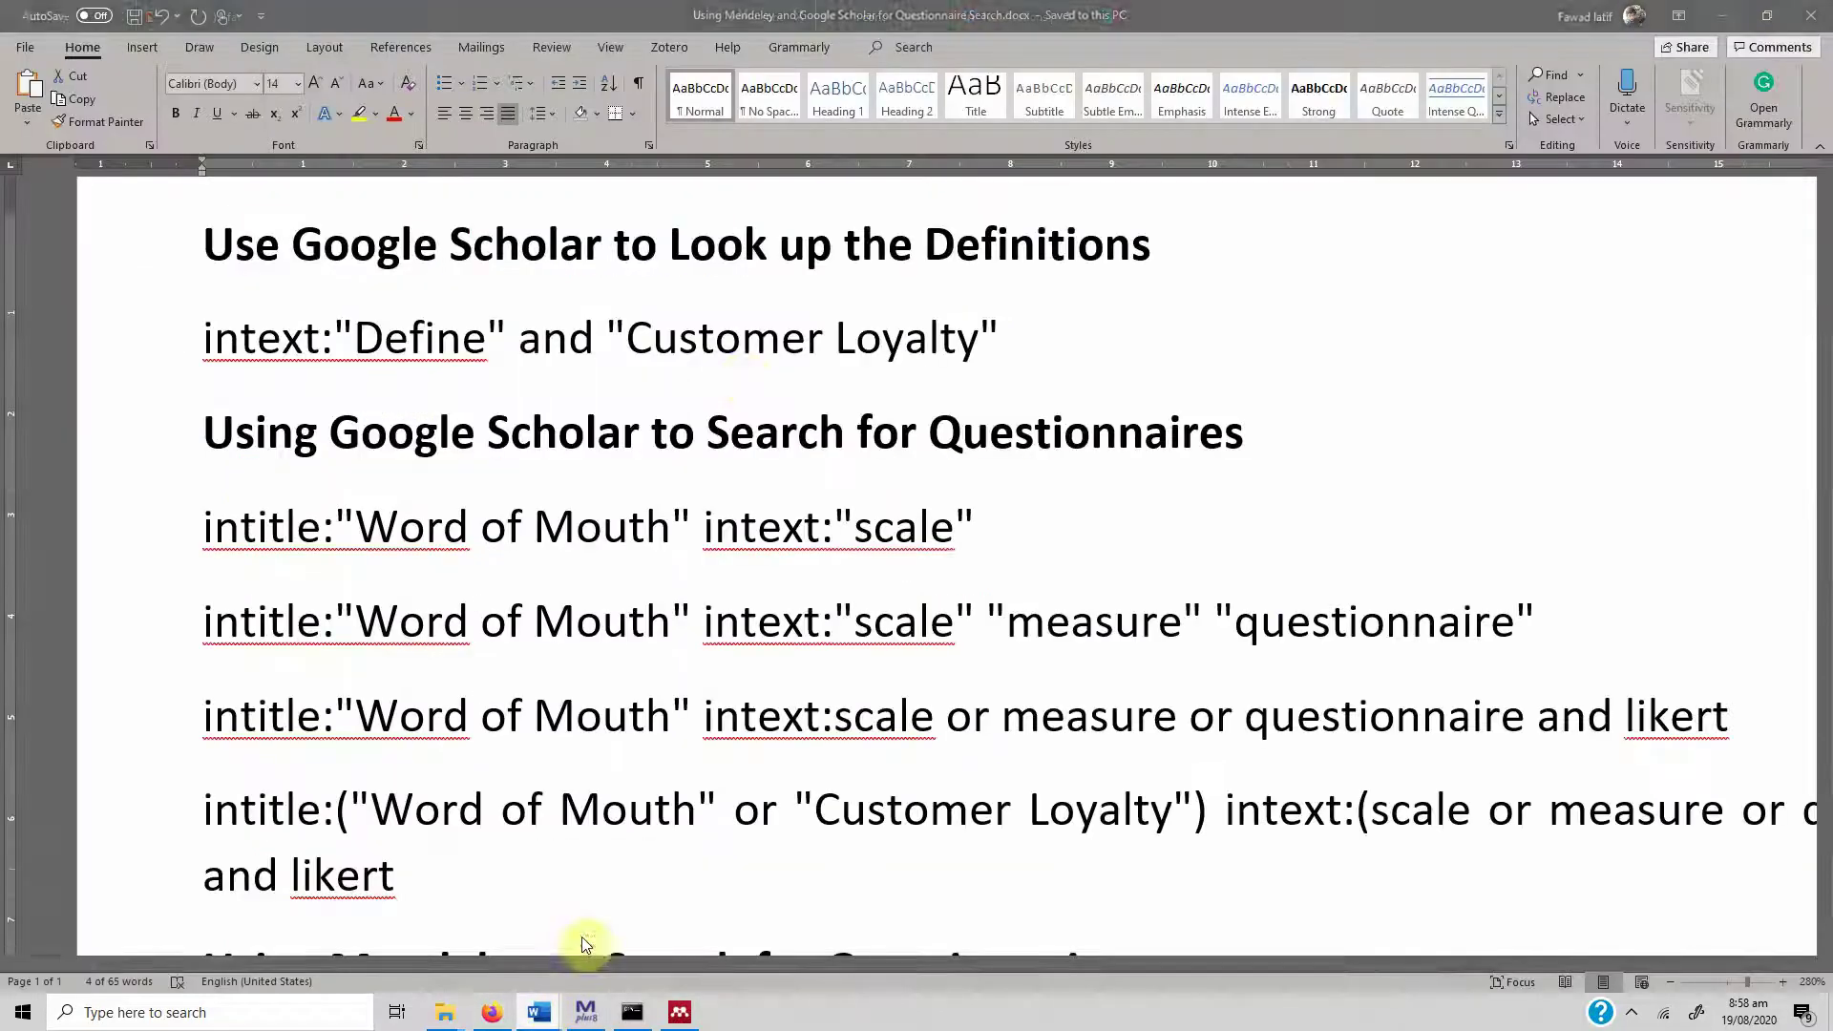
triple_click(557, 559)
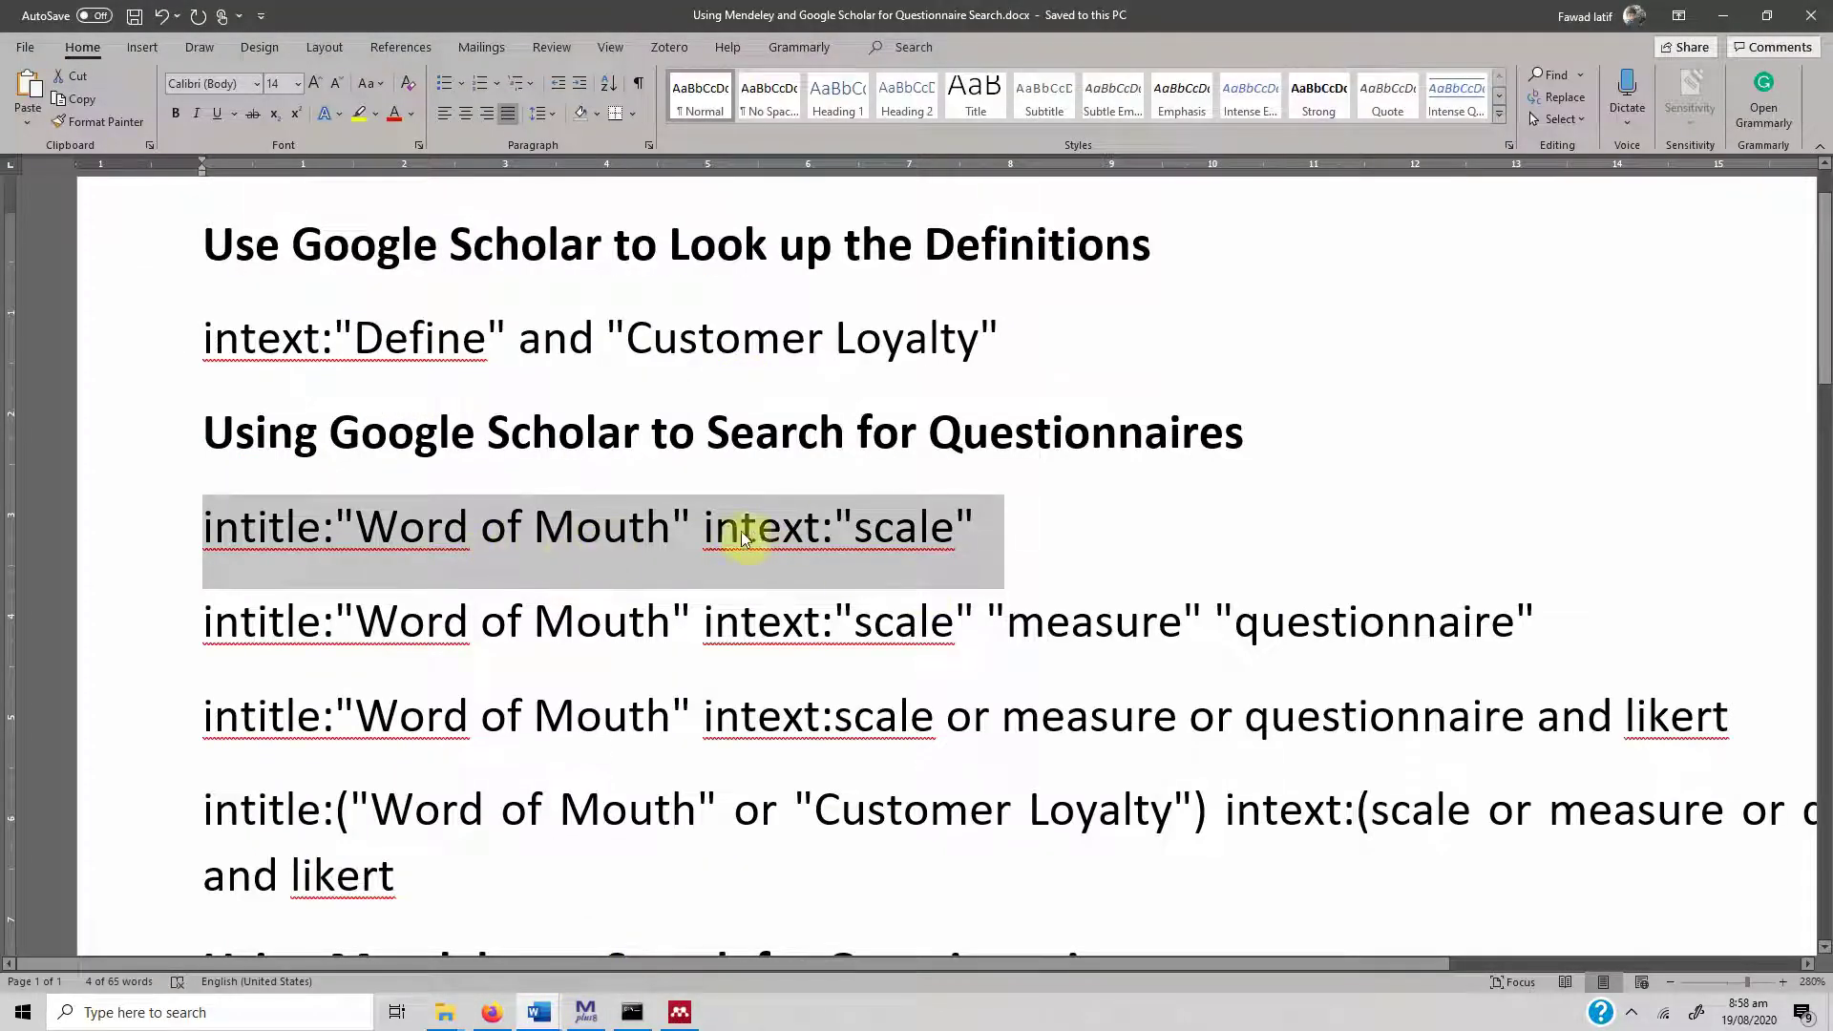
left_click(776, 627)
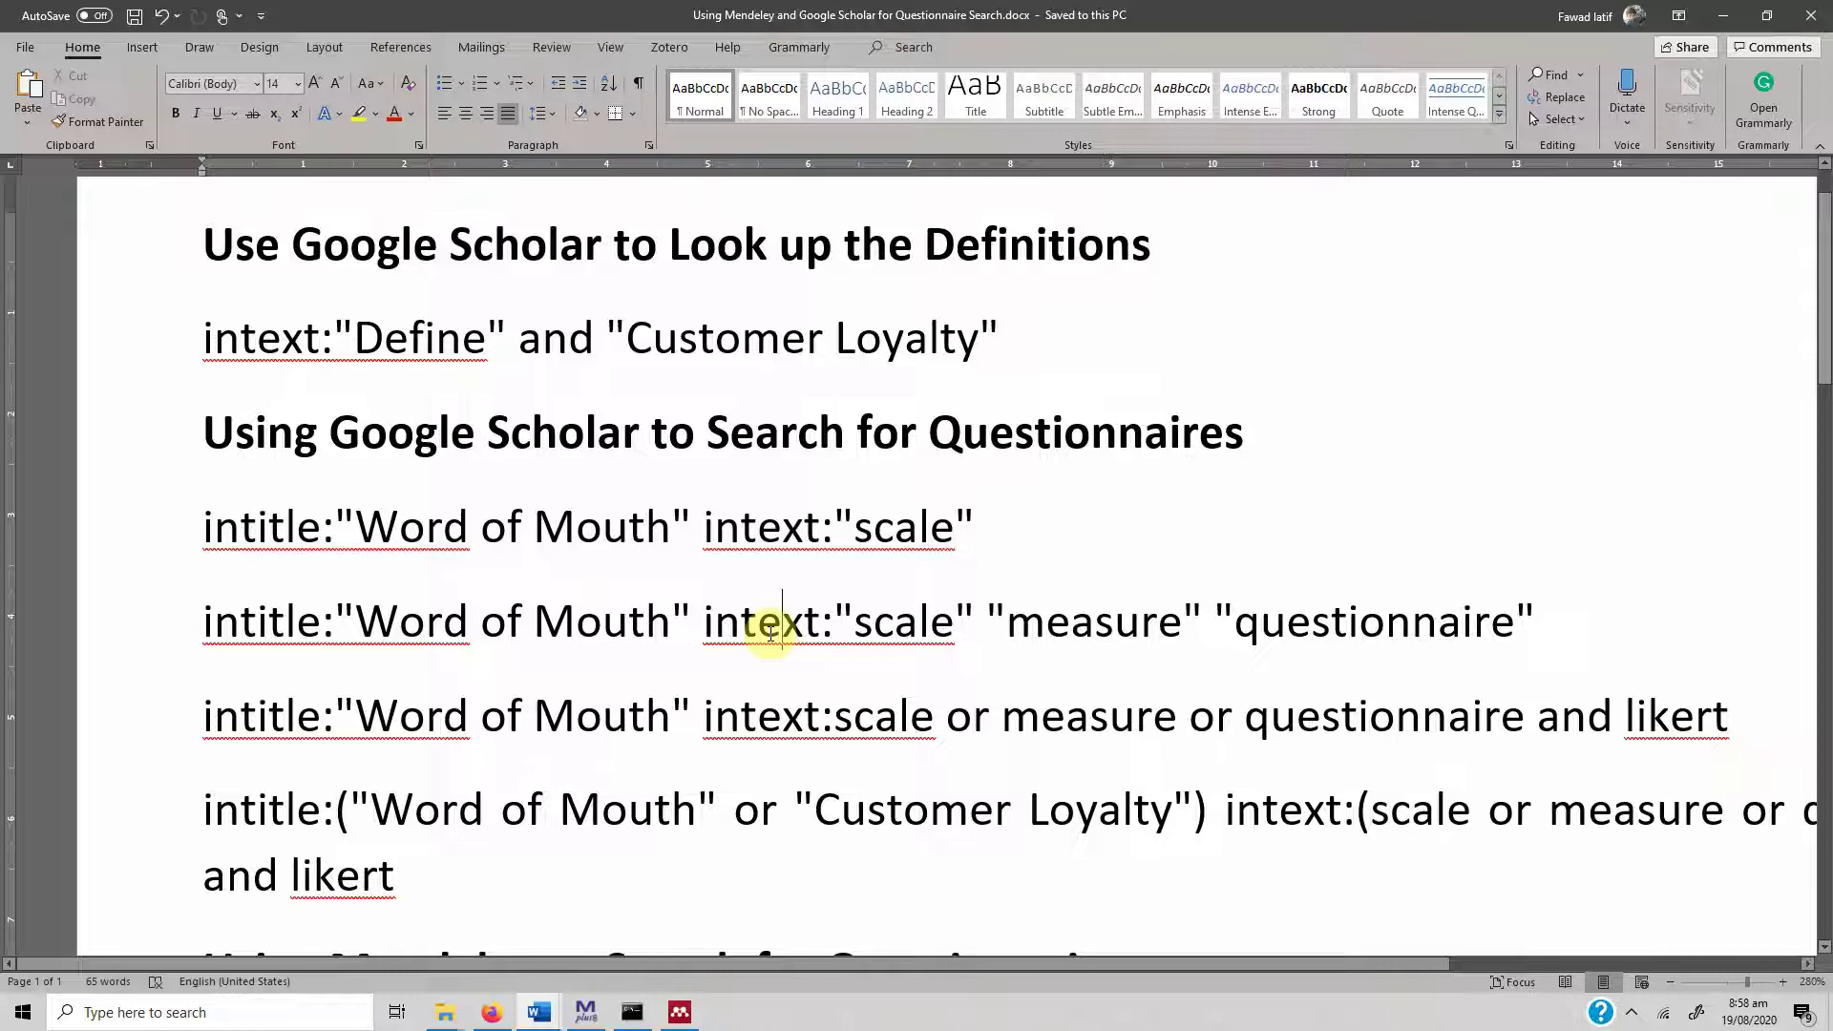
triple_click(771, 632)
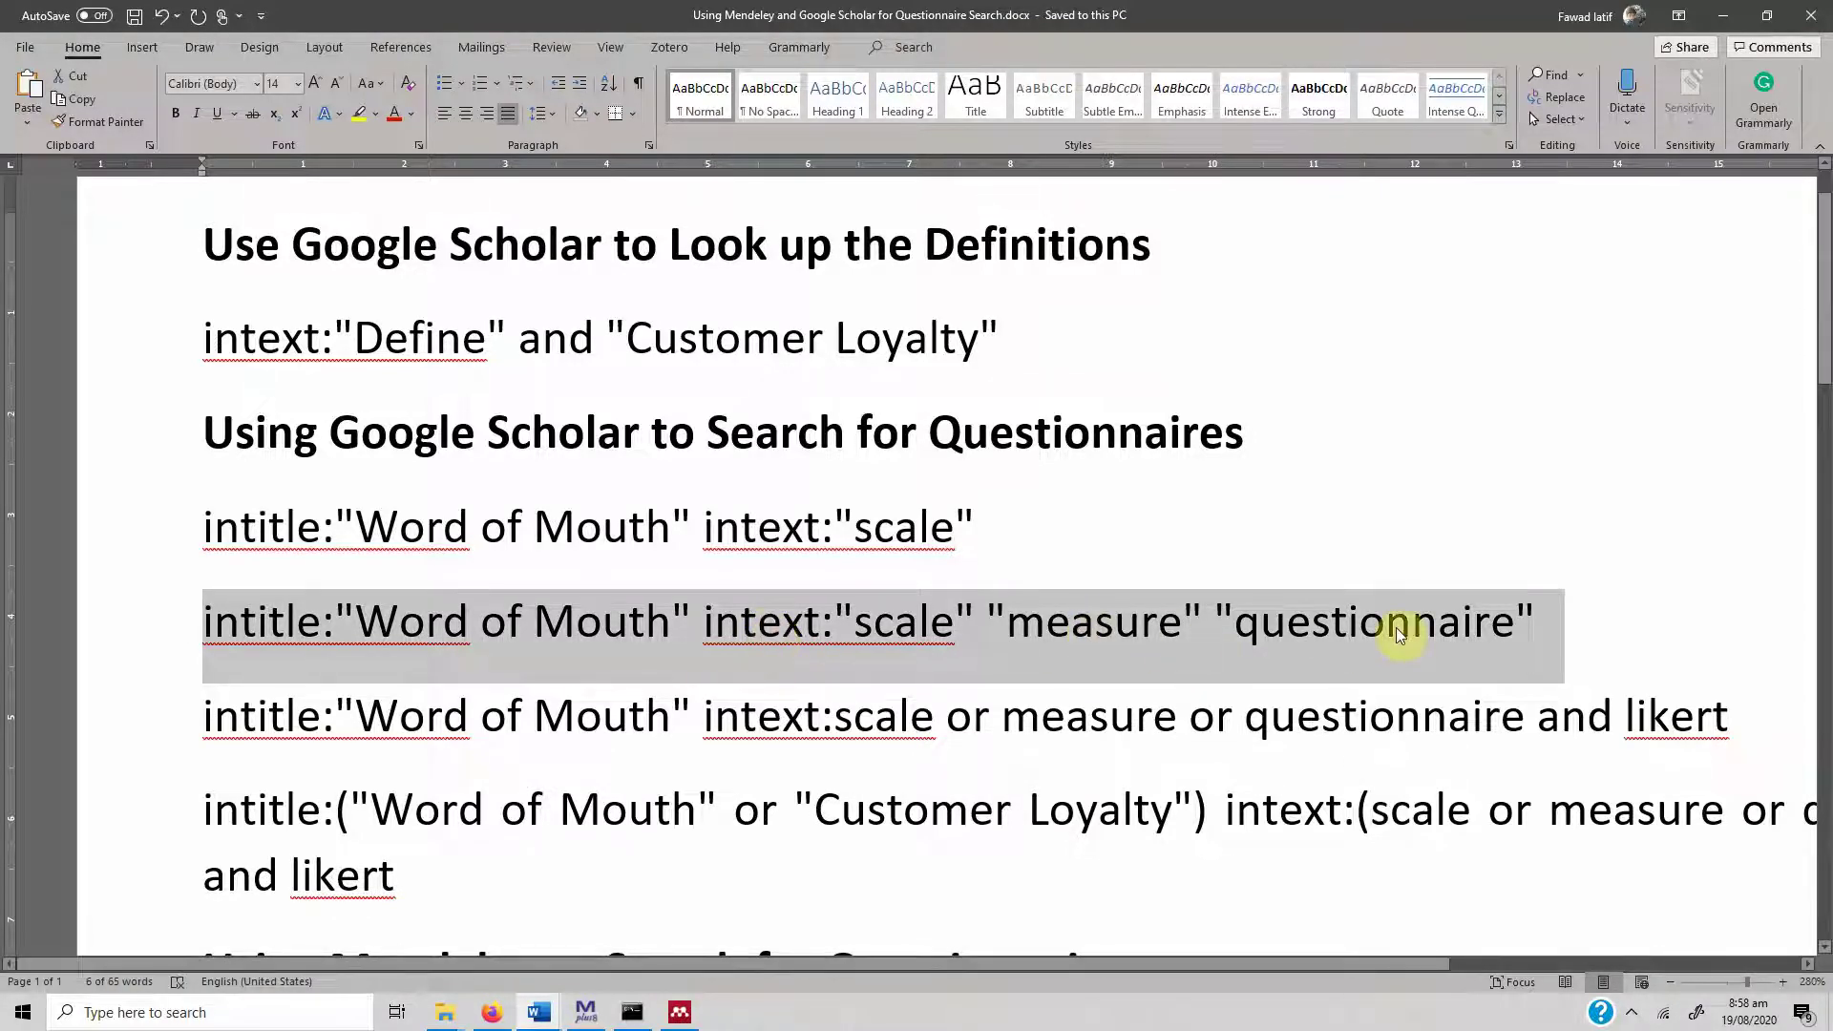
left_click(256, 626)
left_click_drag(222, 626, 631, 676)
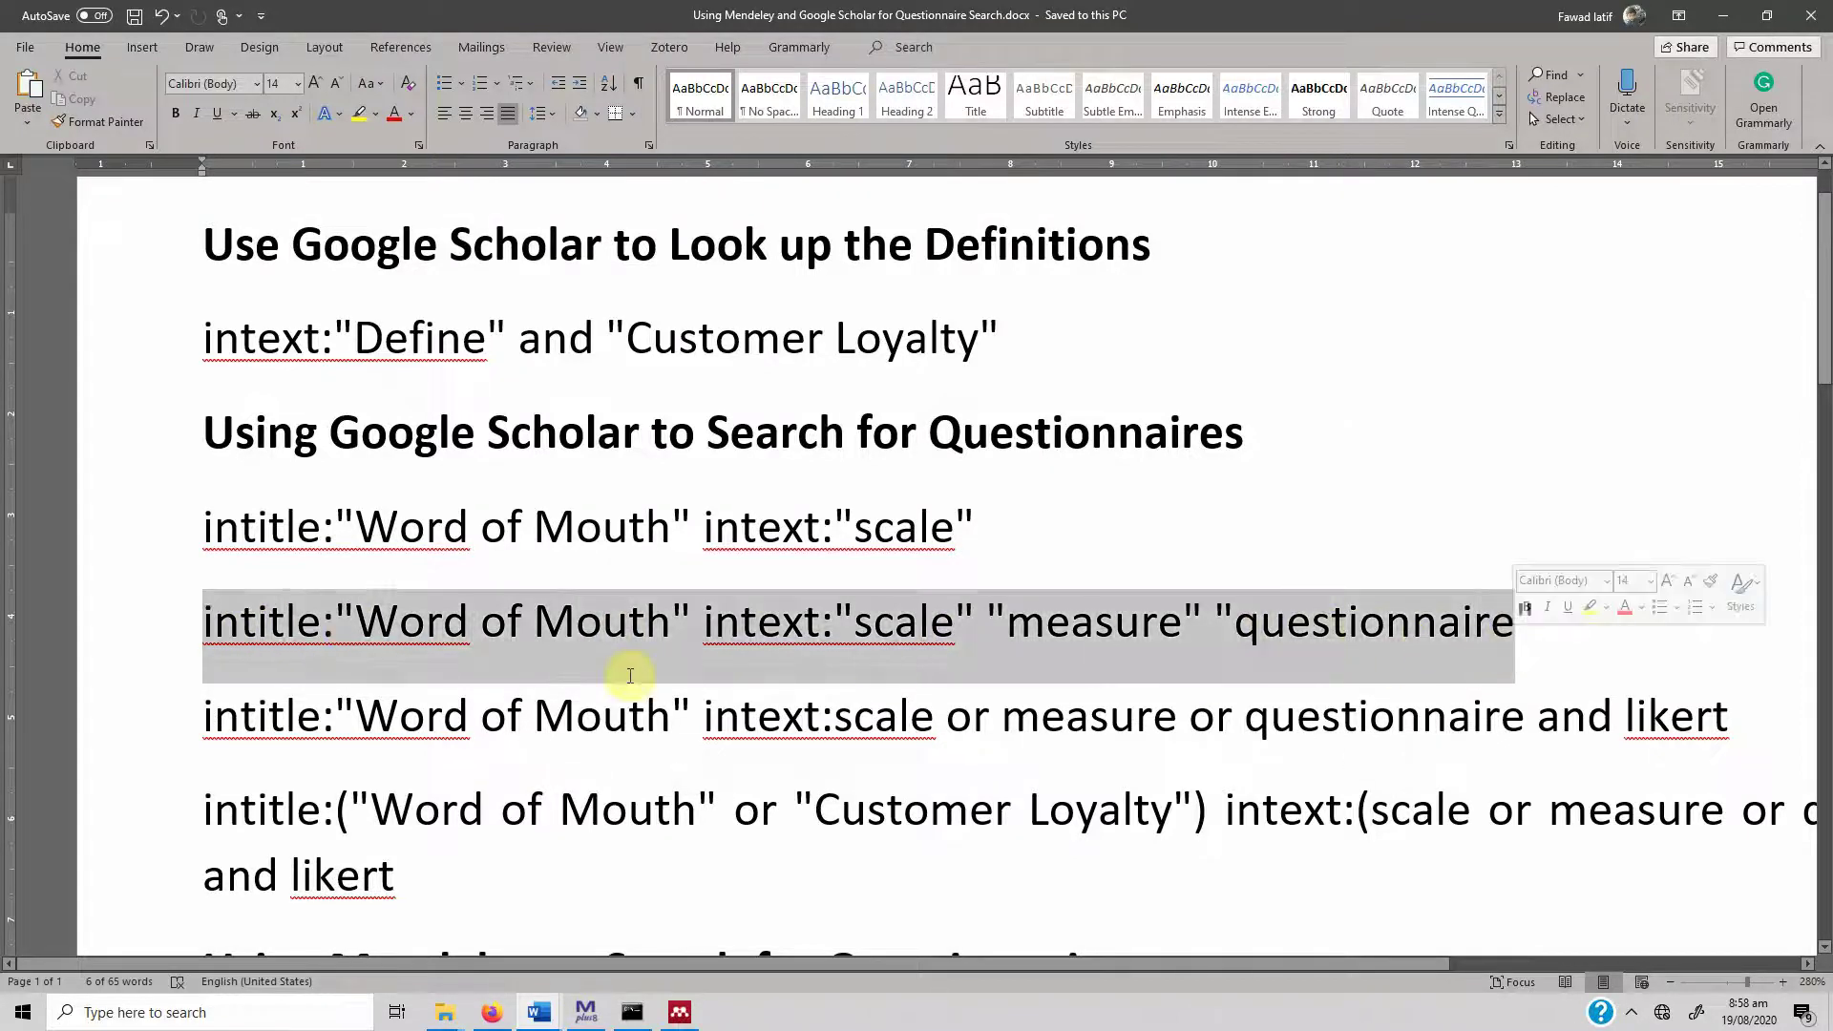
left_click(172, 727)
left_click(245, 720)
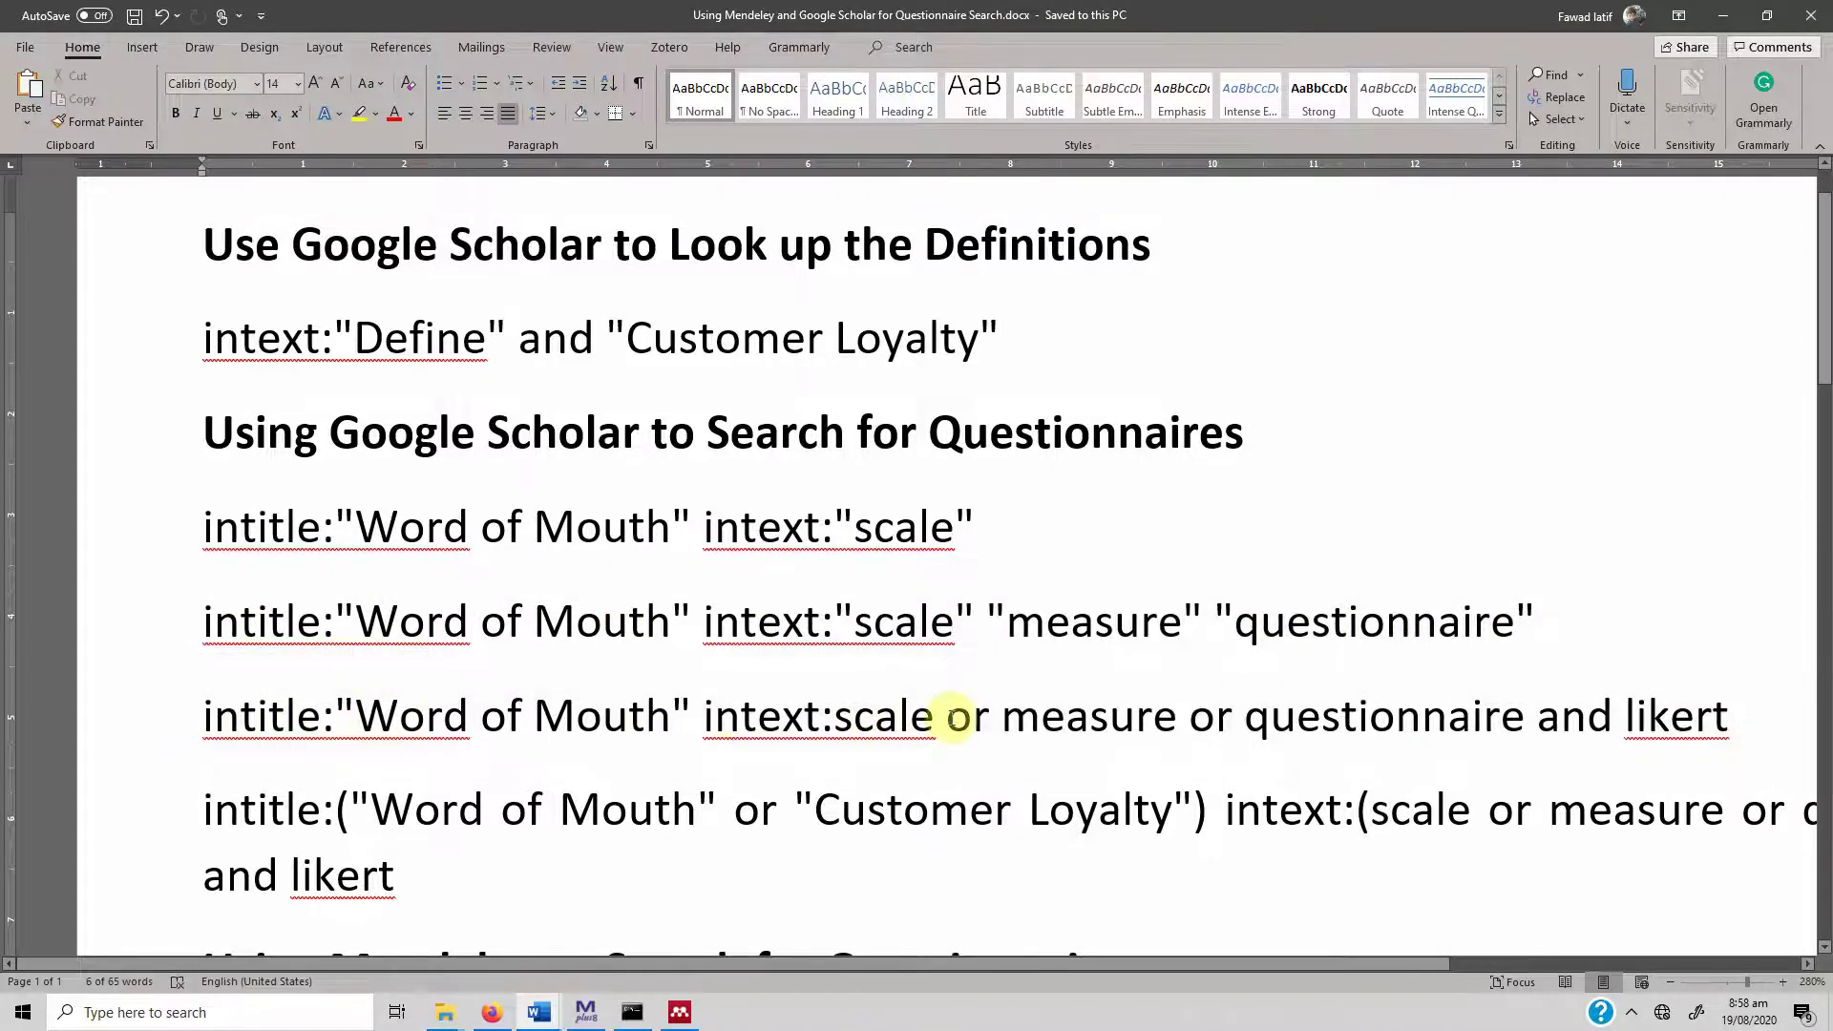
double_click(966, 719)
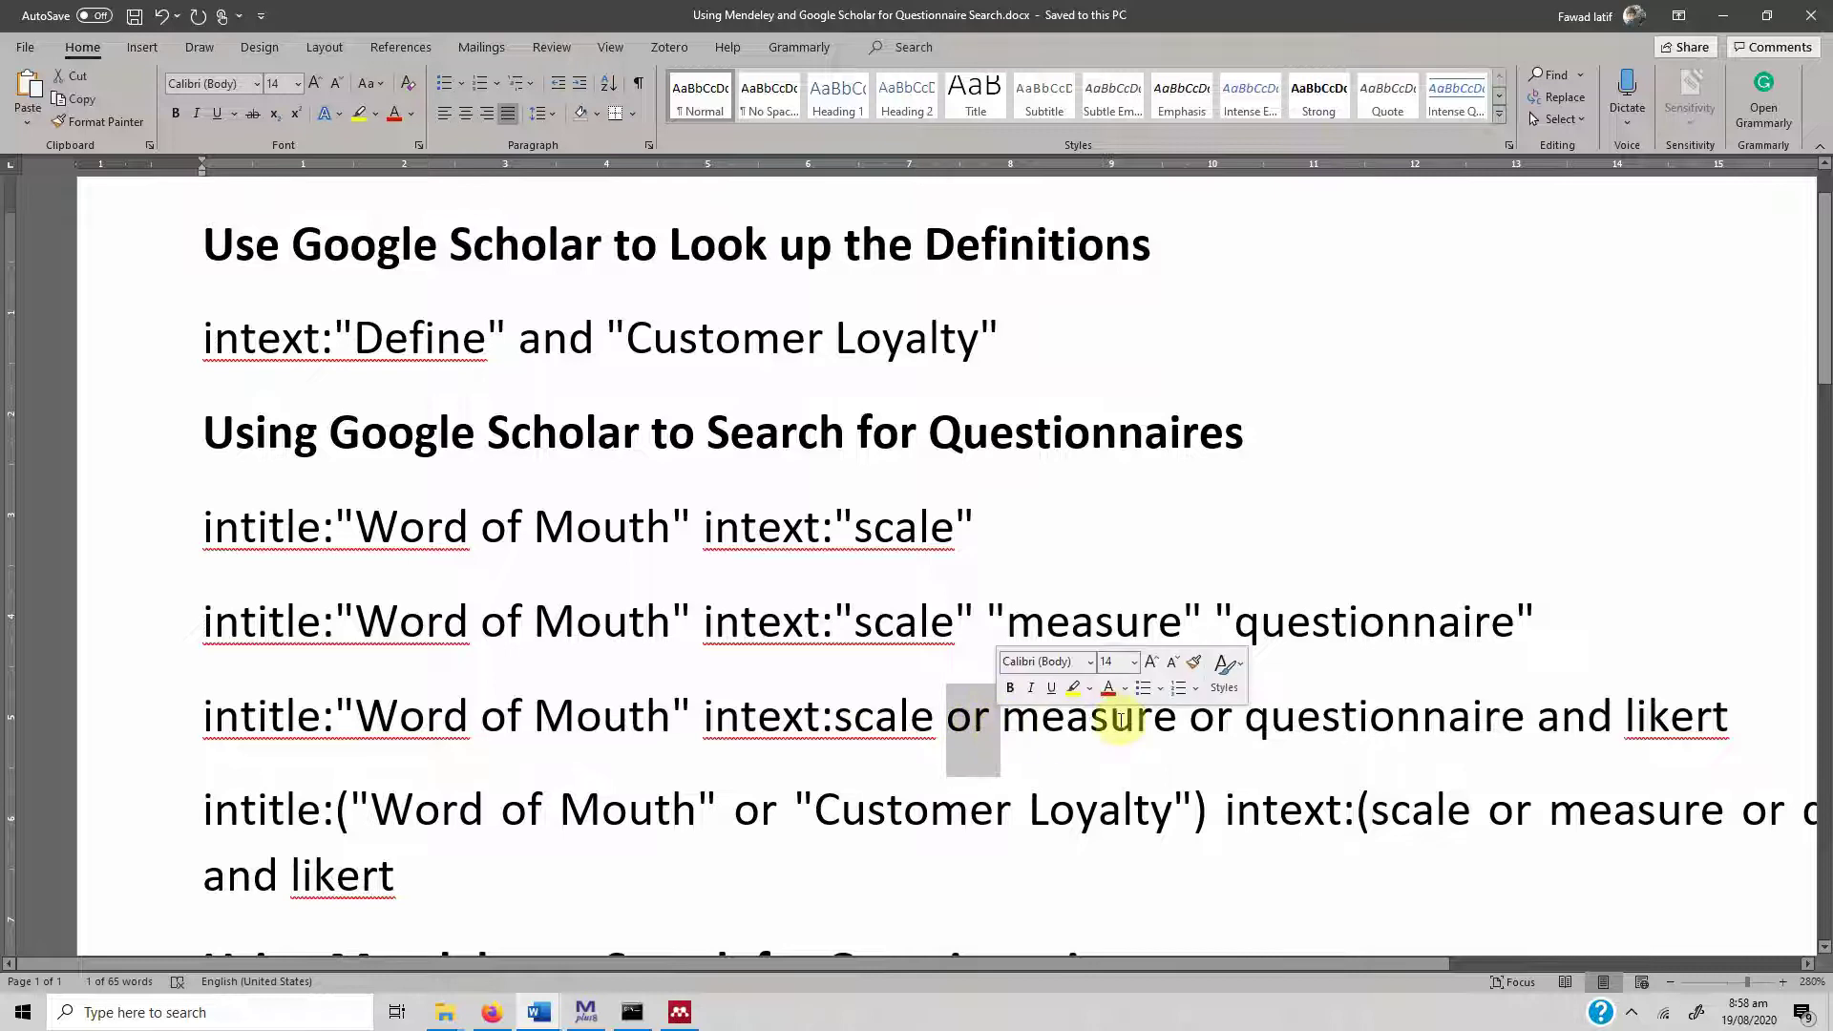
left_click(870, 630)
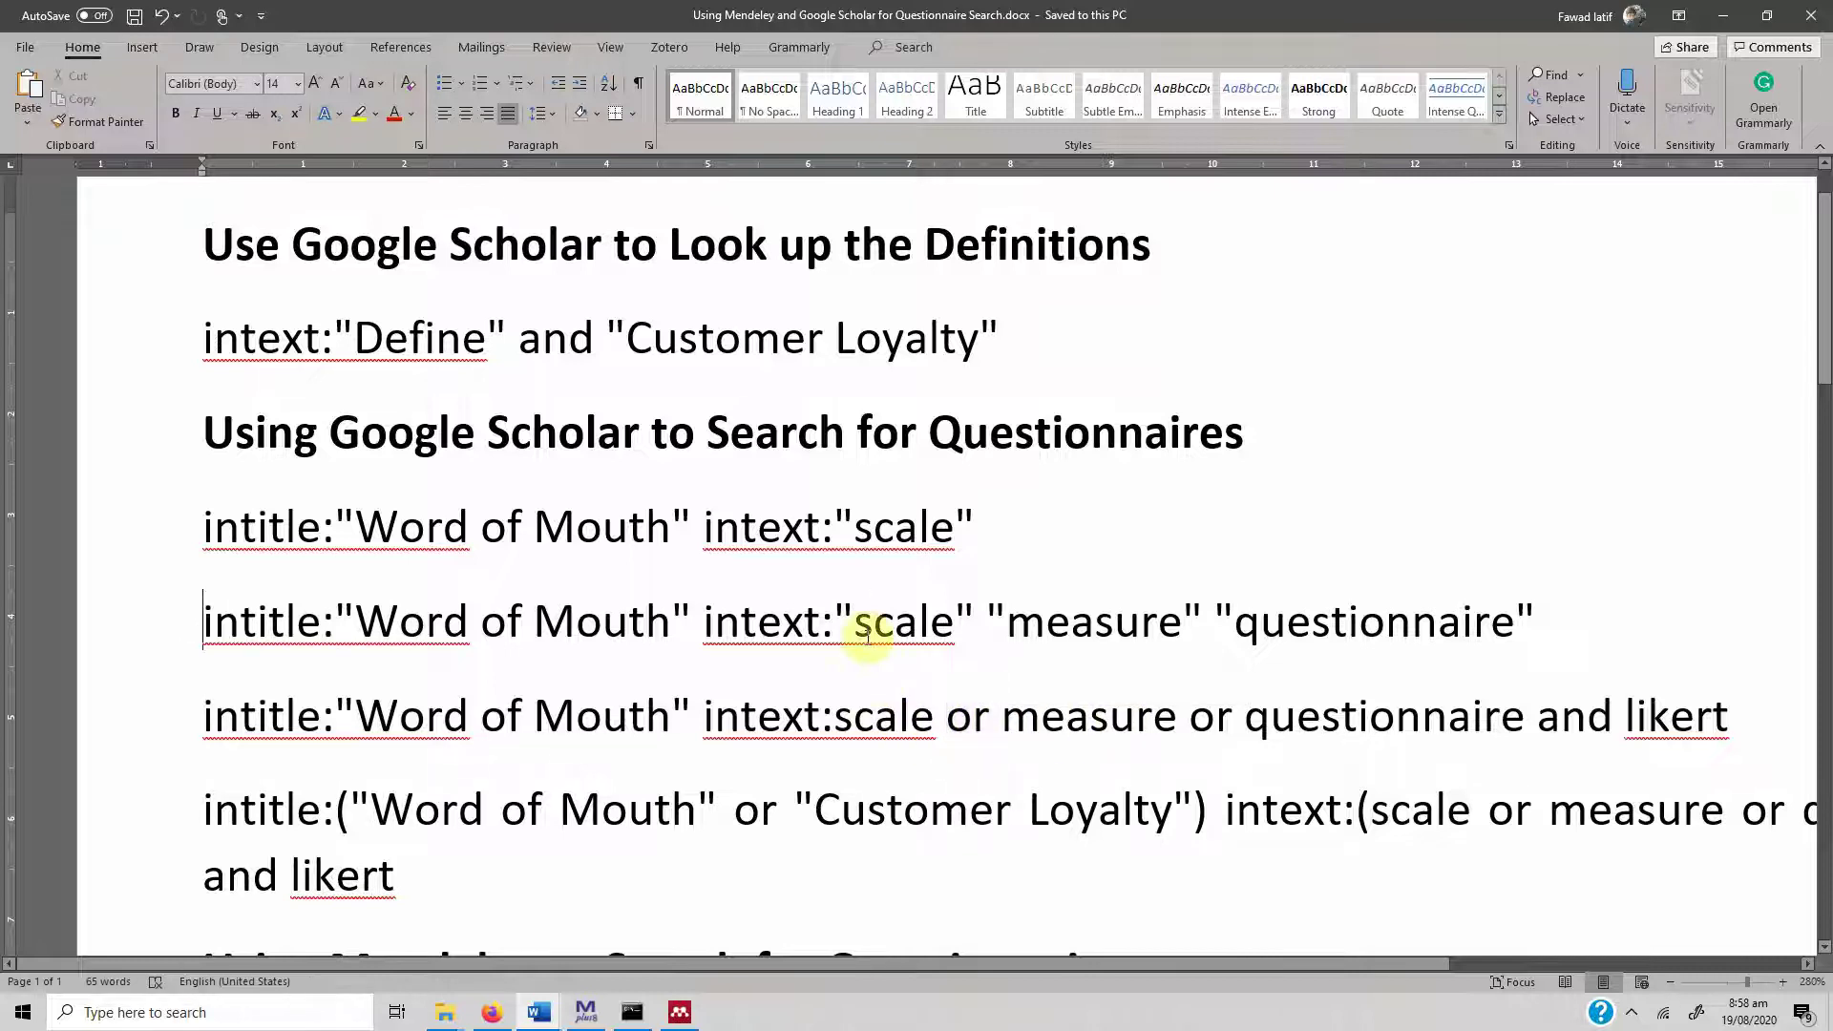
Copy the query intitle:"Word of Mouth" intext:"scale" "measure" "questionnaire" from Word and search for it in Google Scholar.
triple_click(867, 635)
key("ctrl+c")
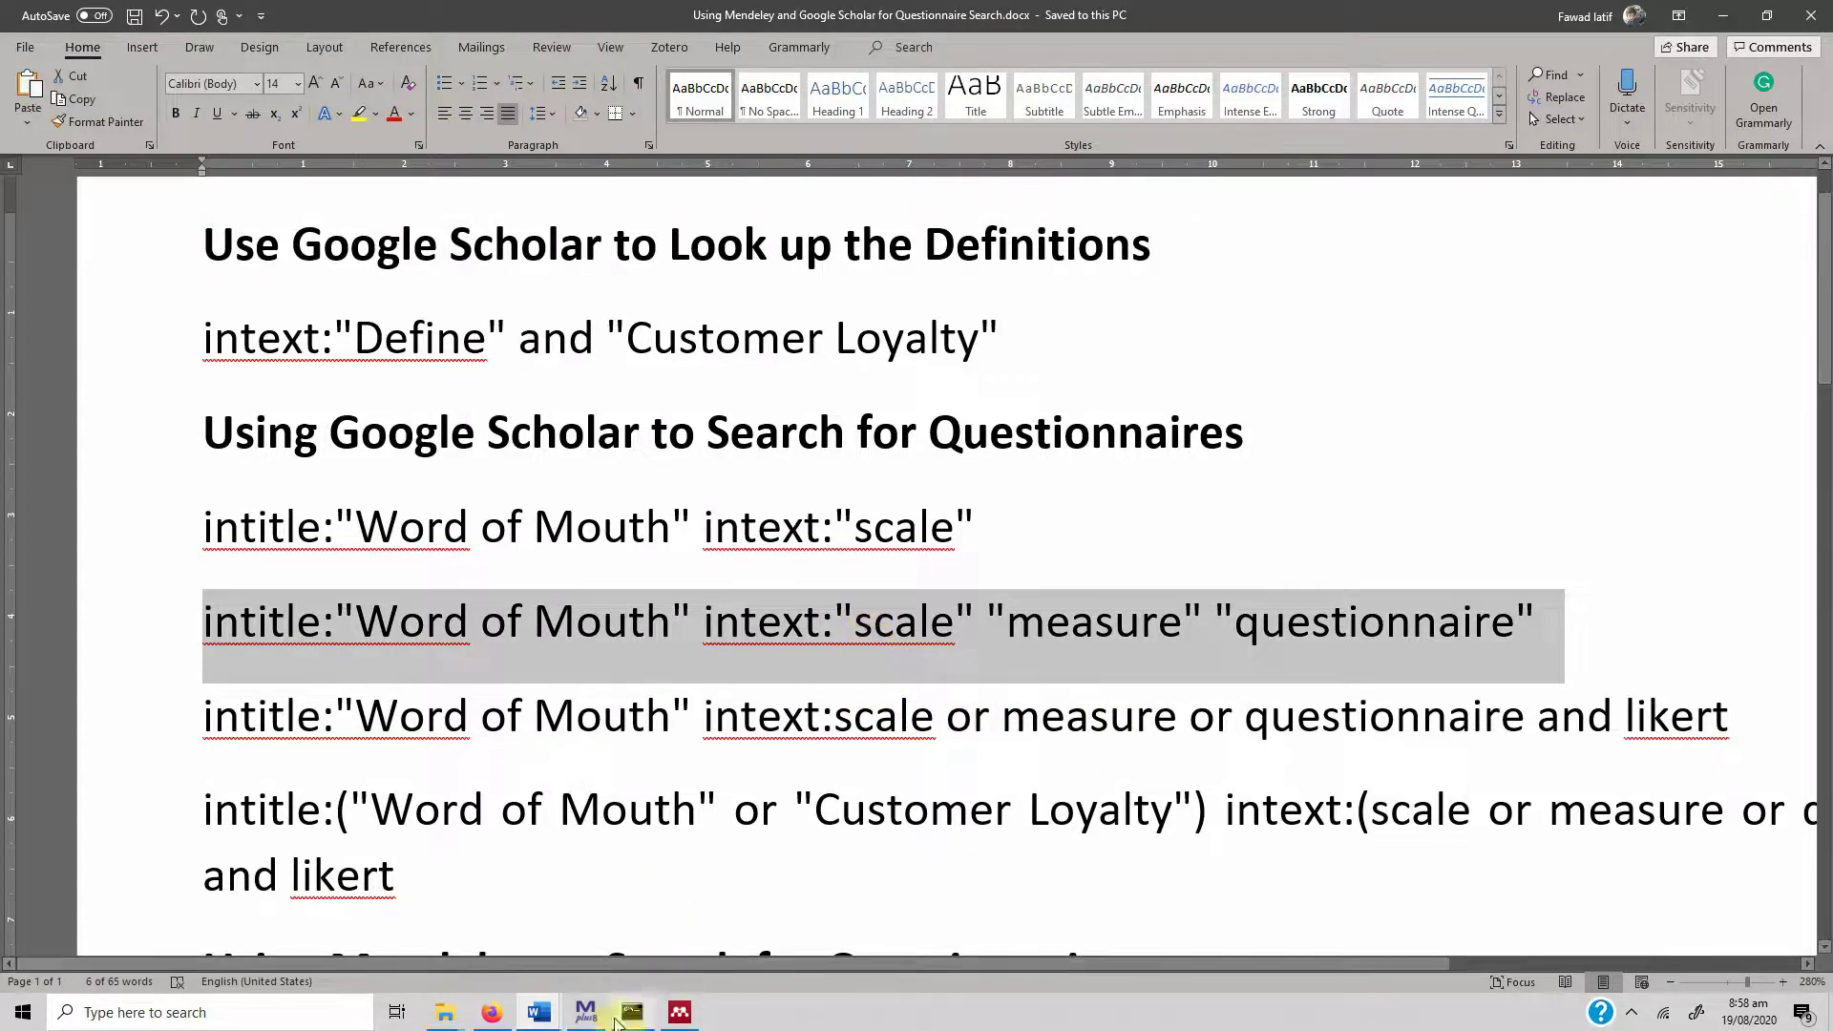
left_click(487, 1014)
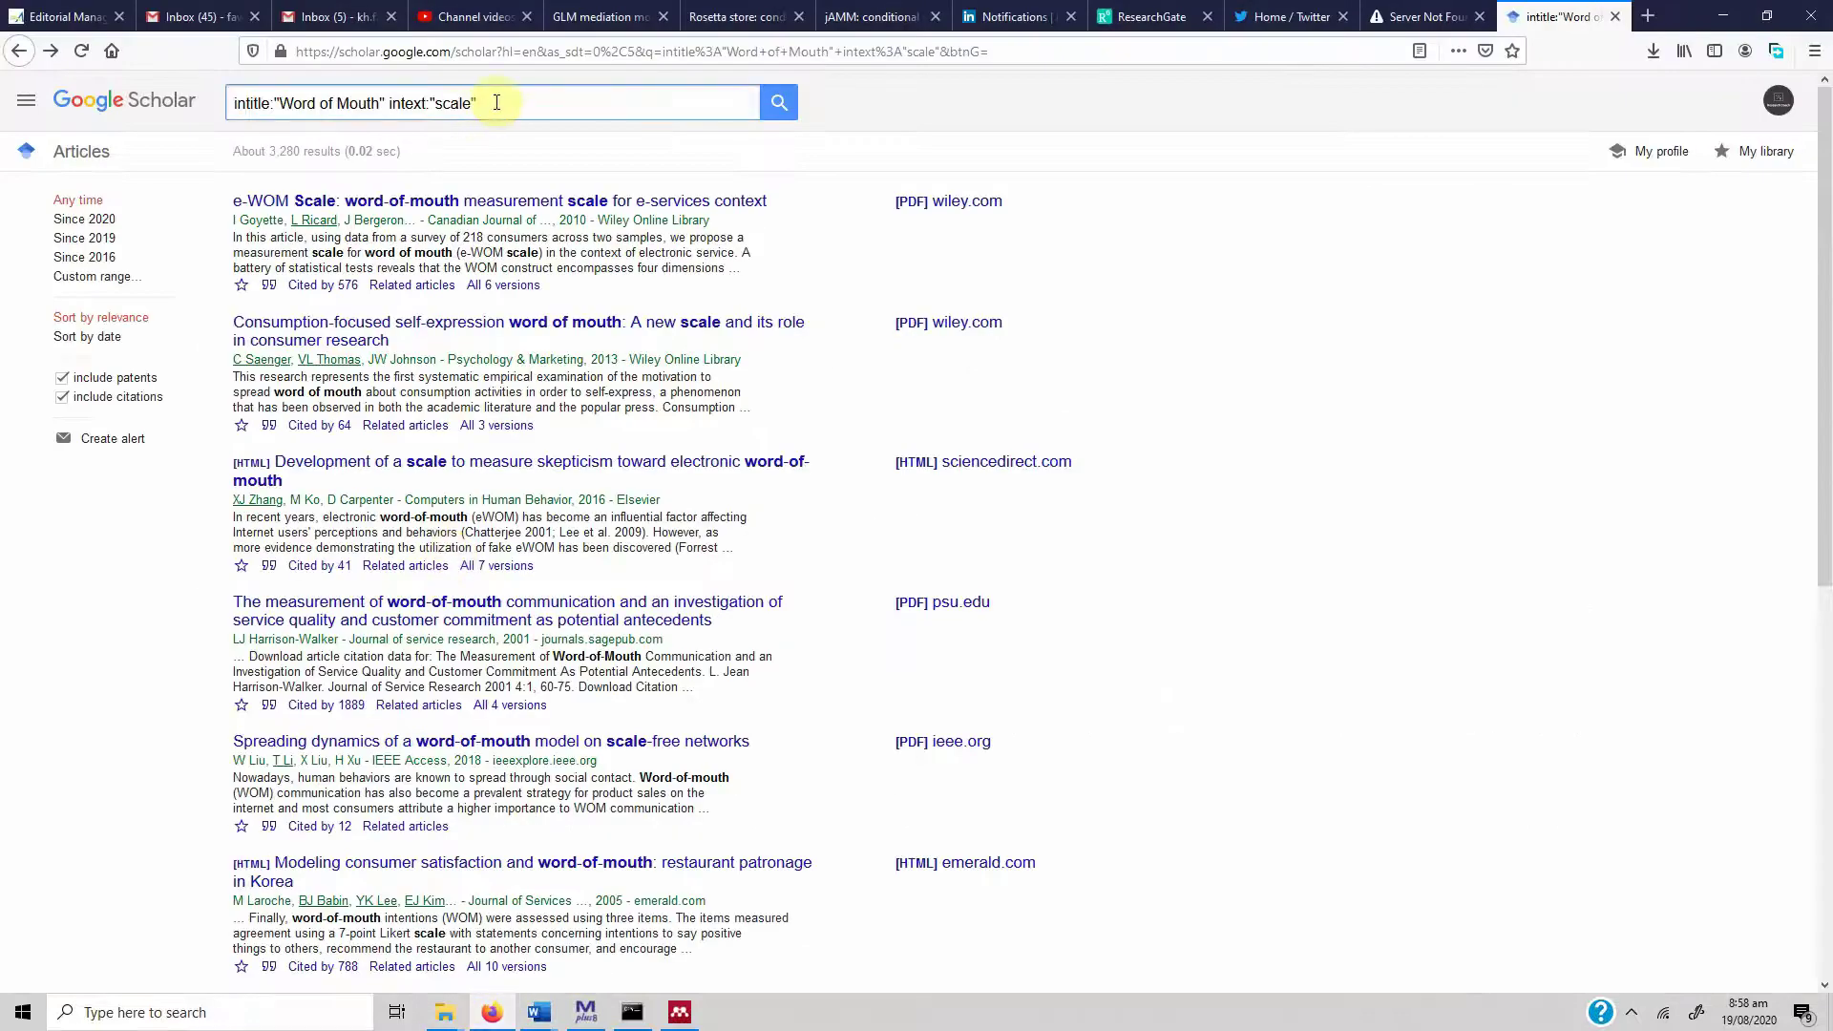
left_click_drag(484, 102, 59, 96)
key("ctrl+v")
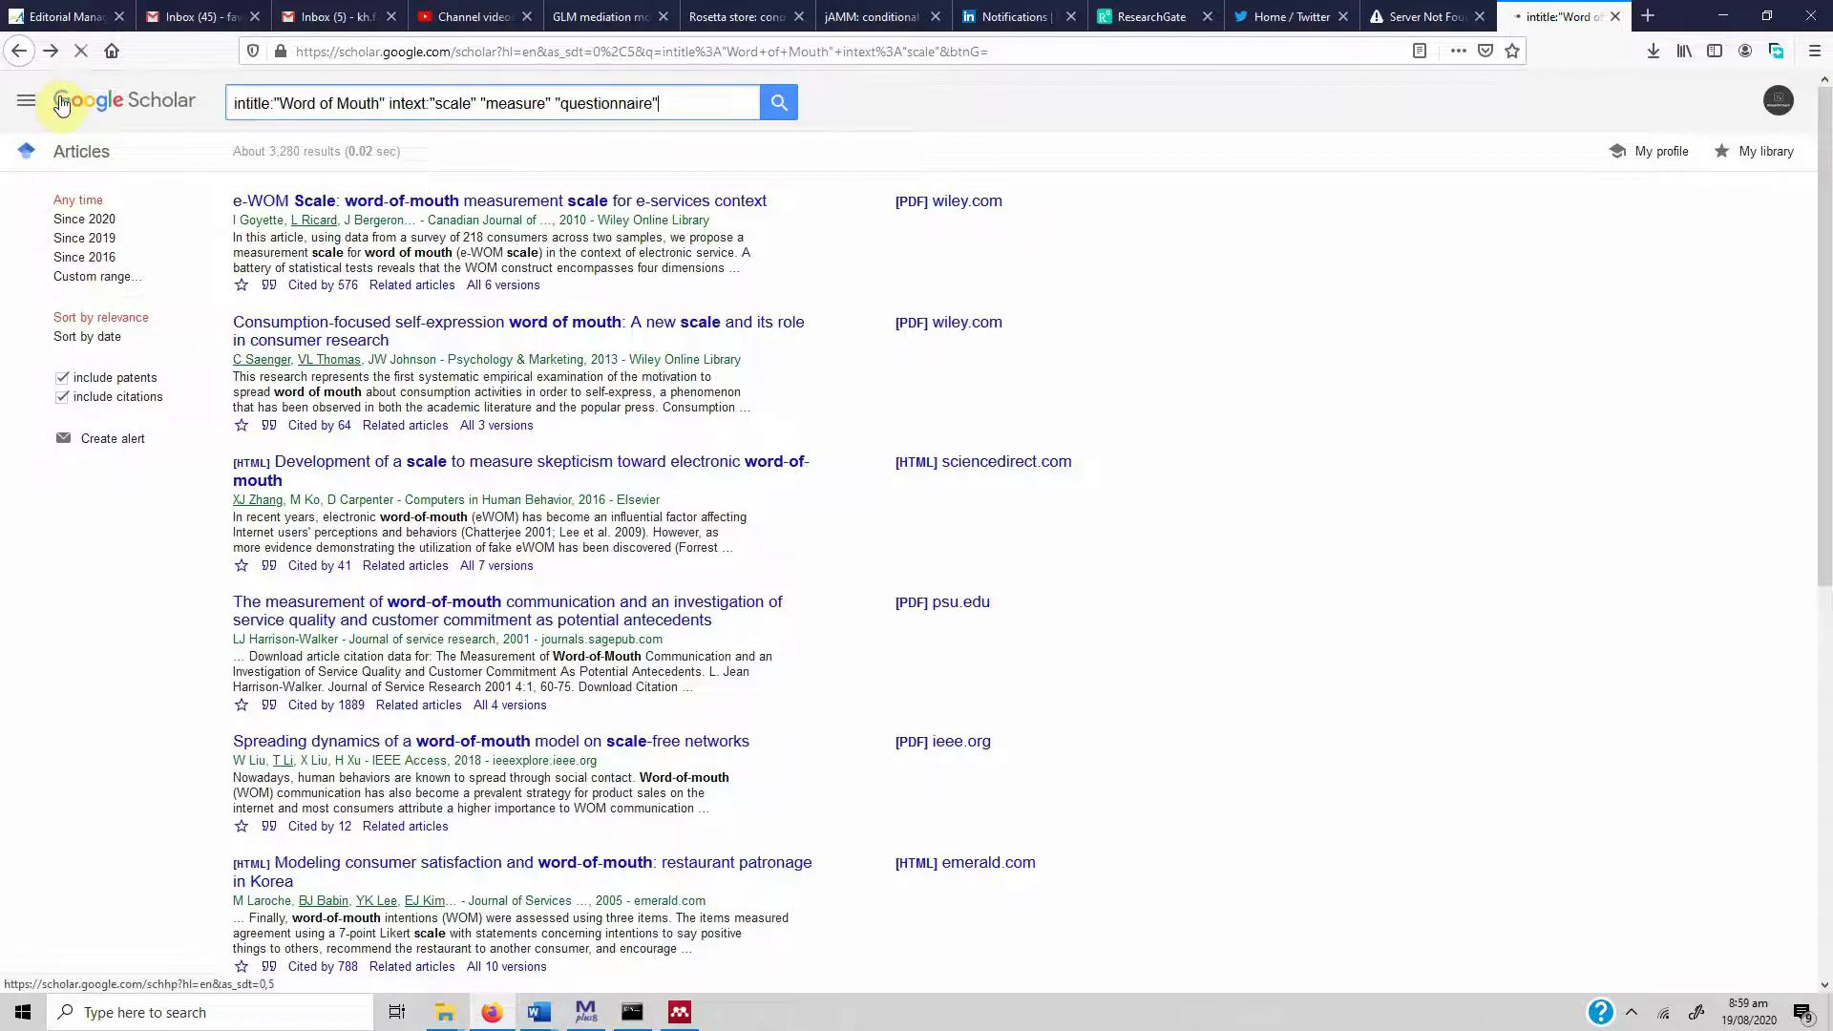
Review the questionnaire, measure, scale and Word of Mouth terms within the submitted search query.
left_click_drag(440, 109, 638, 108)
left_click(484, 102)
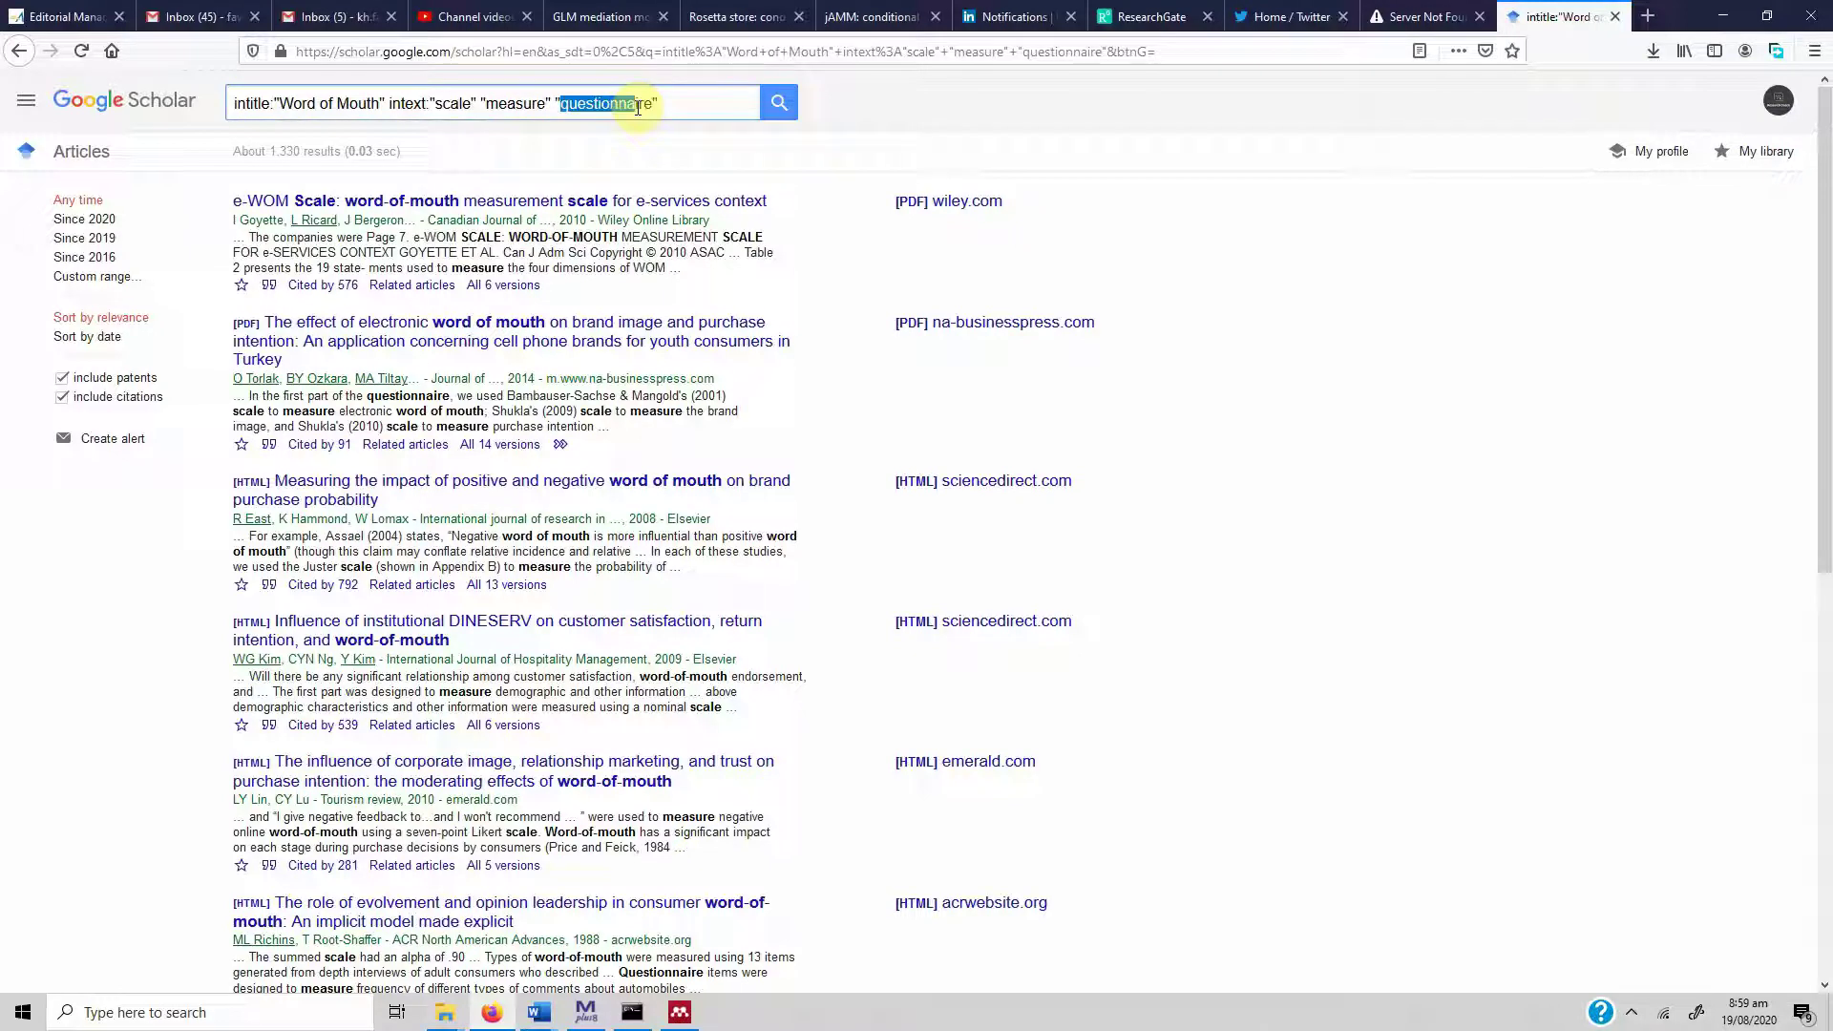
left_click(455, 103)
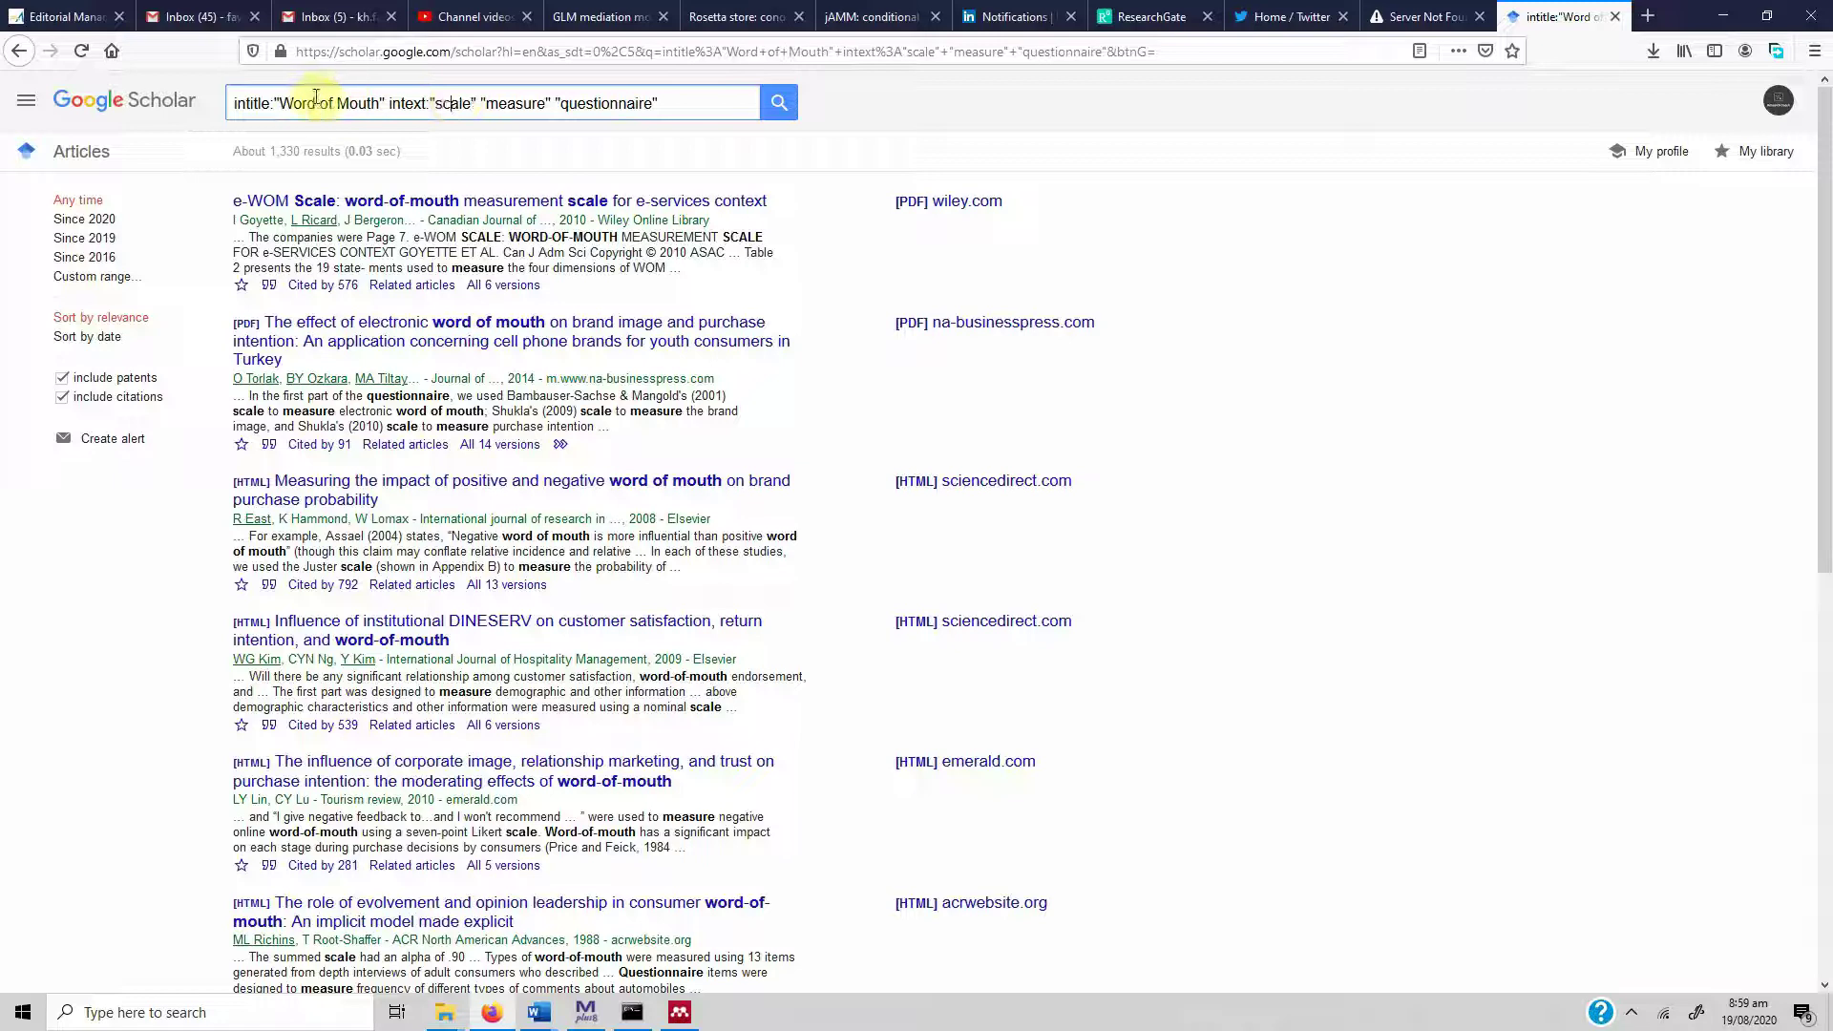
left_click_drag(278, 103, 382, 104)
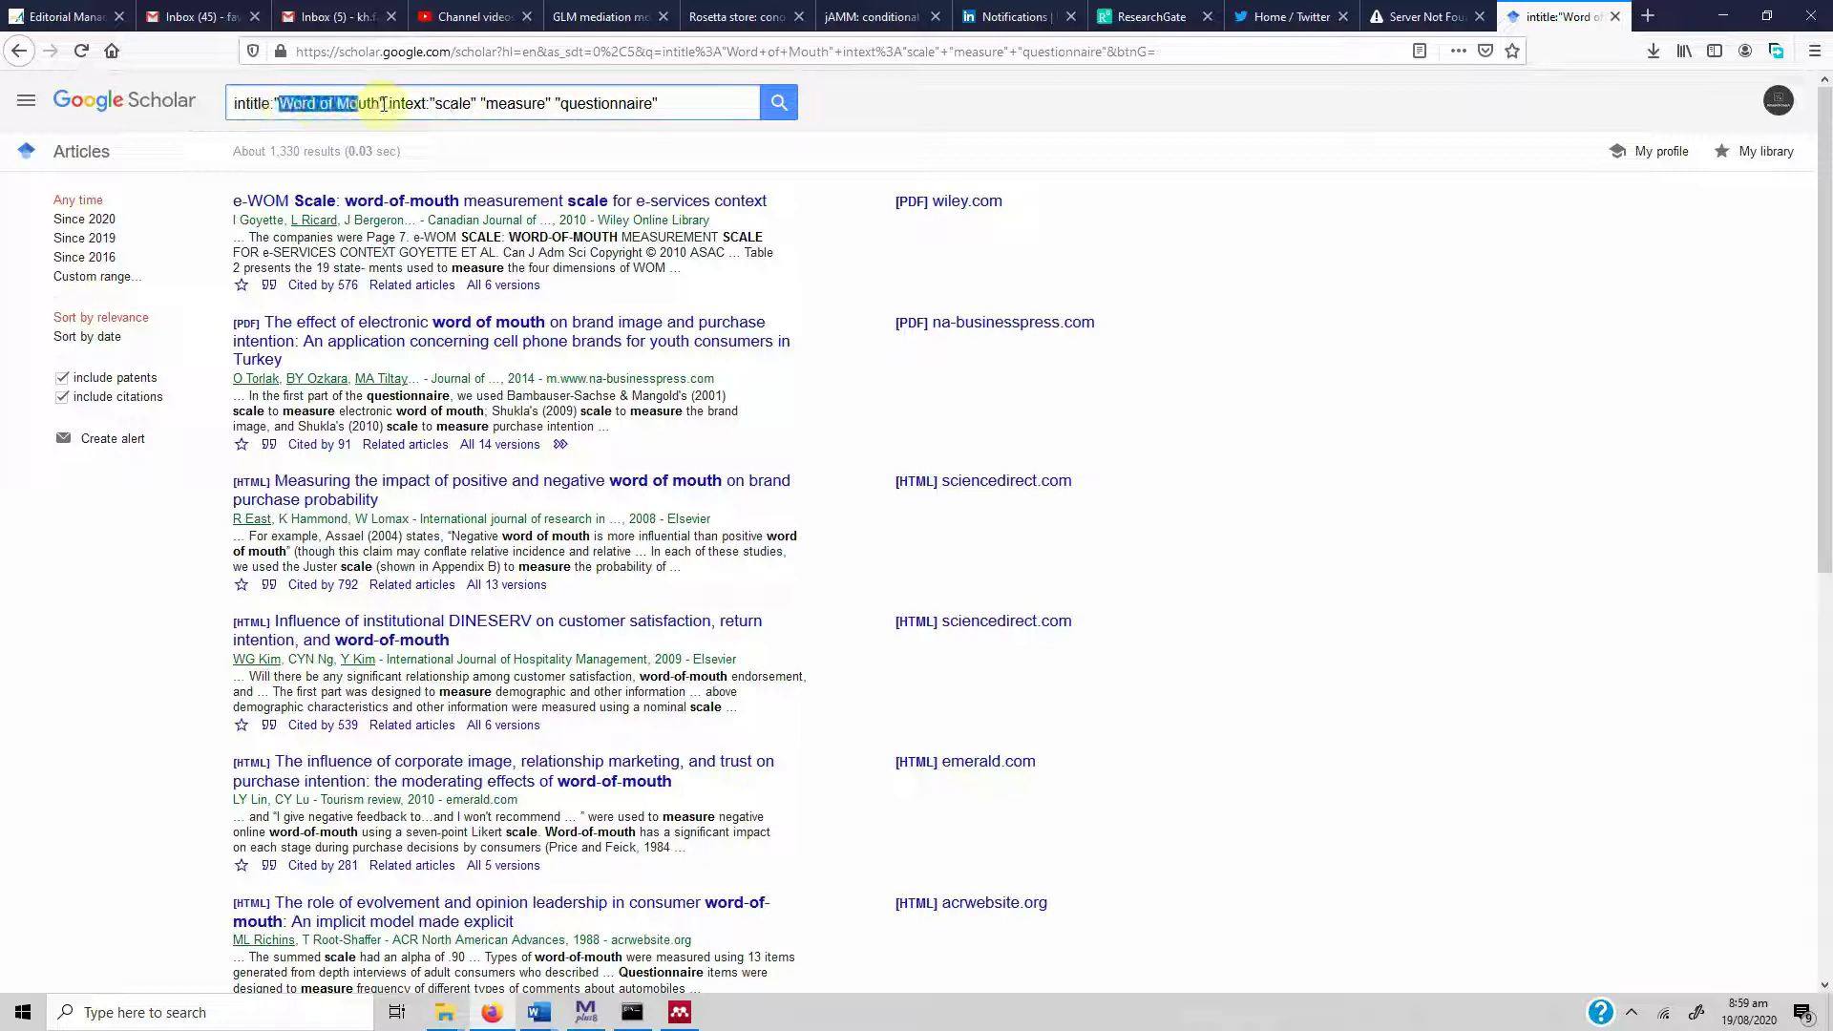
Review the Word query intitle:"Word of Mouth" intext:scale or measure or questionnaire and likert, and search for it in Google Scholar.
left_click(456, 103)
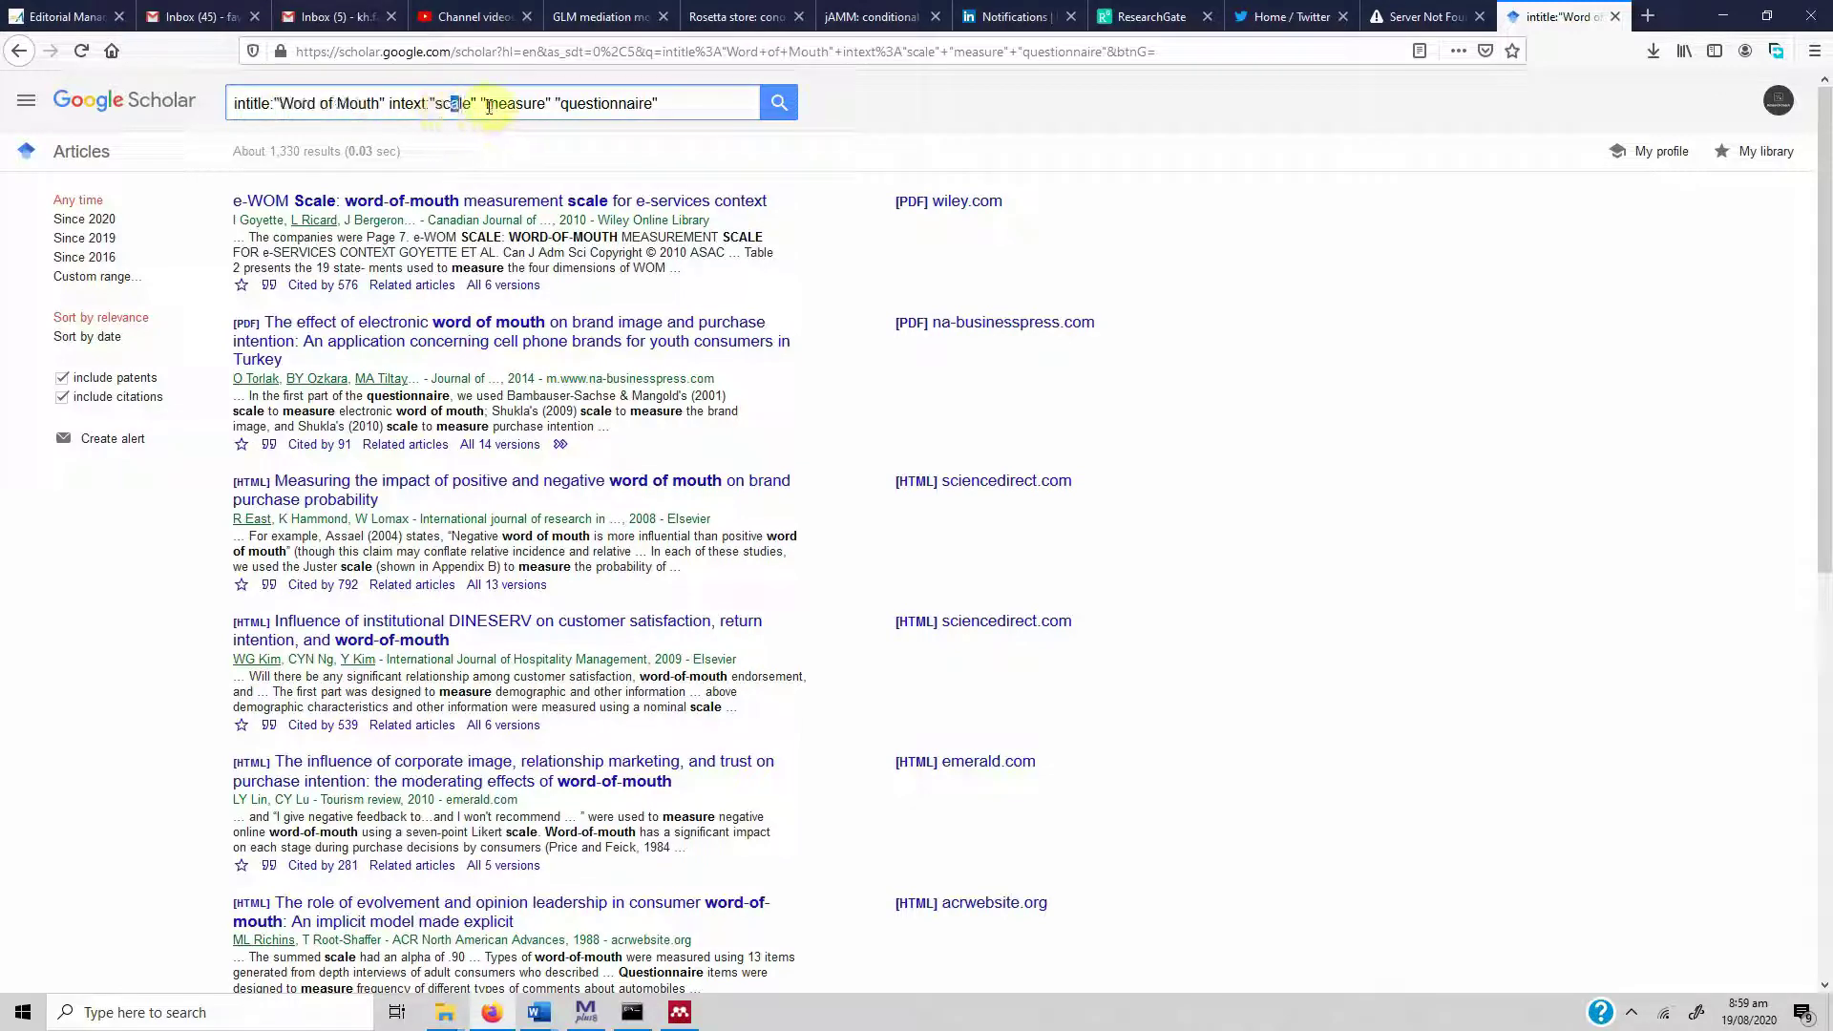
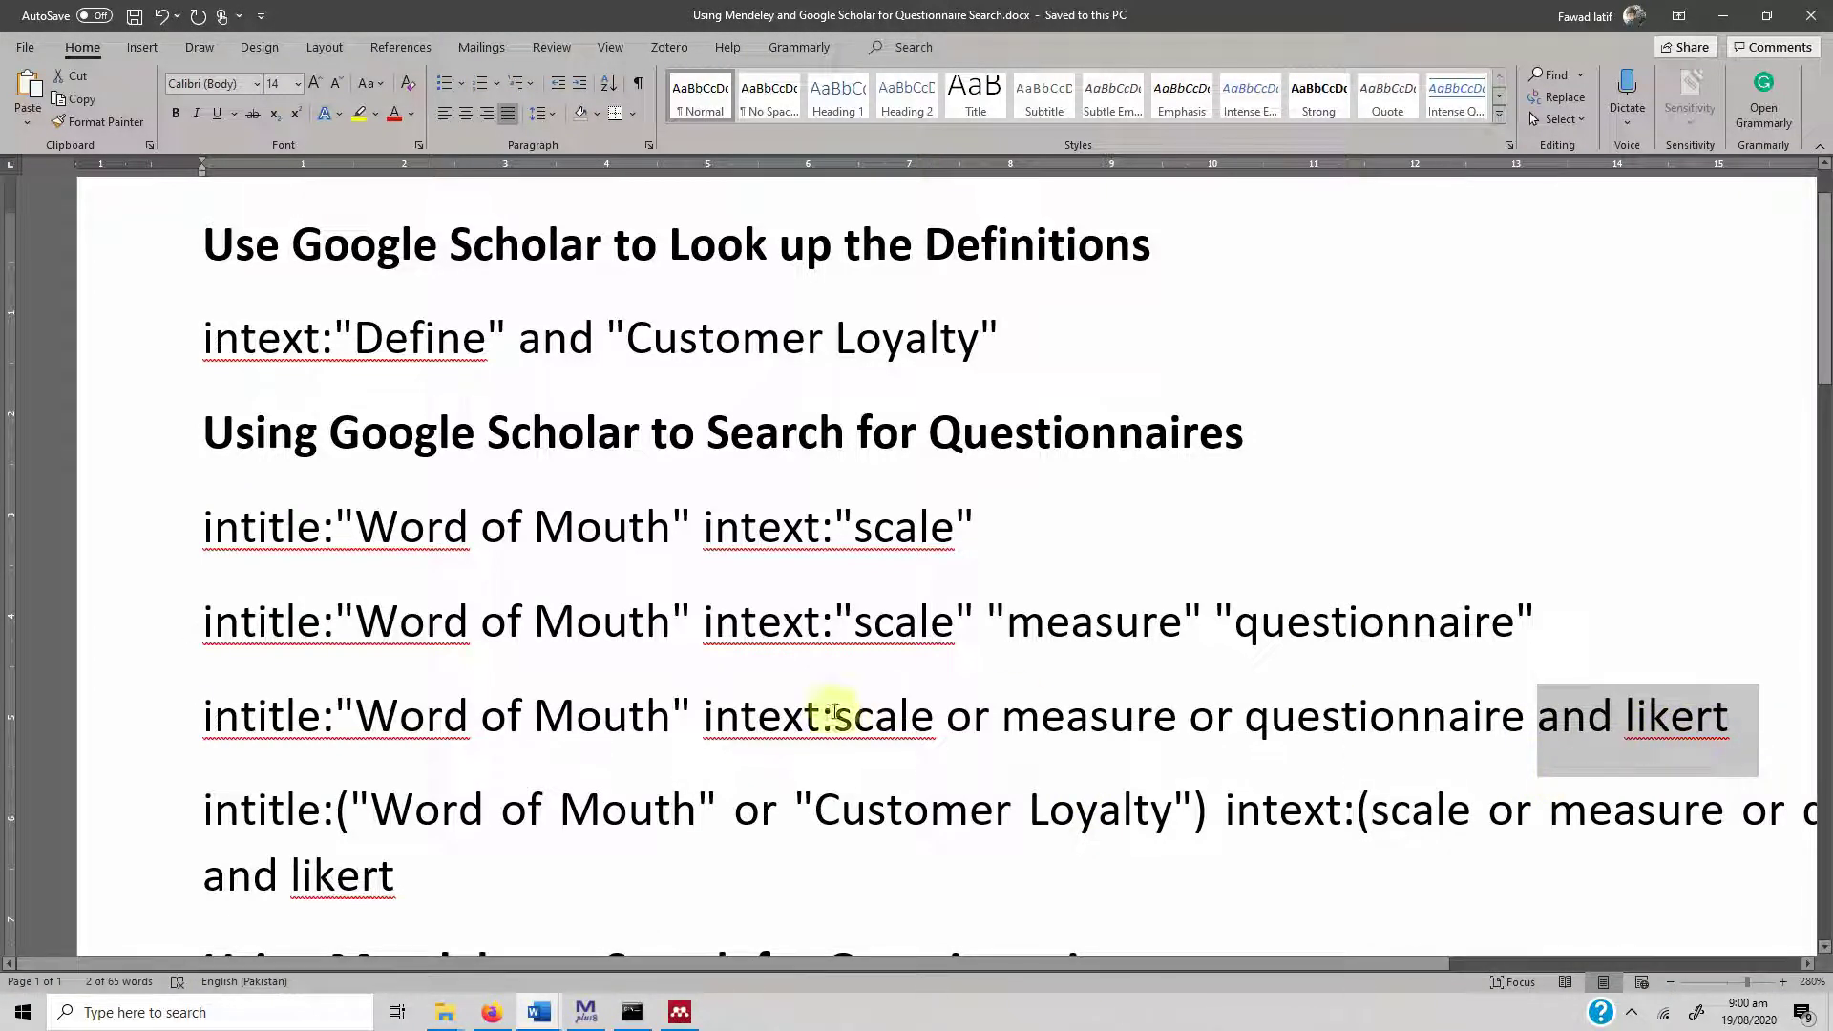
left_click(733, 721)
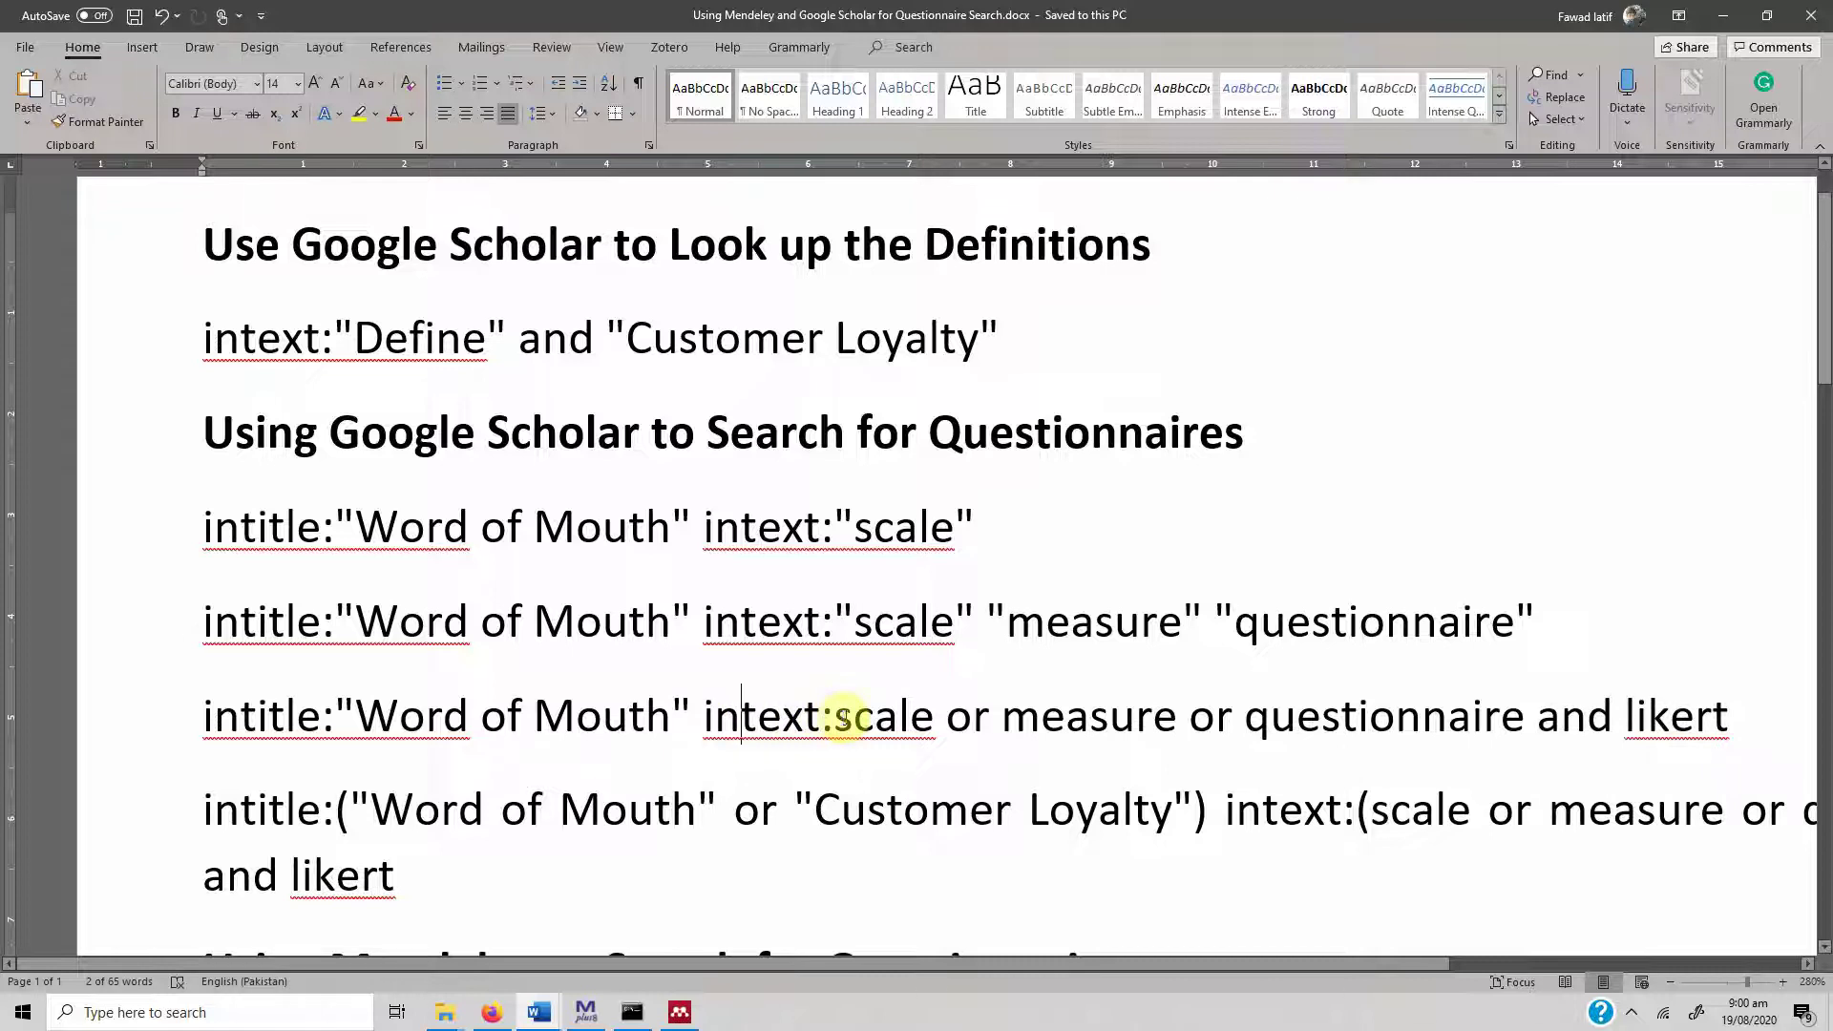
left_click_drag(844, 718, 1378, 720)
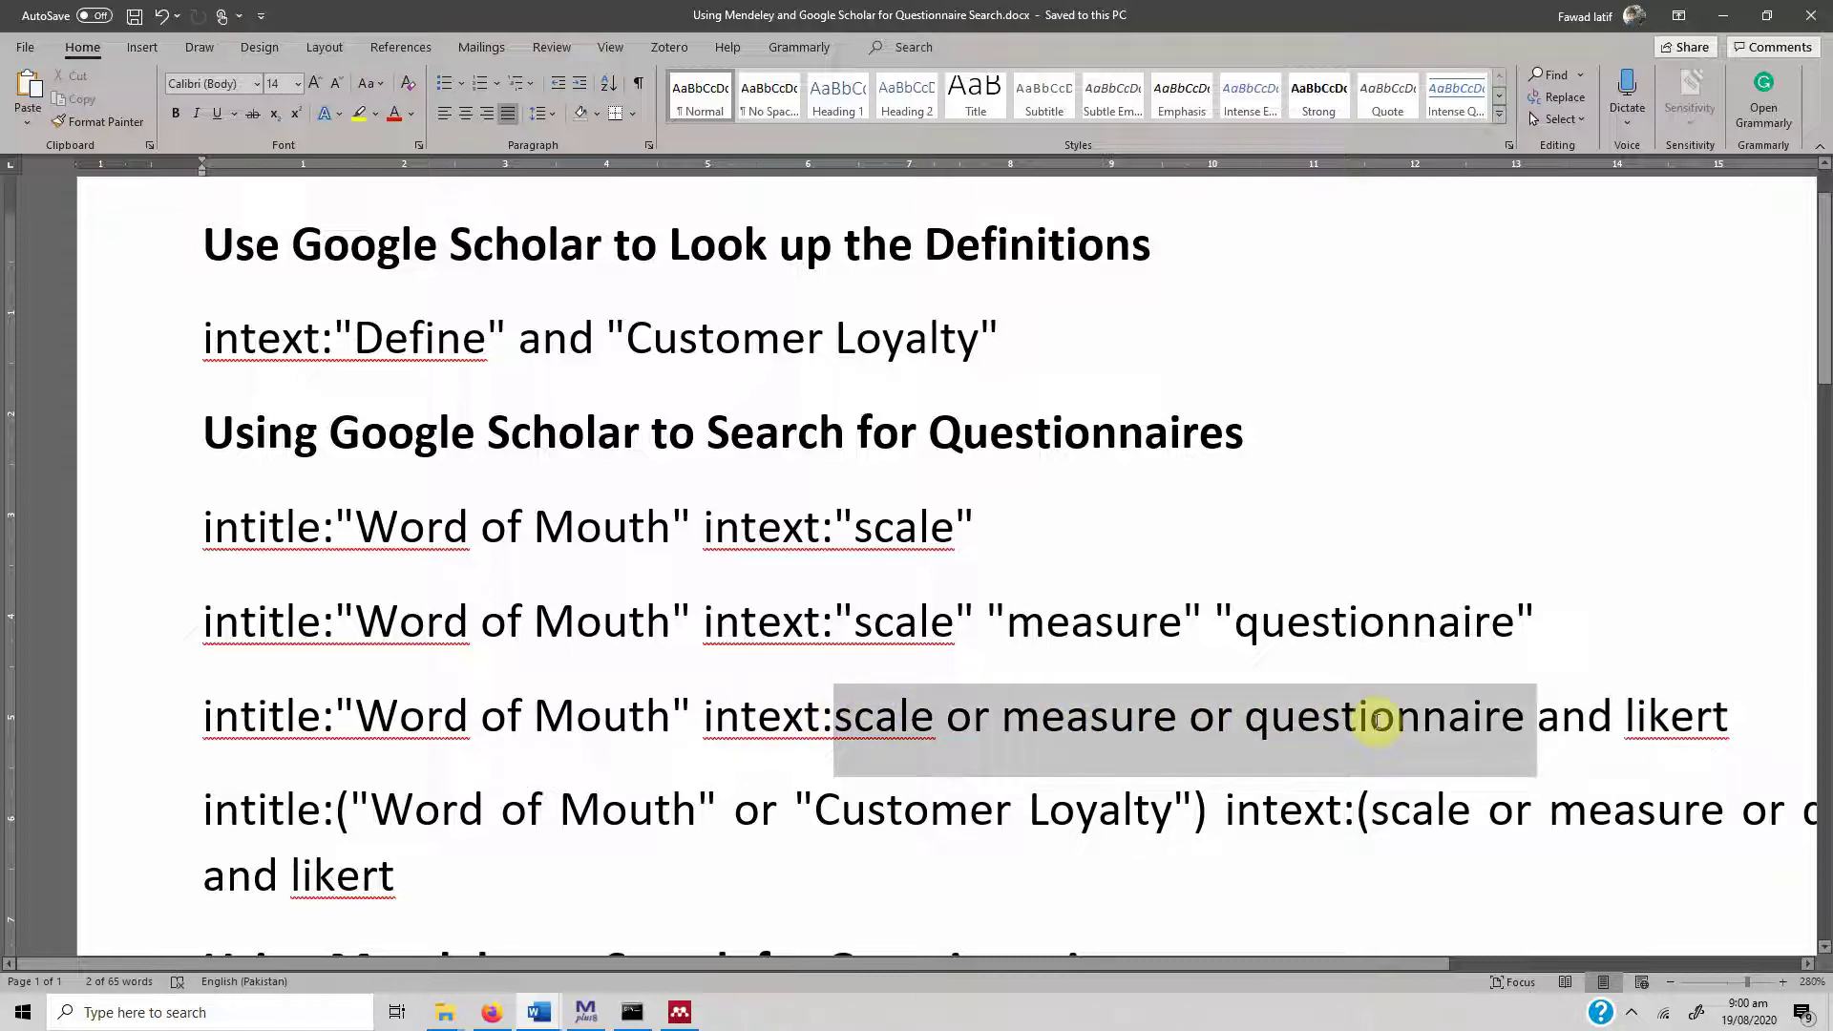
left_click(1636, 722)
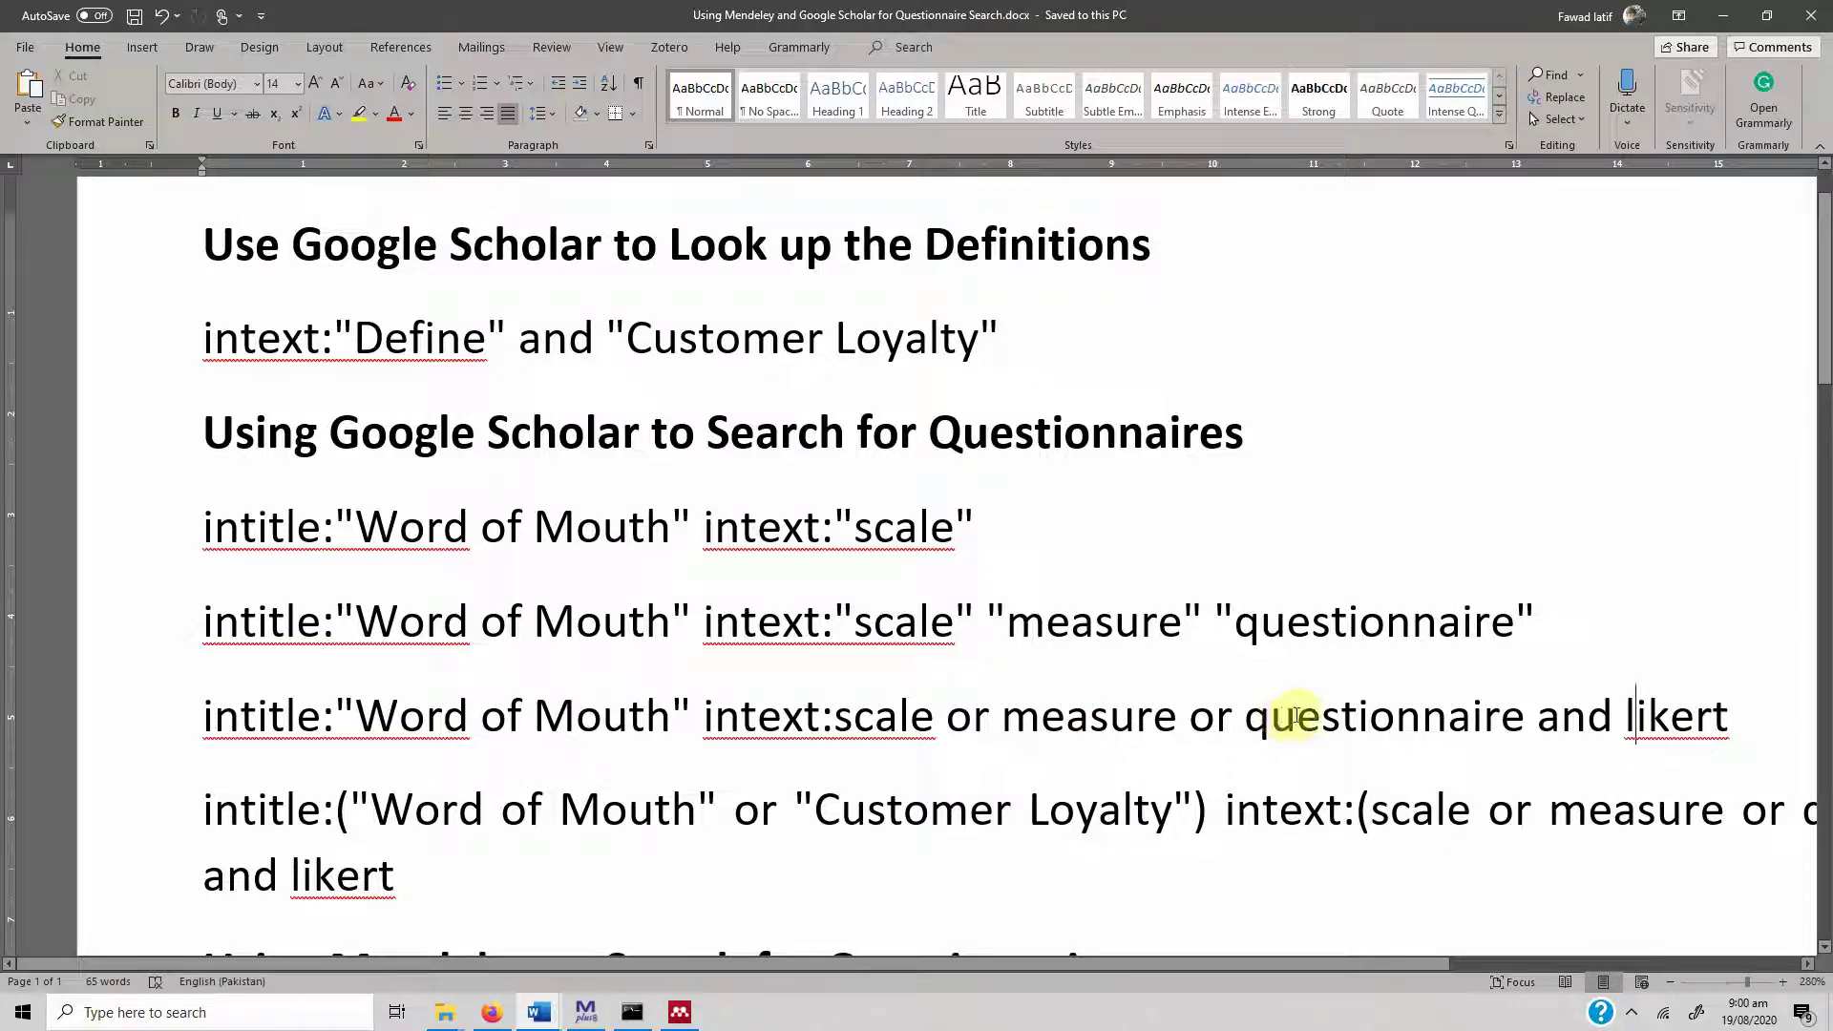
left_click_drag(1246, 718, 1504, 718)
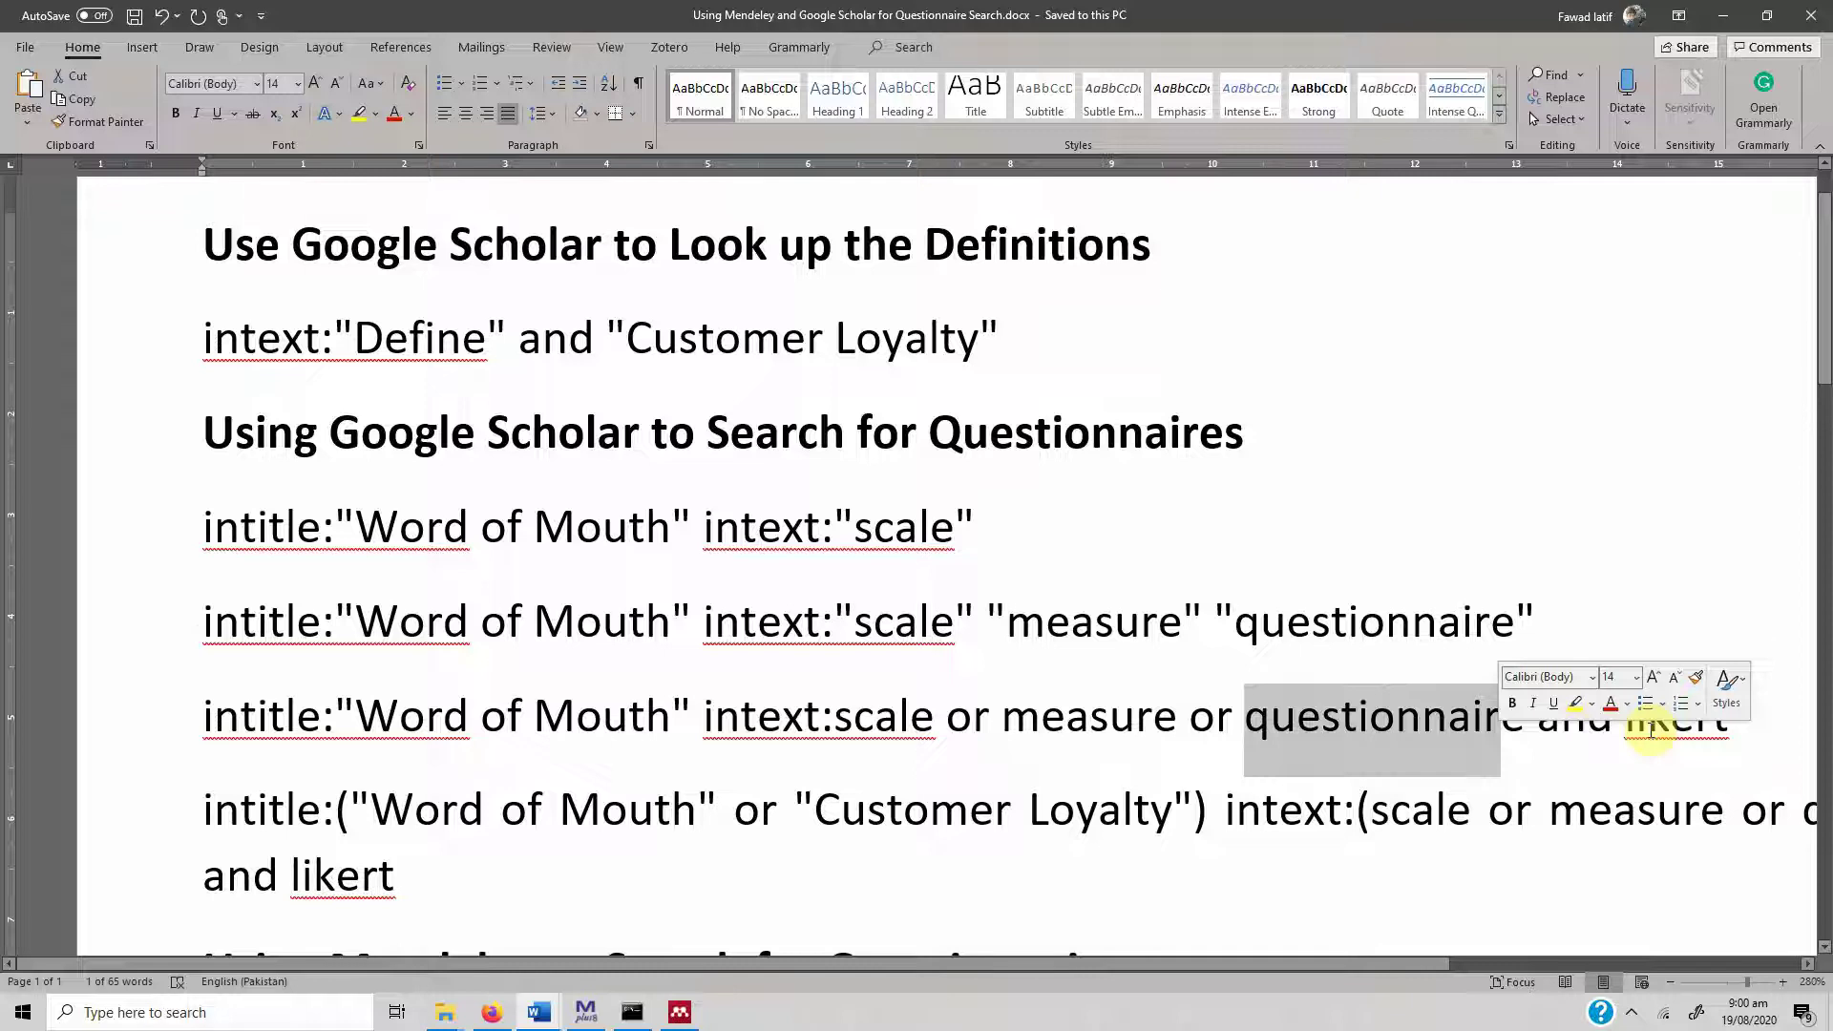
left_click_drag(352, 730, 593, 737)
key("alt+Tab")
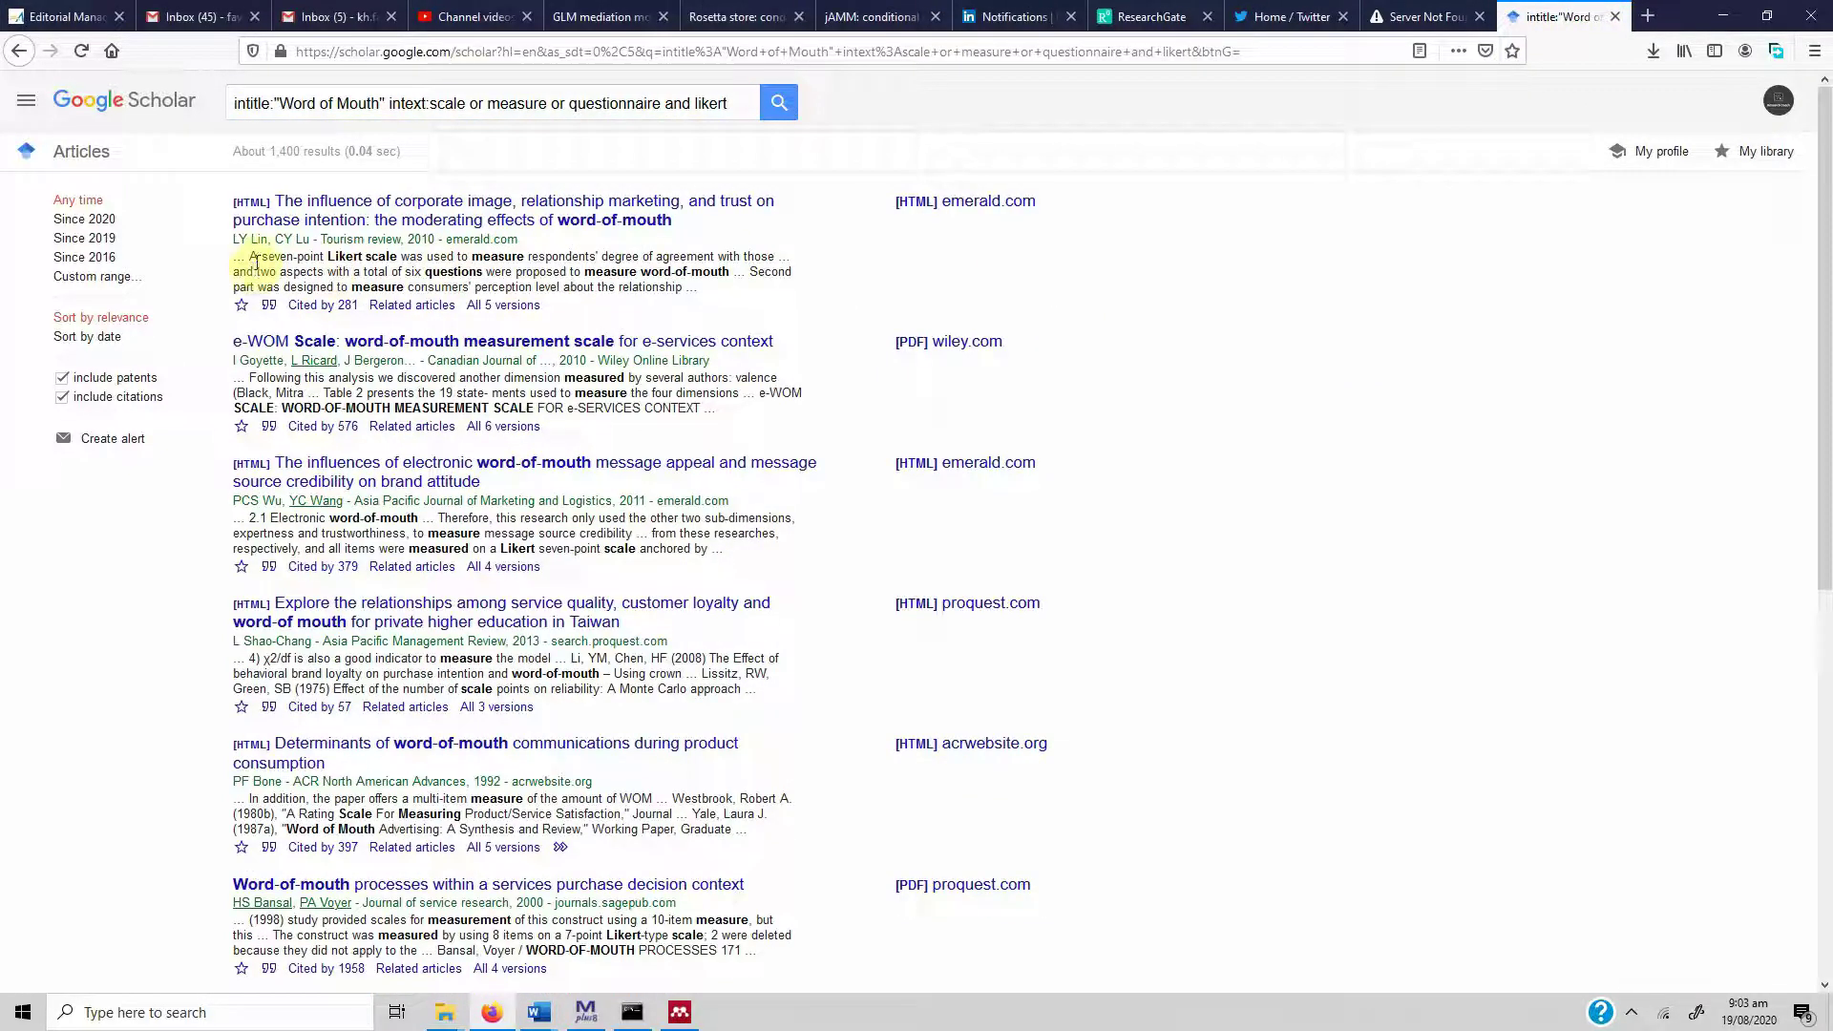
Examine the result snippets for Likert scales and the number of questions used to measure word-of-mouth.
left_click_drag(253, 259, 761, 256)
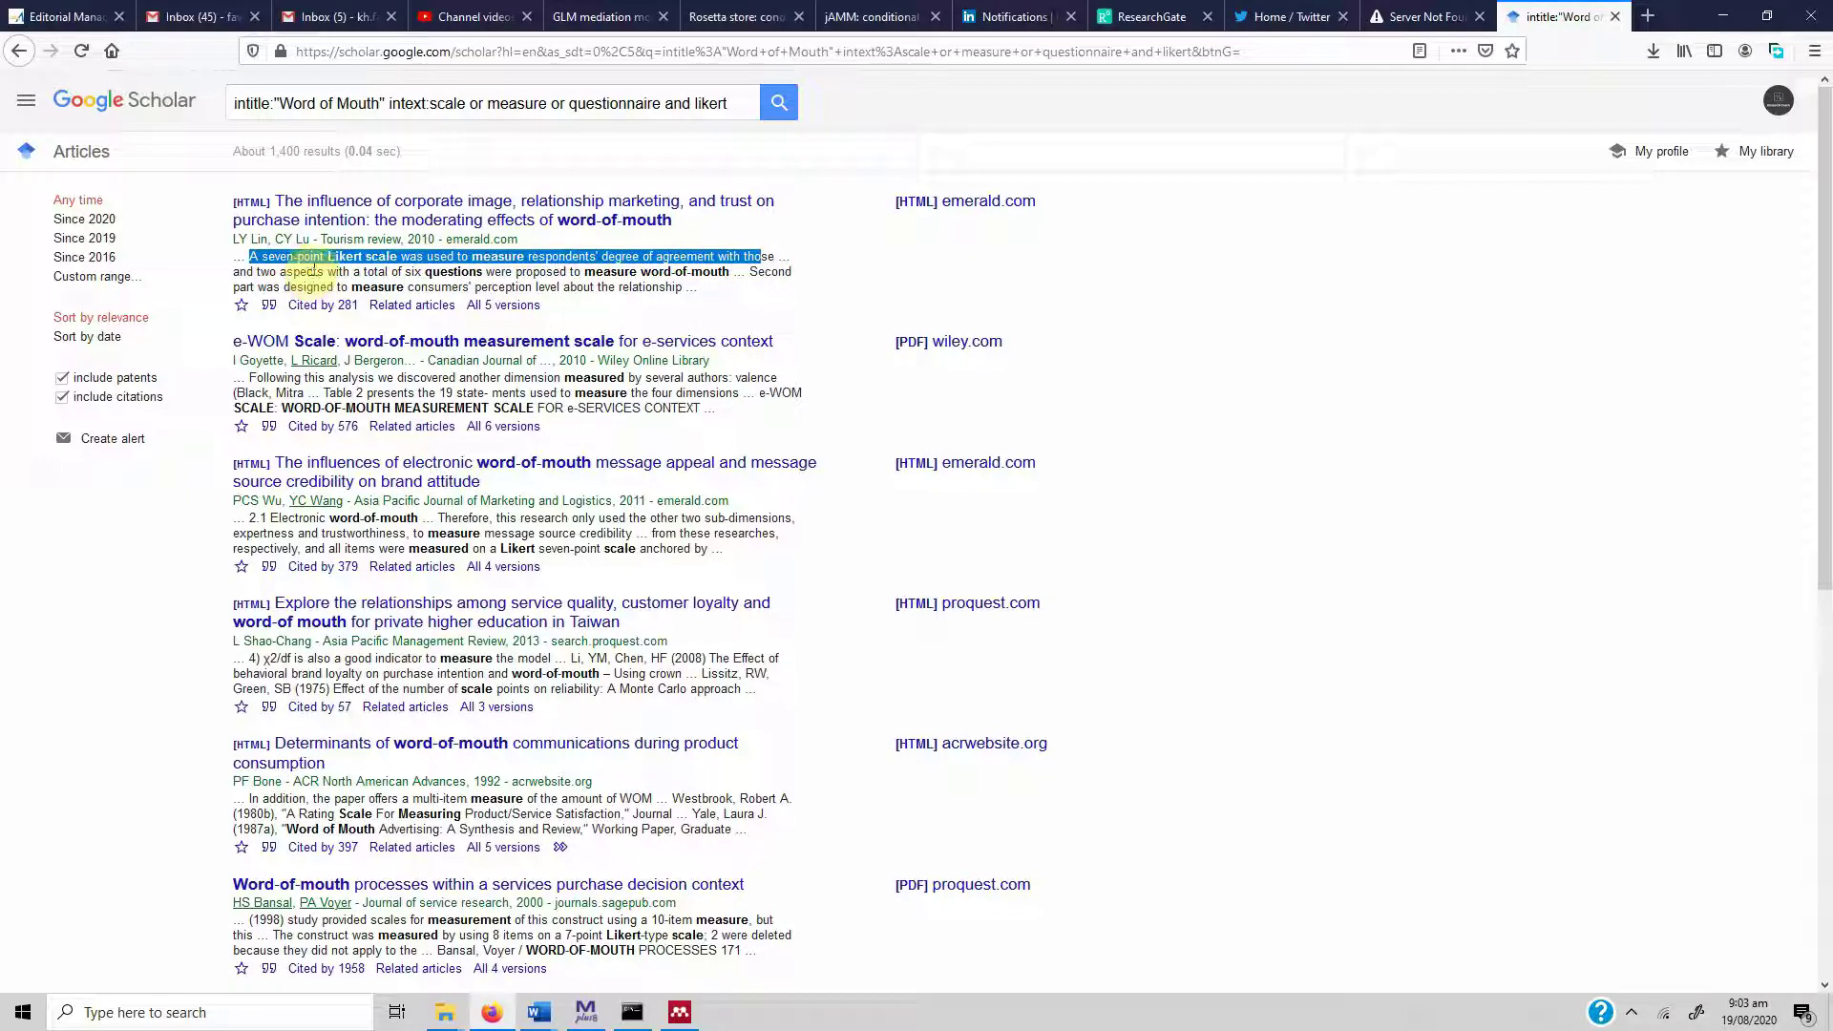
left_click(315, 270)
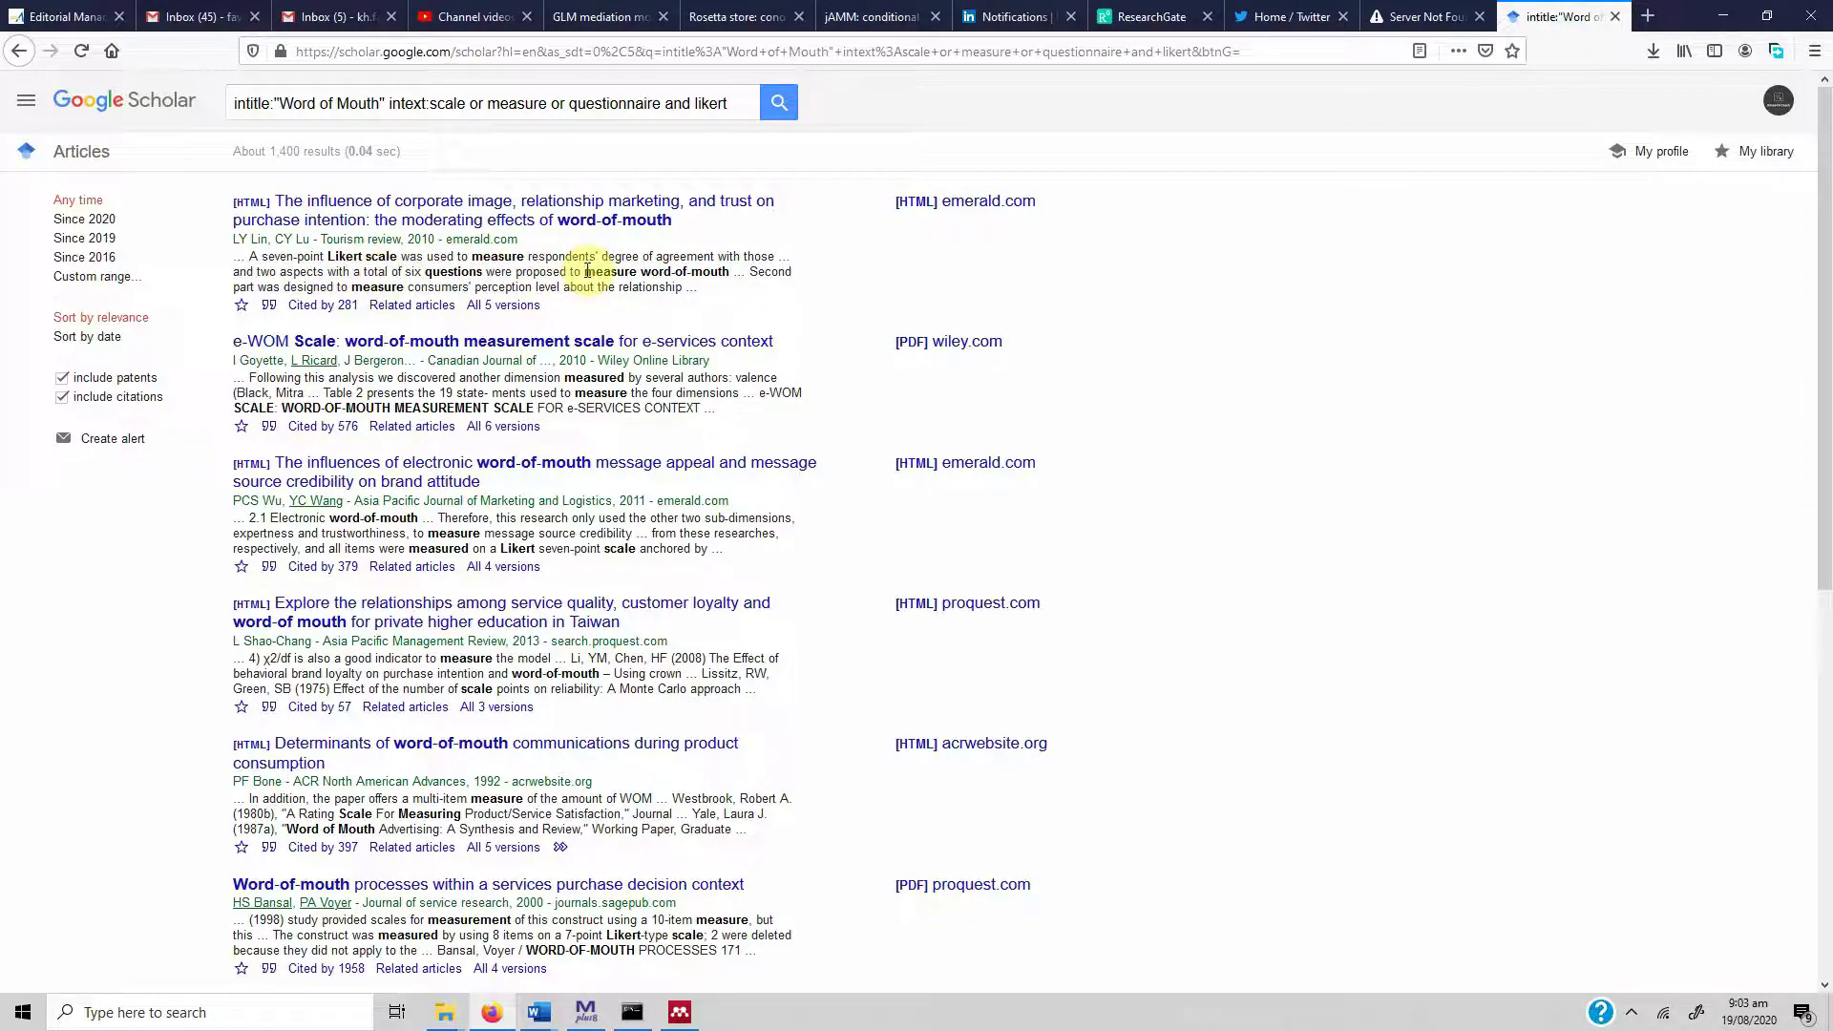
left_click_drag(586, 271, 730, 272)
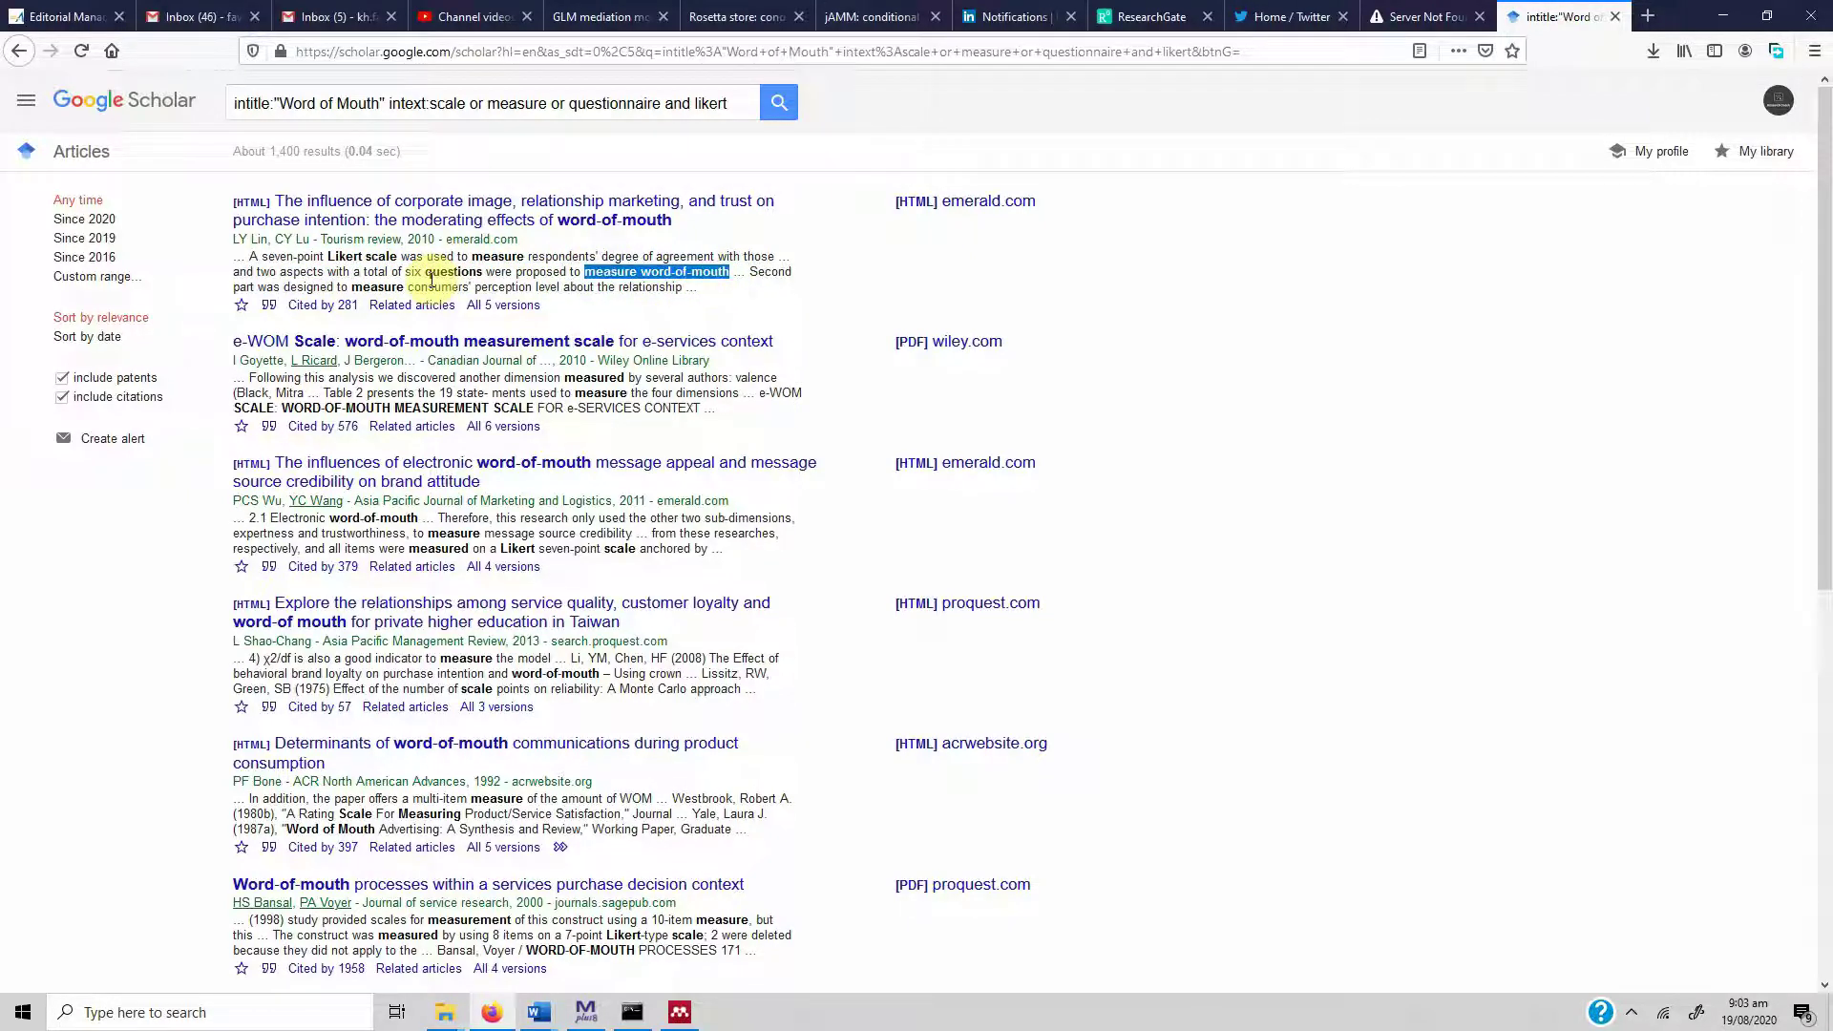
left_click_drag(405, 272, 485, 273)
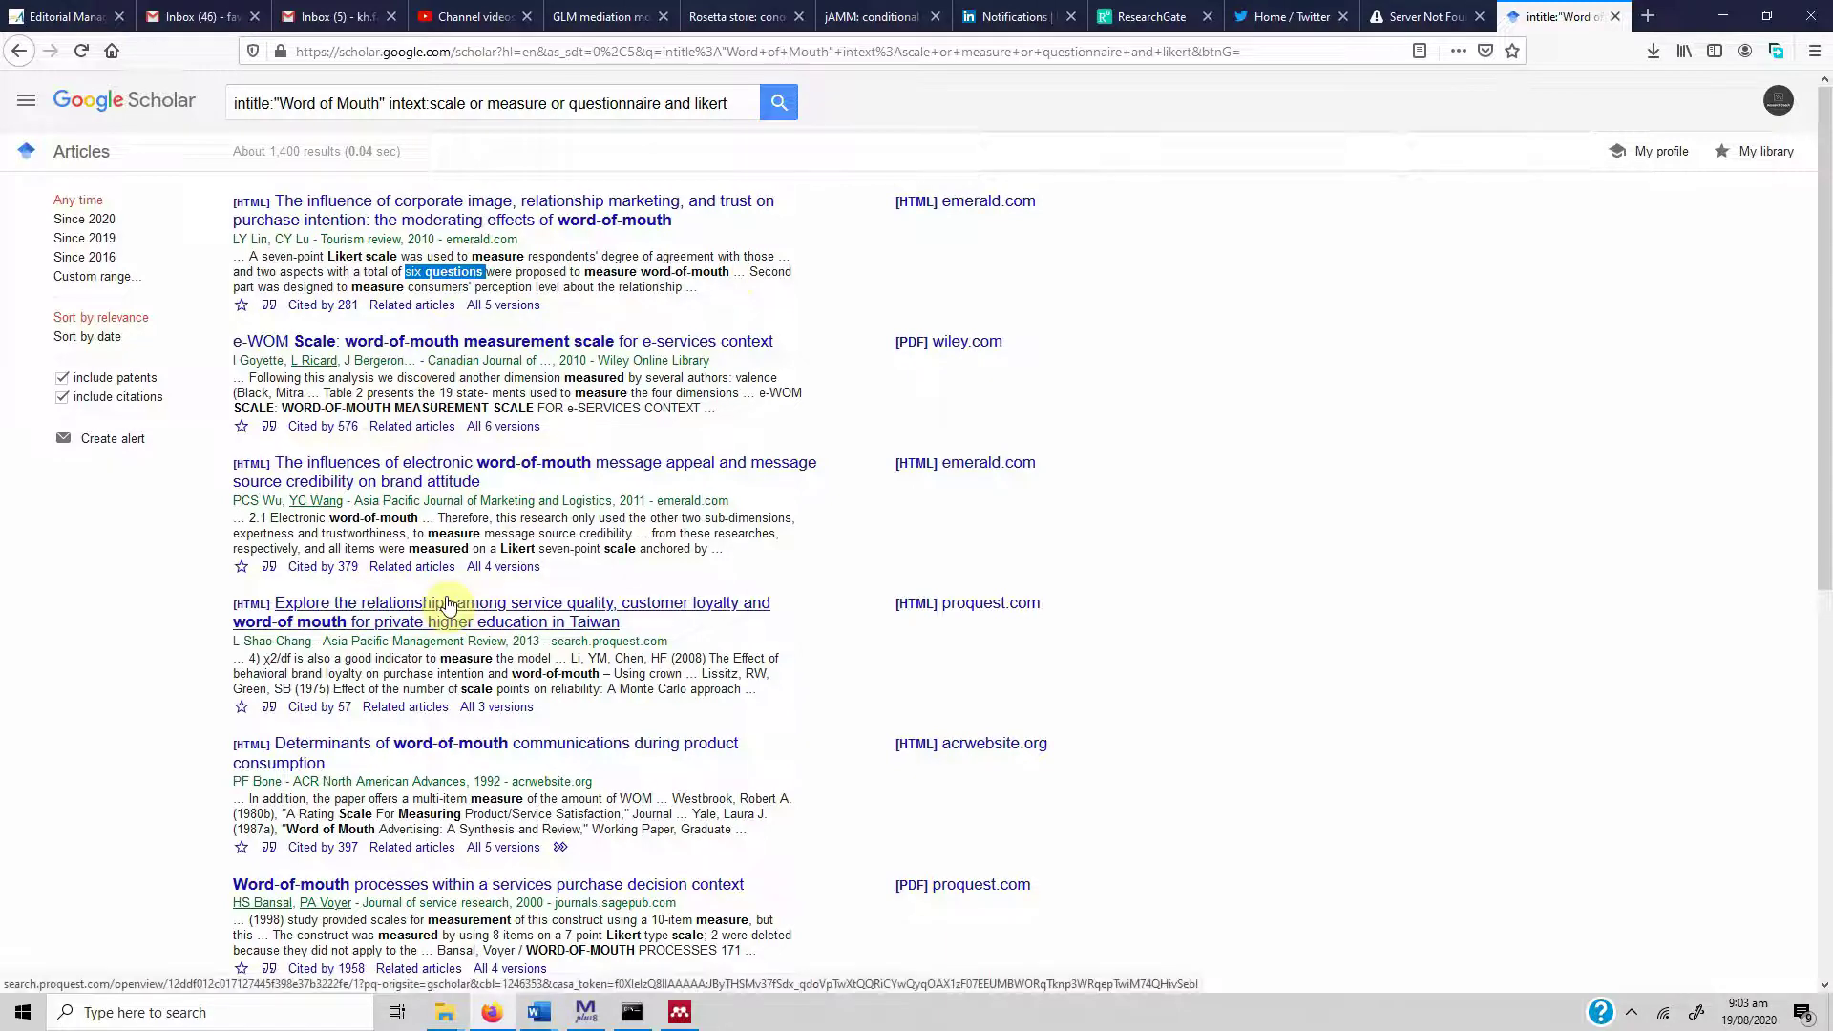
scroll(446, 606, "down", 3)
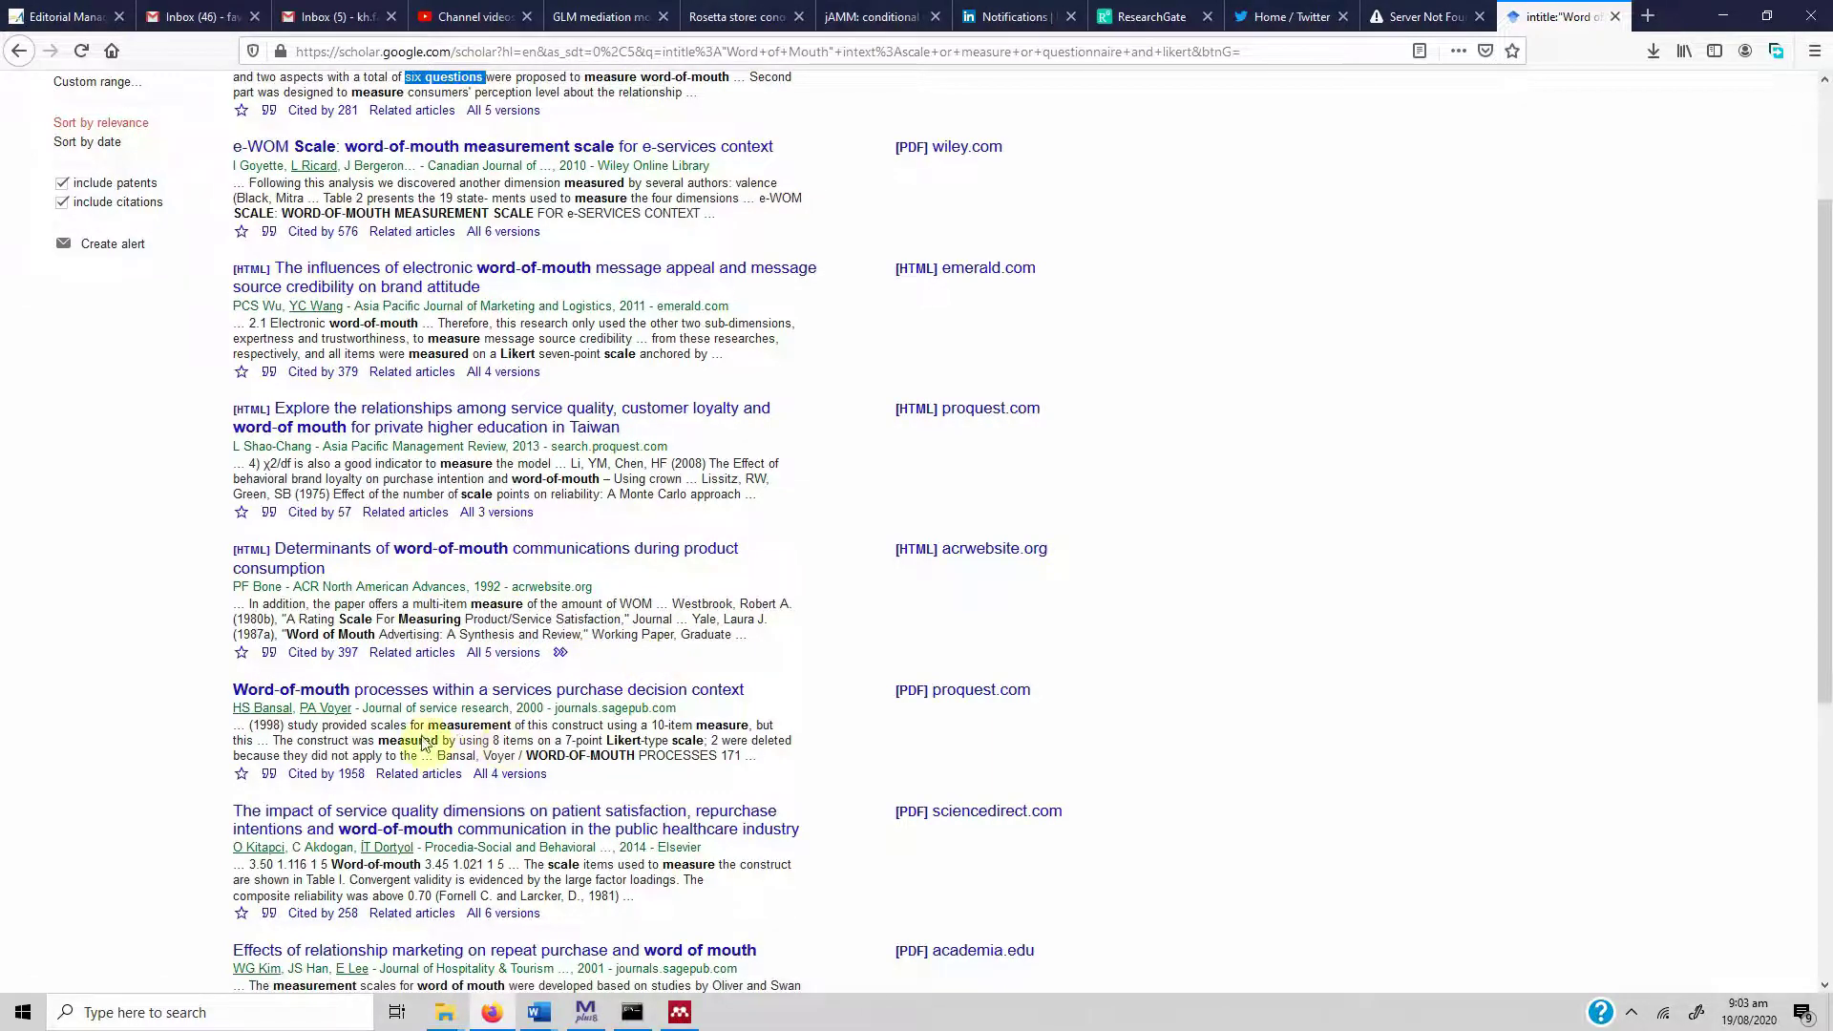
scroll(516, 706, "down", 3)
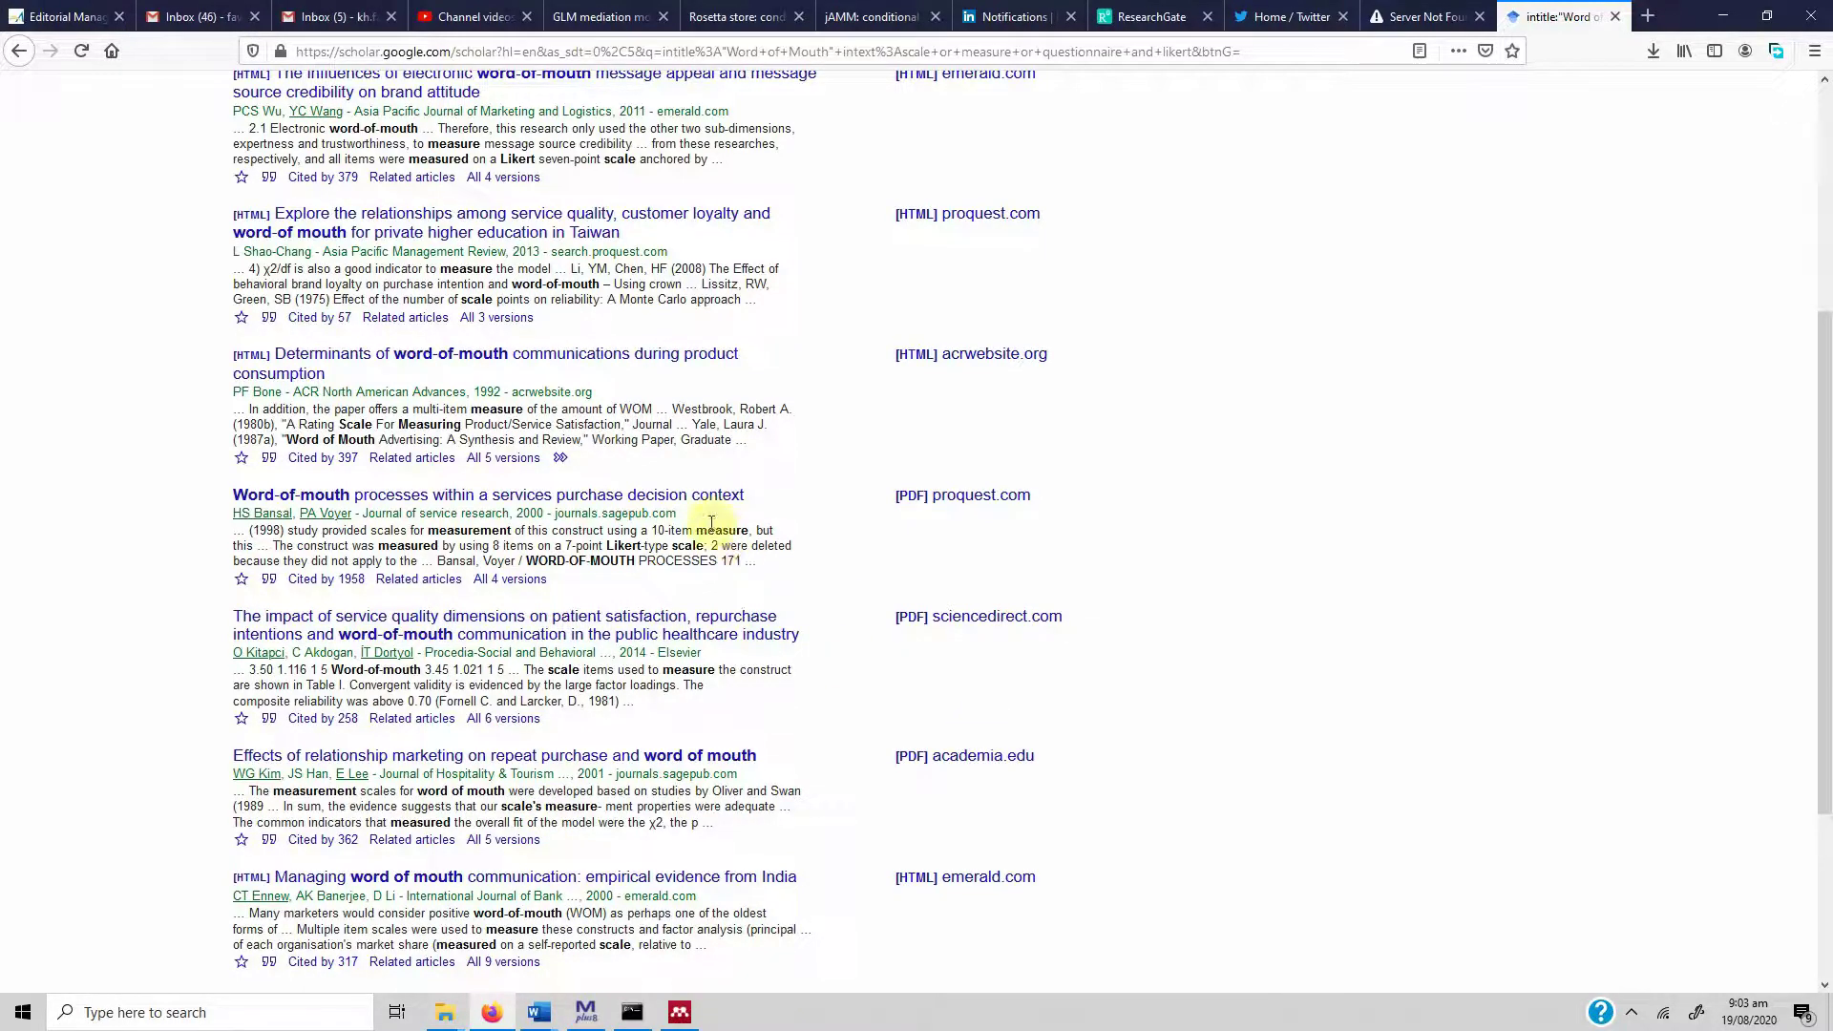
scroll(716, 524, "up", 5)
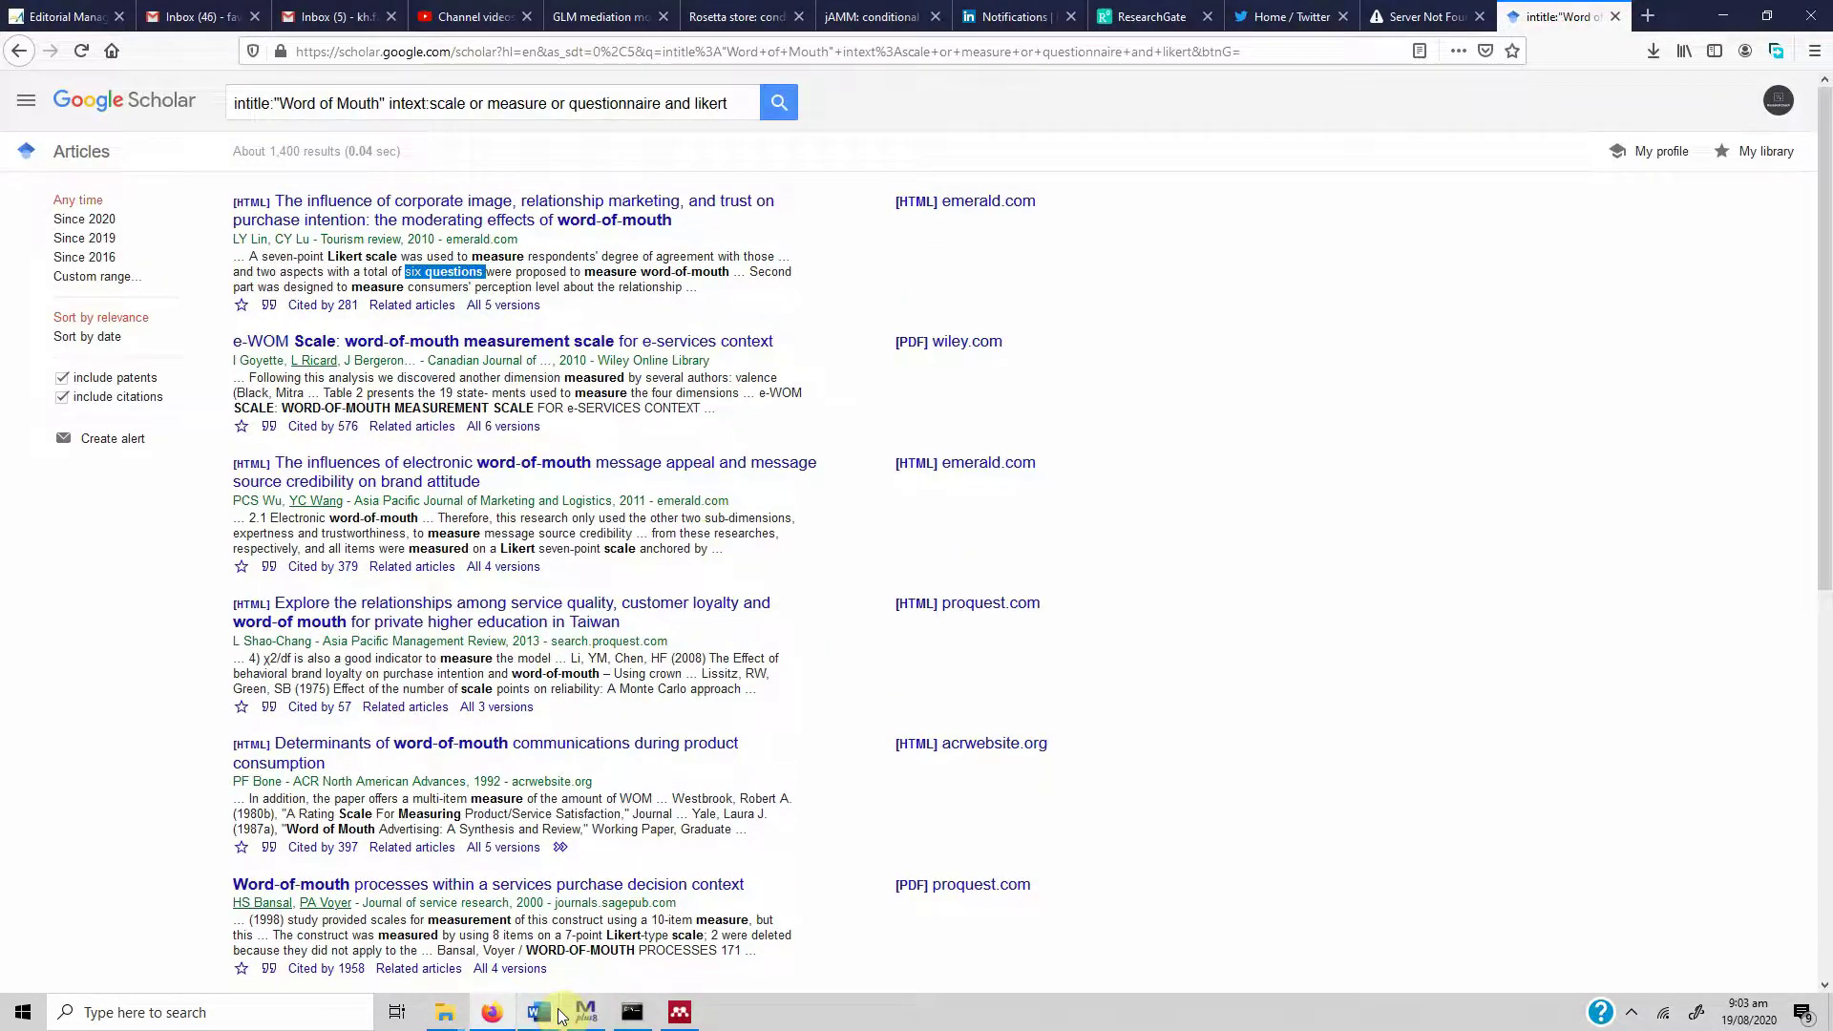
Switch to the Word document and copy the full query combining "Word of Mouth" or "Customer Loyalty" in the title.
mouse_move(539, 1012)
left_click(593, 943)
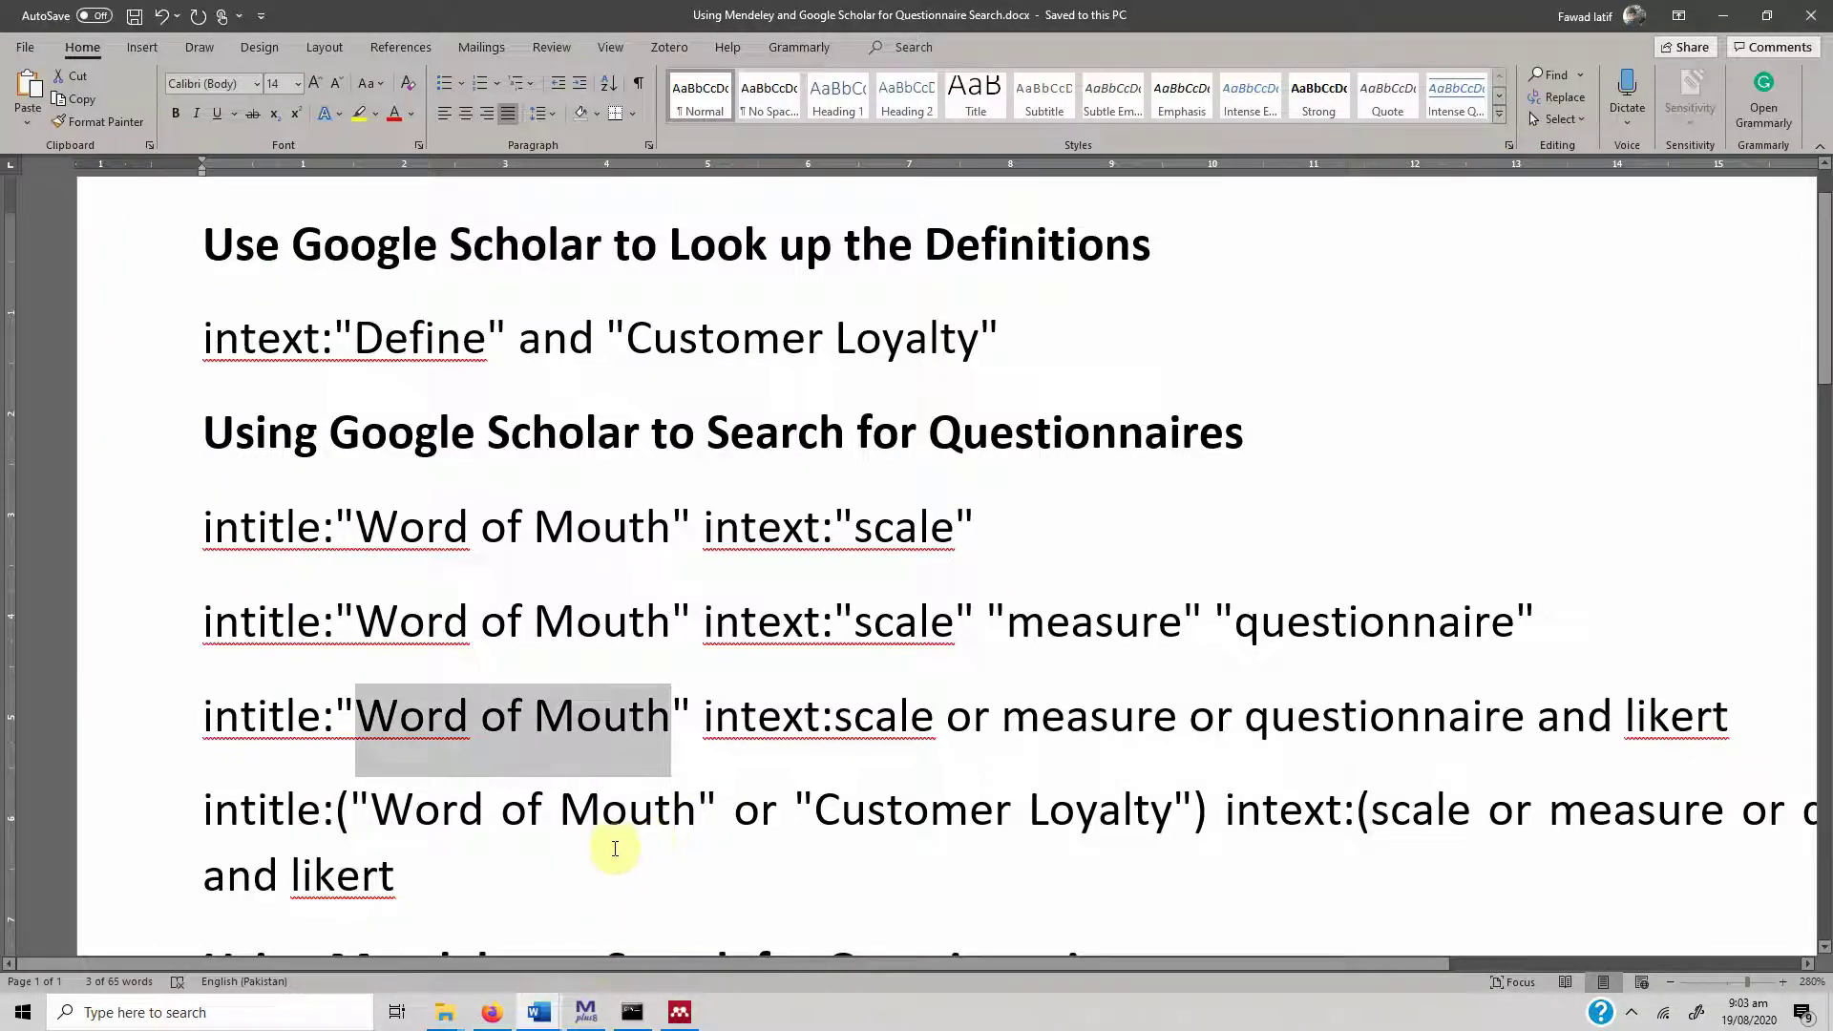
left_click(396, 809)
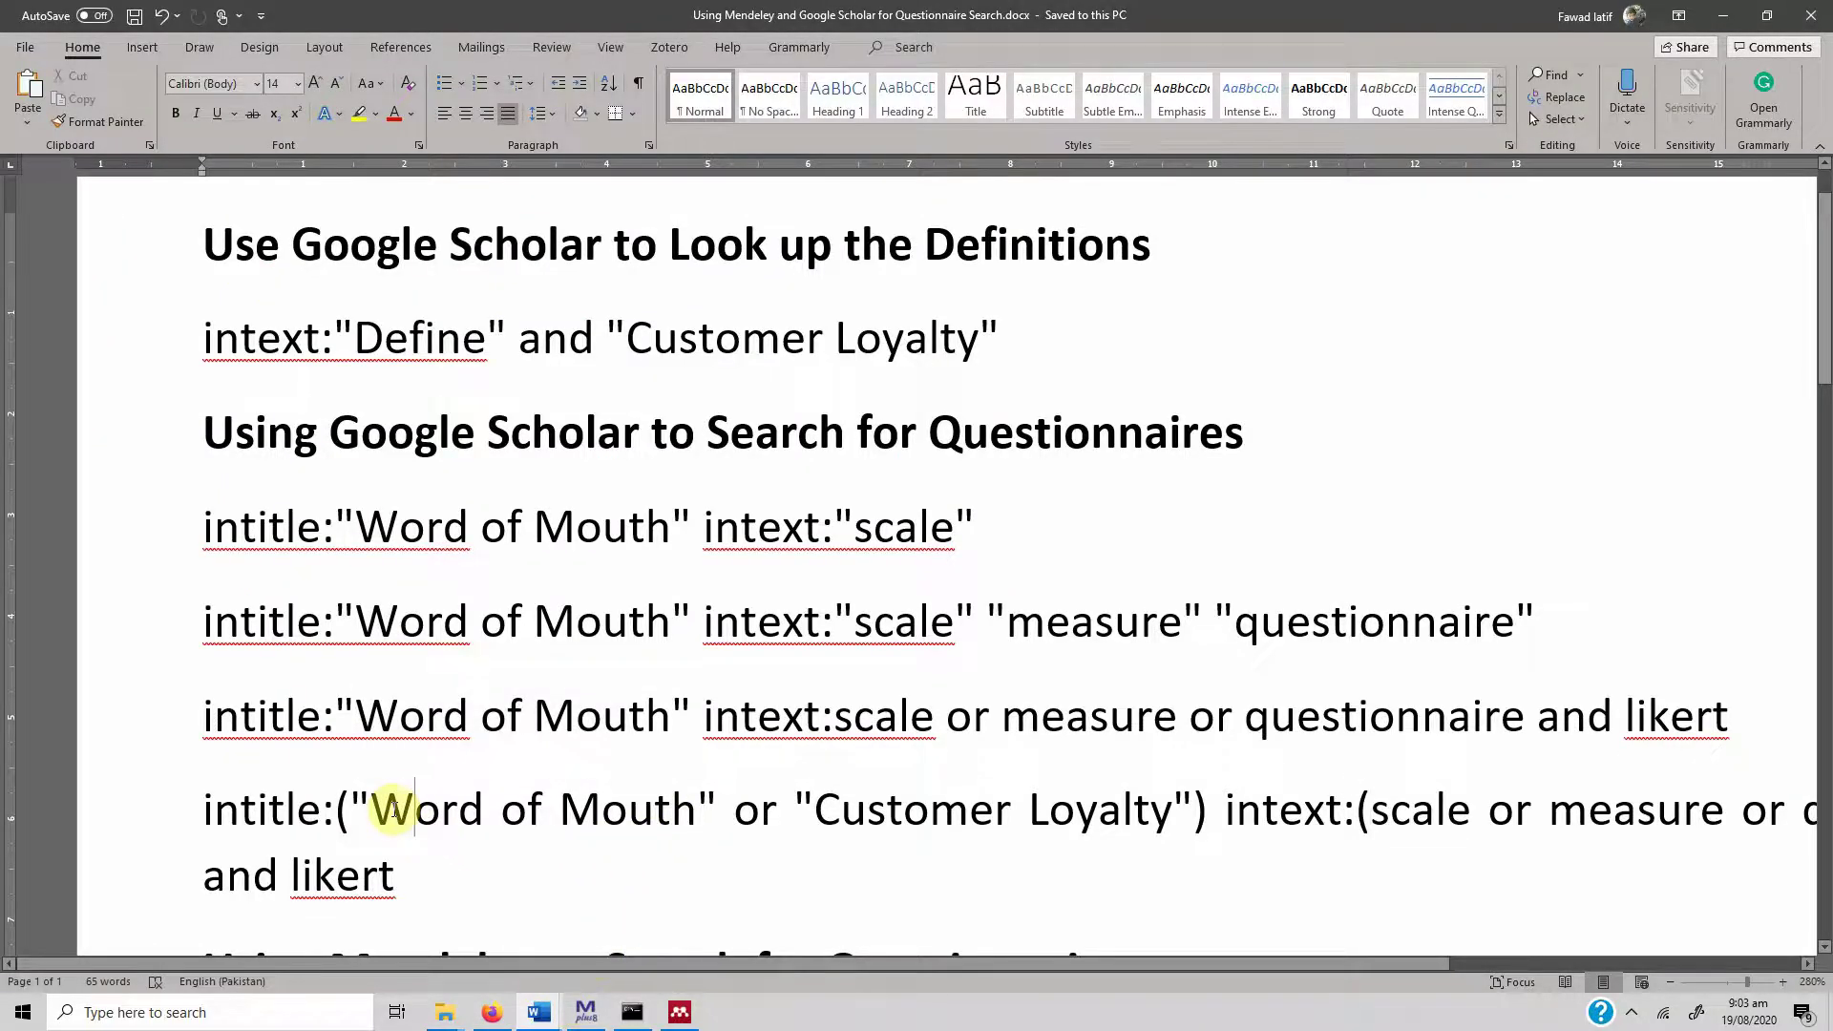
triple_click(394, 810)
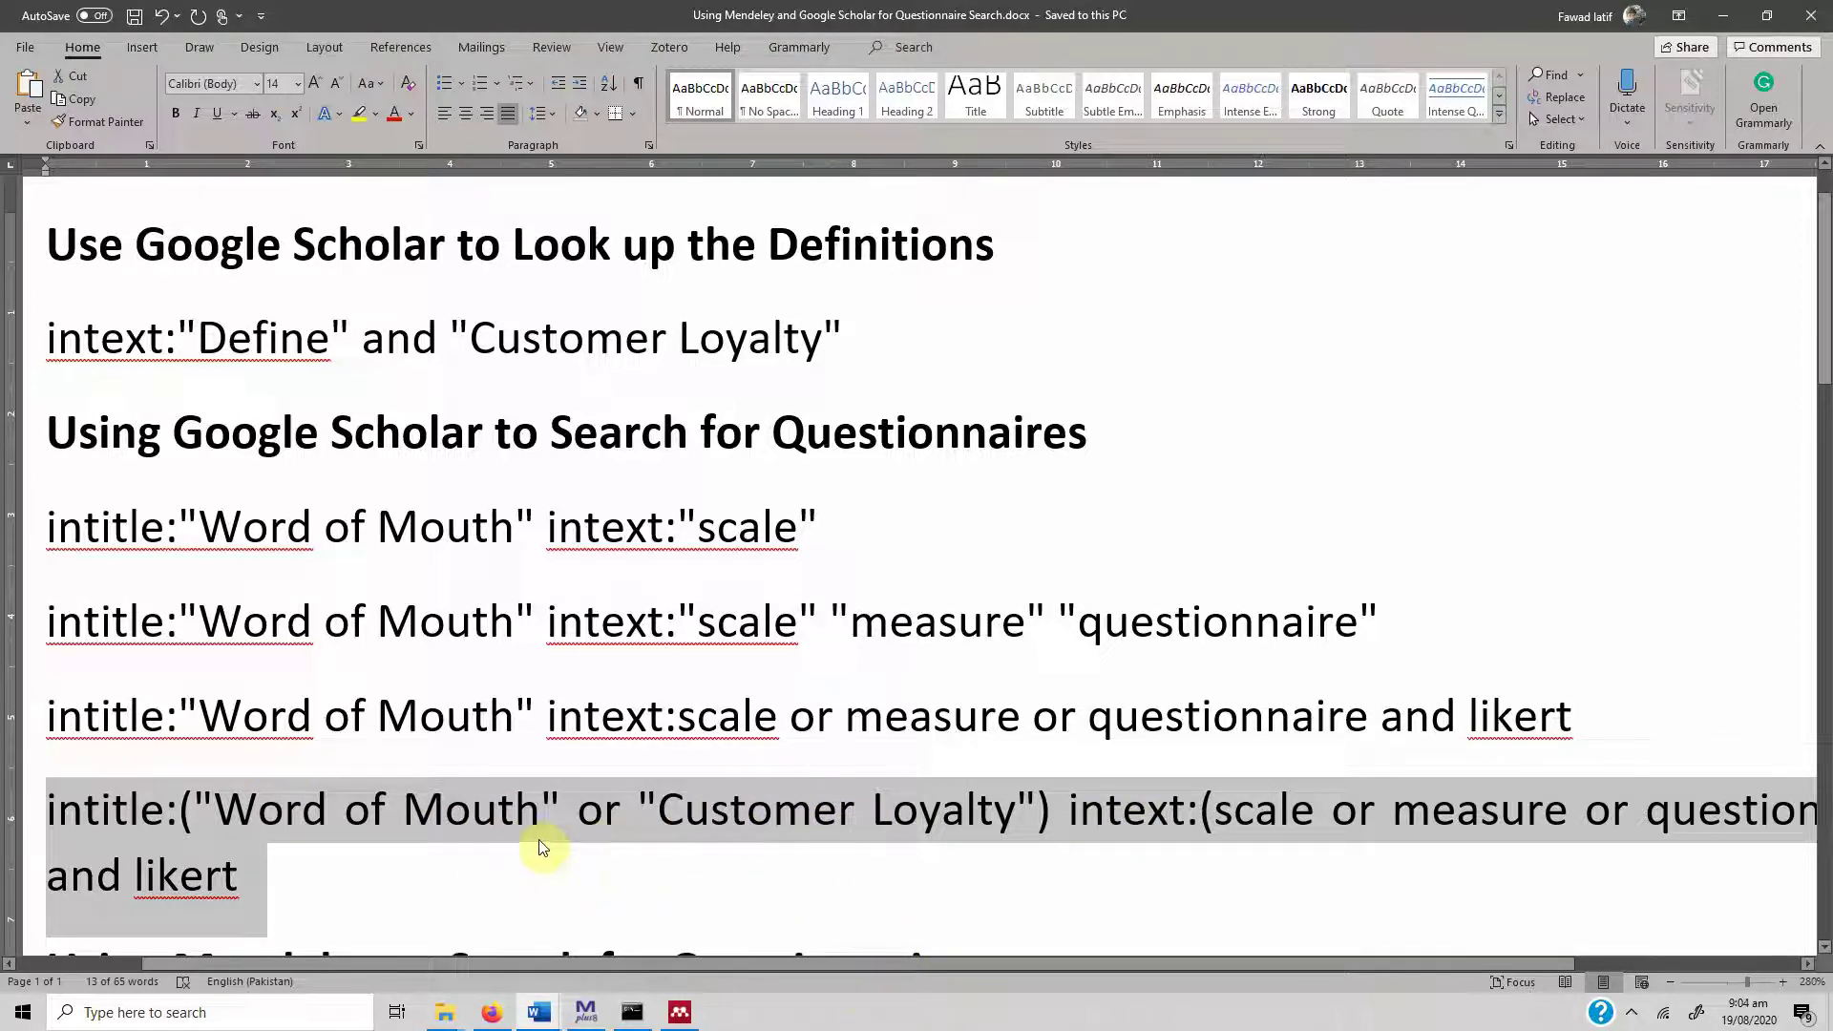
left_click_drag(909, 964, 1113, 964)
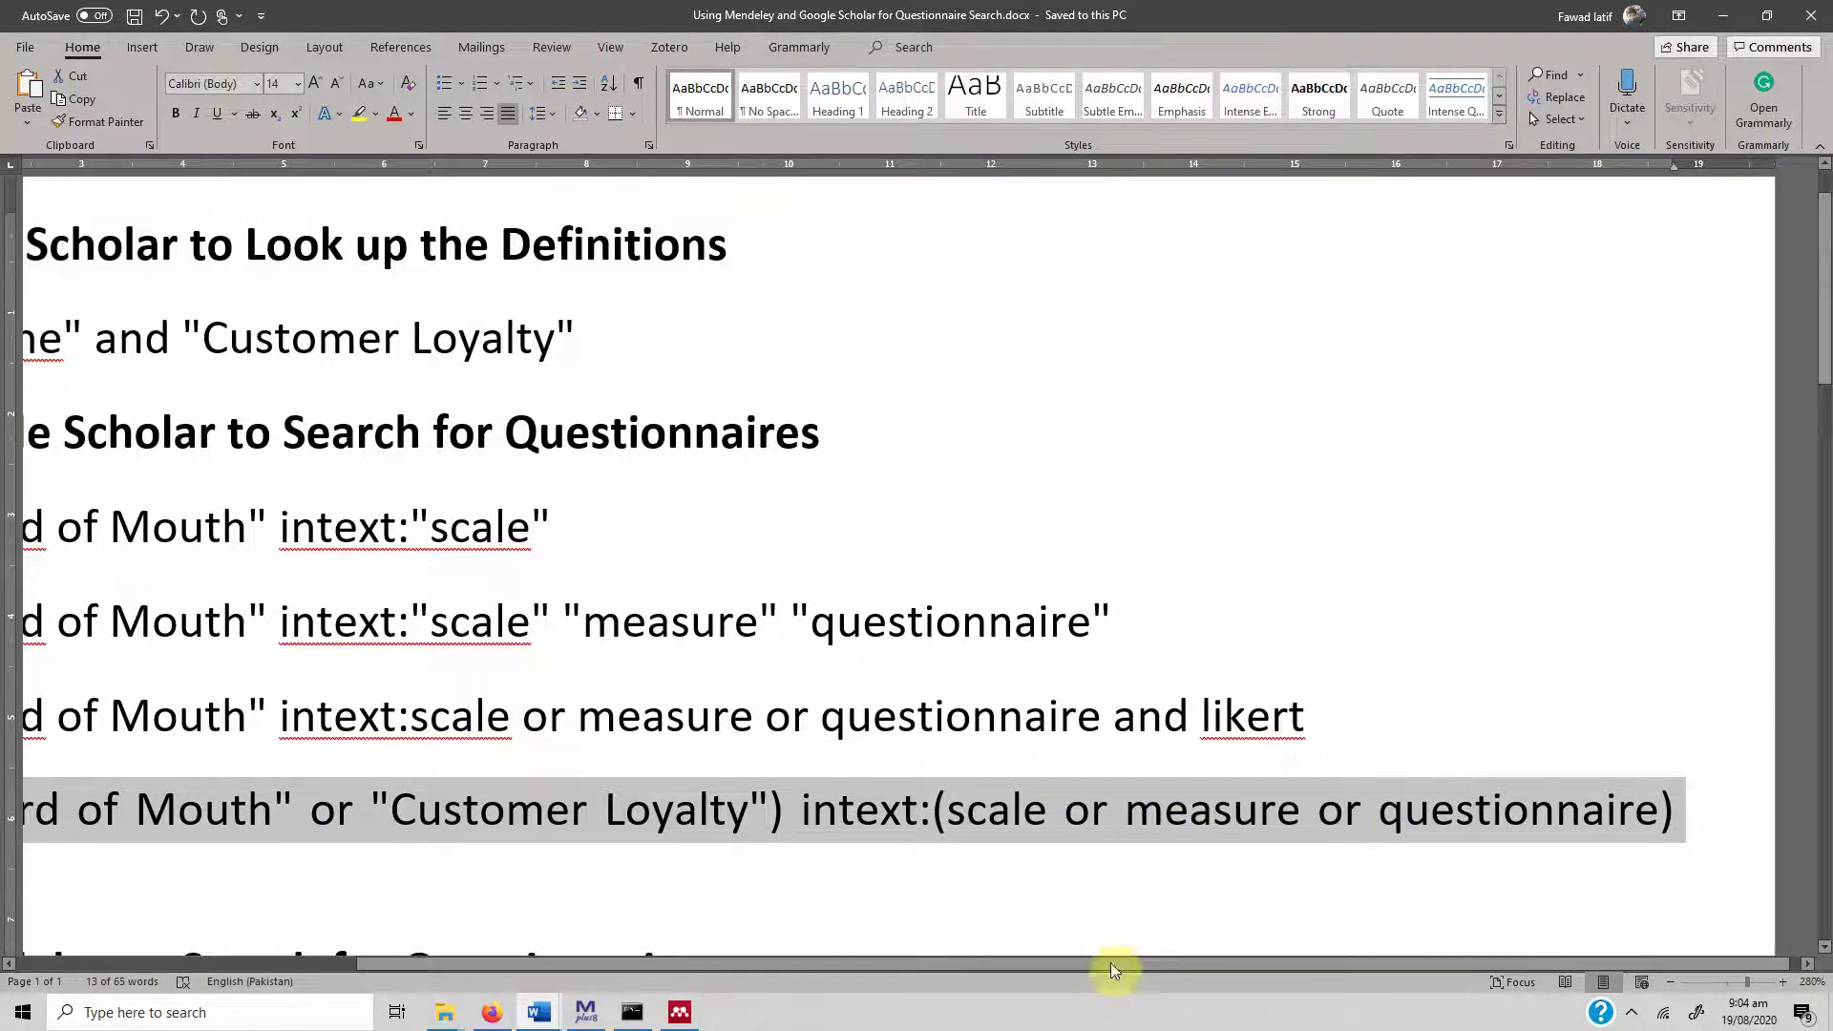
left_click_drag(1103, 966, 396, 884)
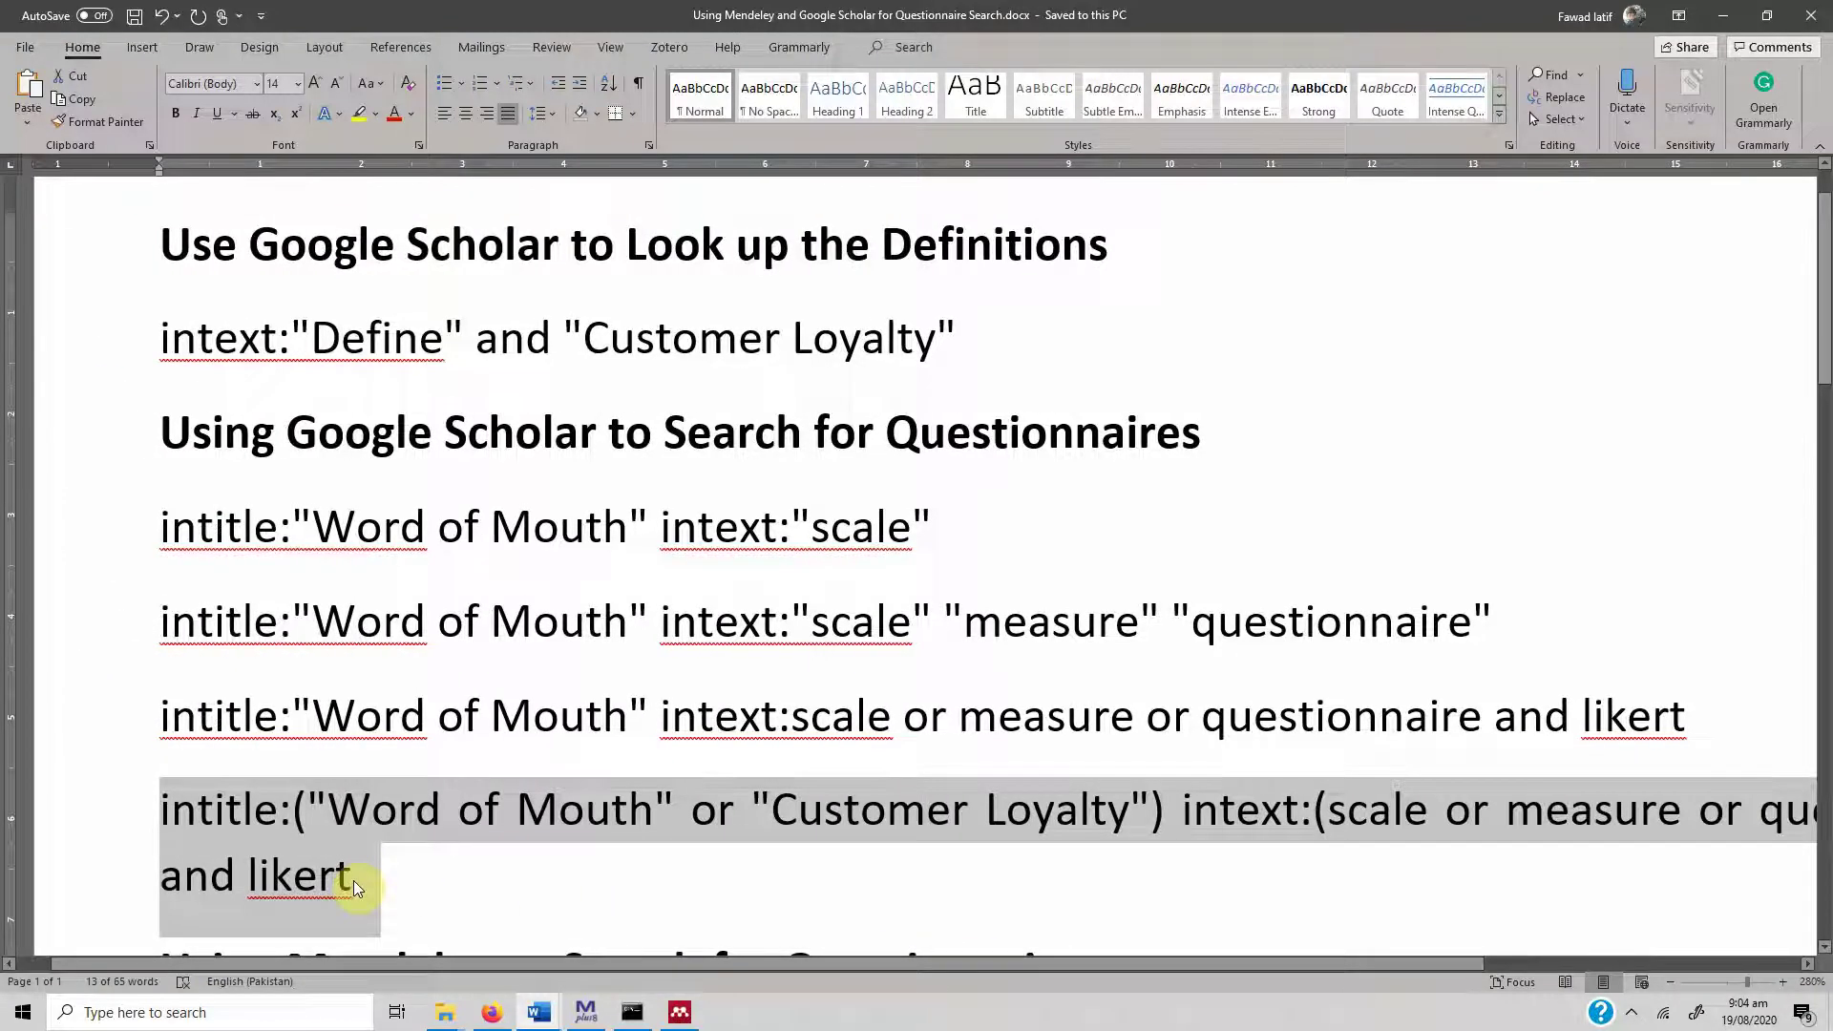
Search Google Scholar for intitle:("Word of Mouth" or "Customer Loyalty") intext:(scale or measure or questionnaire) and likert.
left_click(492, 1012)
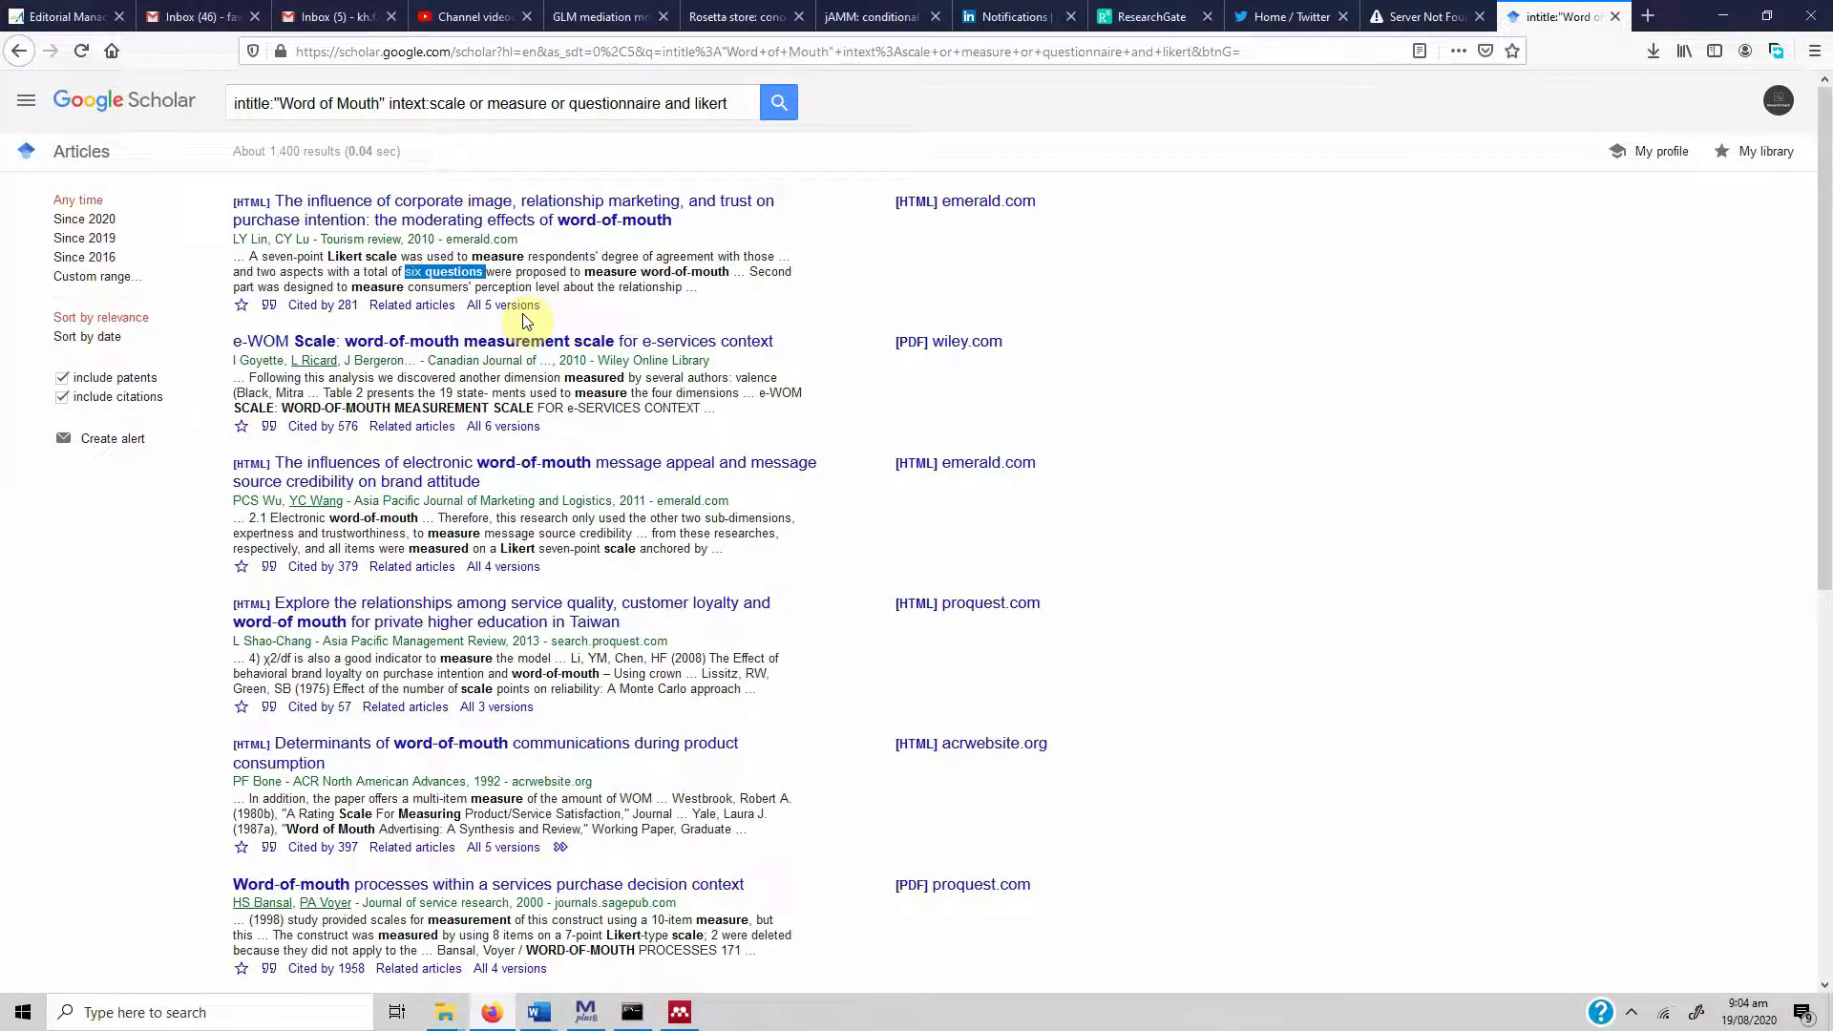
left_click(728, 107)
key("ctrl+a")
key("ctrl+v")
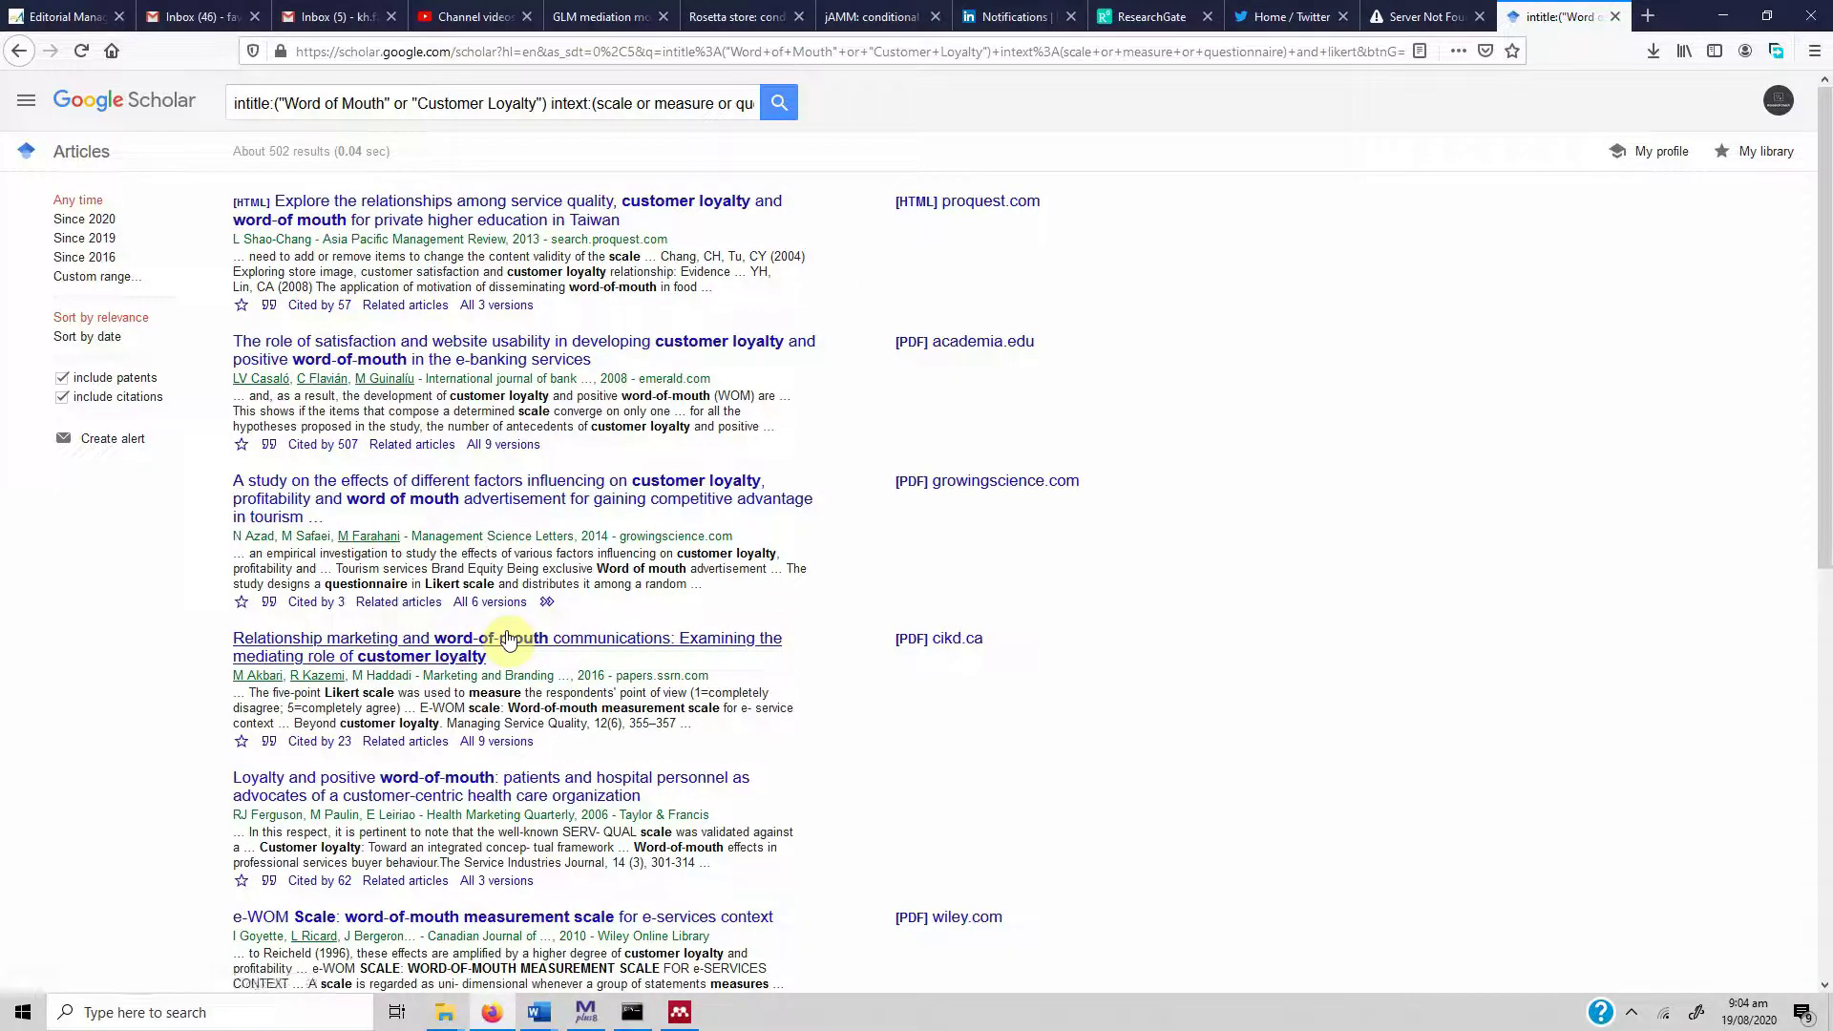
Examine the first page of results for titles covering both word of mouth and customer loyalty, with scales in their snippets.
scroll(487, 644, "down", 4)
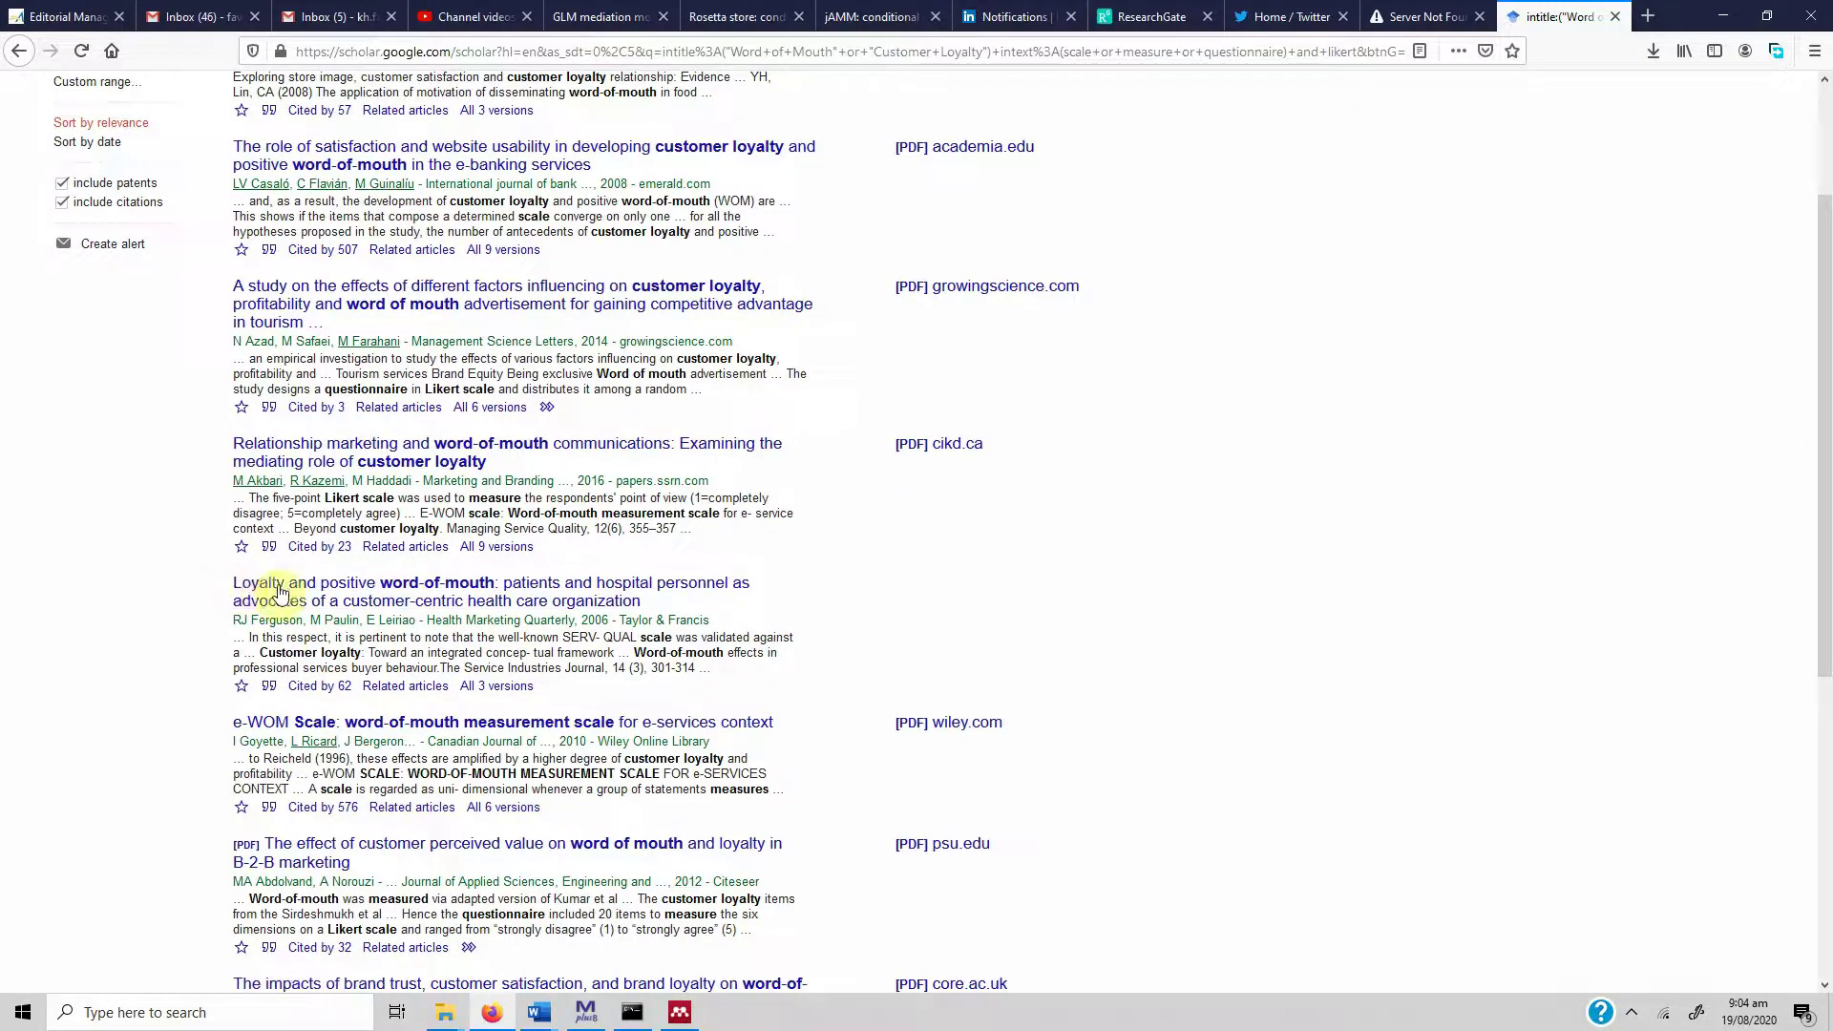
left_click_drag(258, 588, 360, 587)
left_click(204, 592)
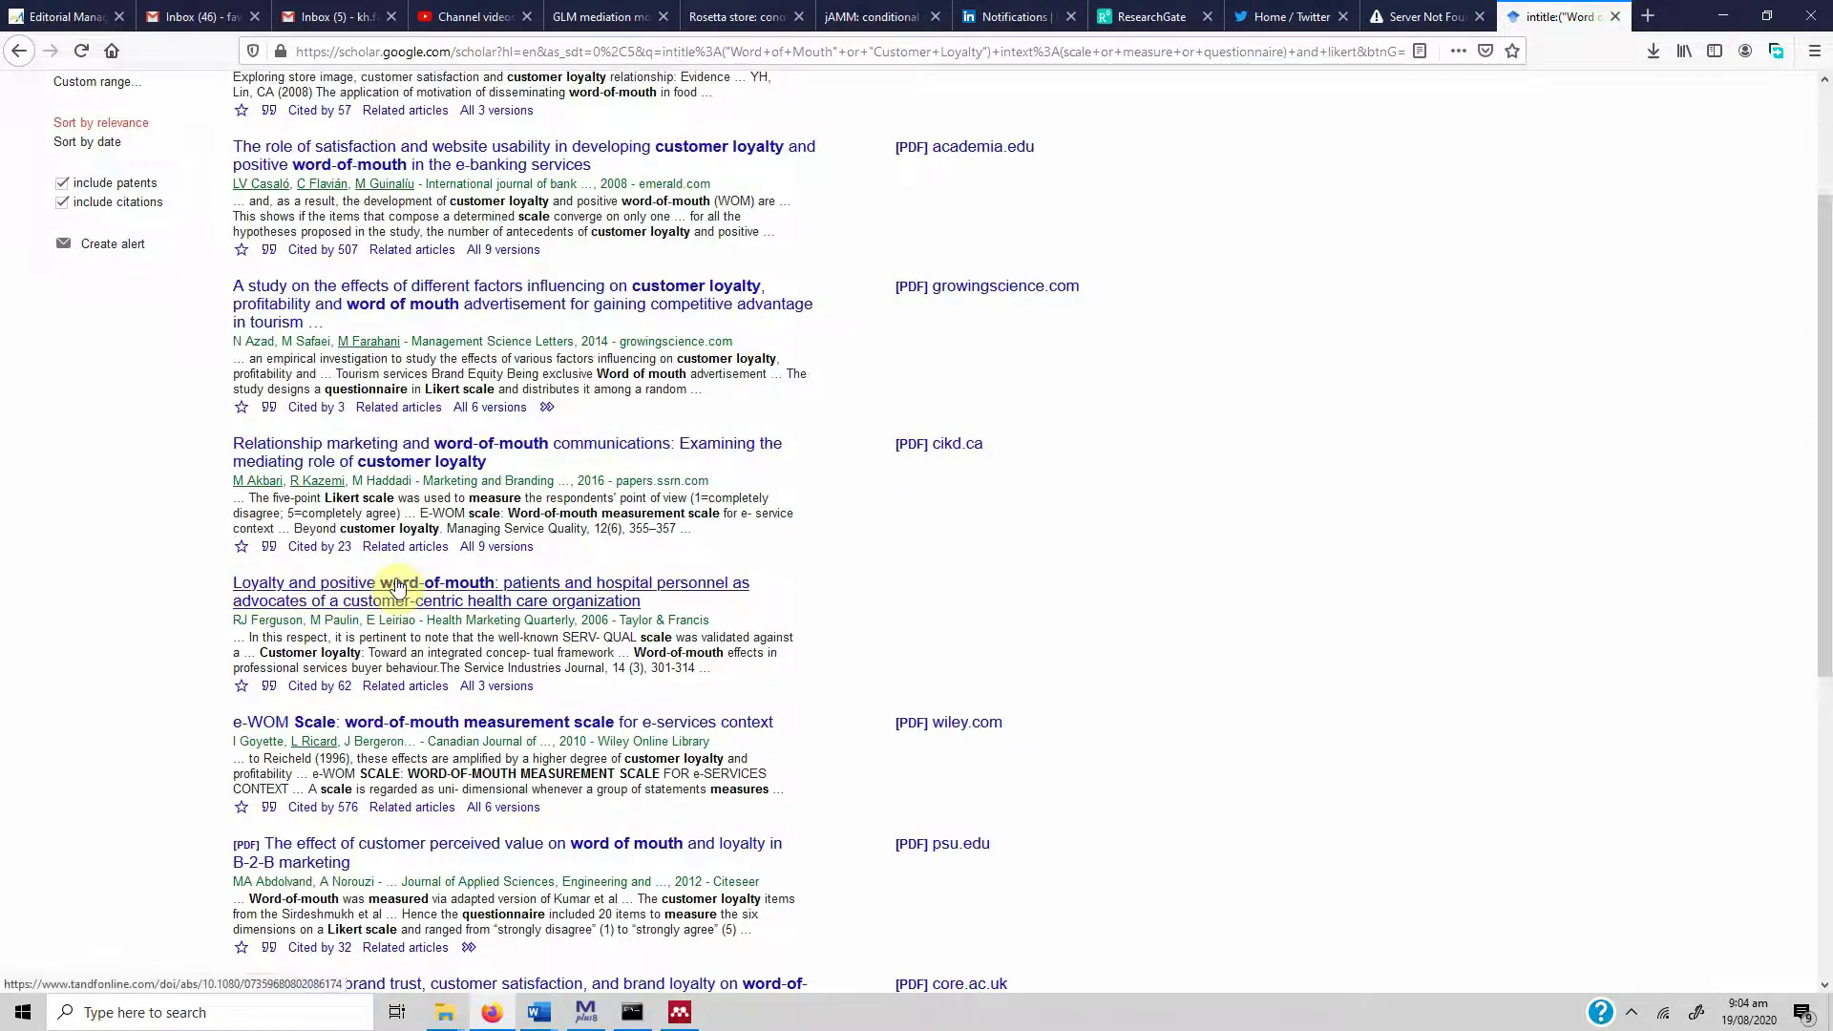
scroll(399, 589, "down", 5)
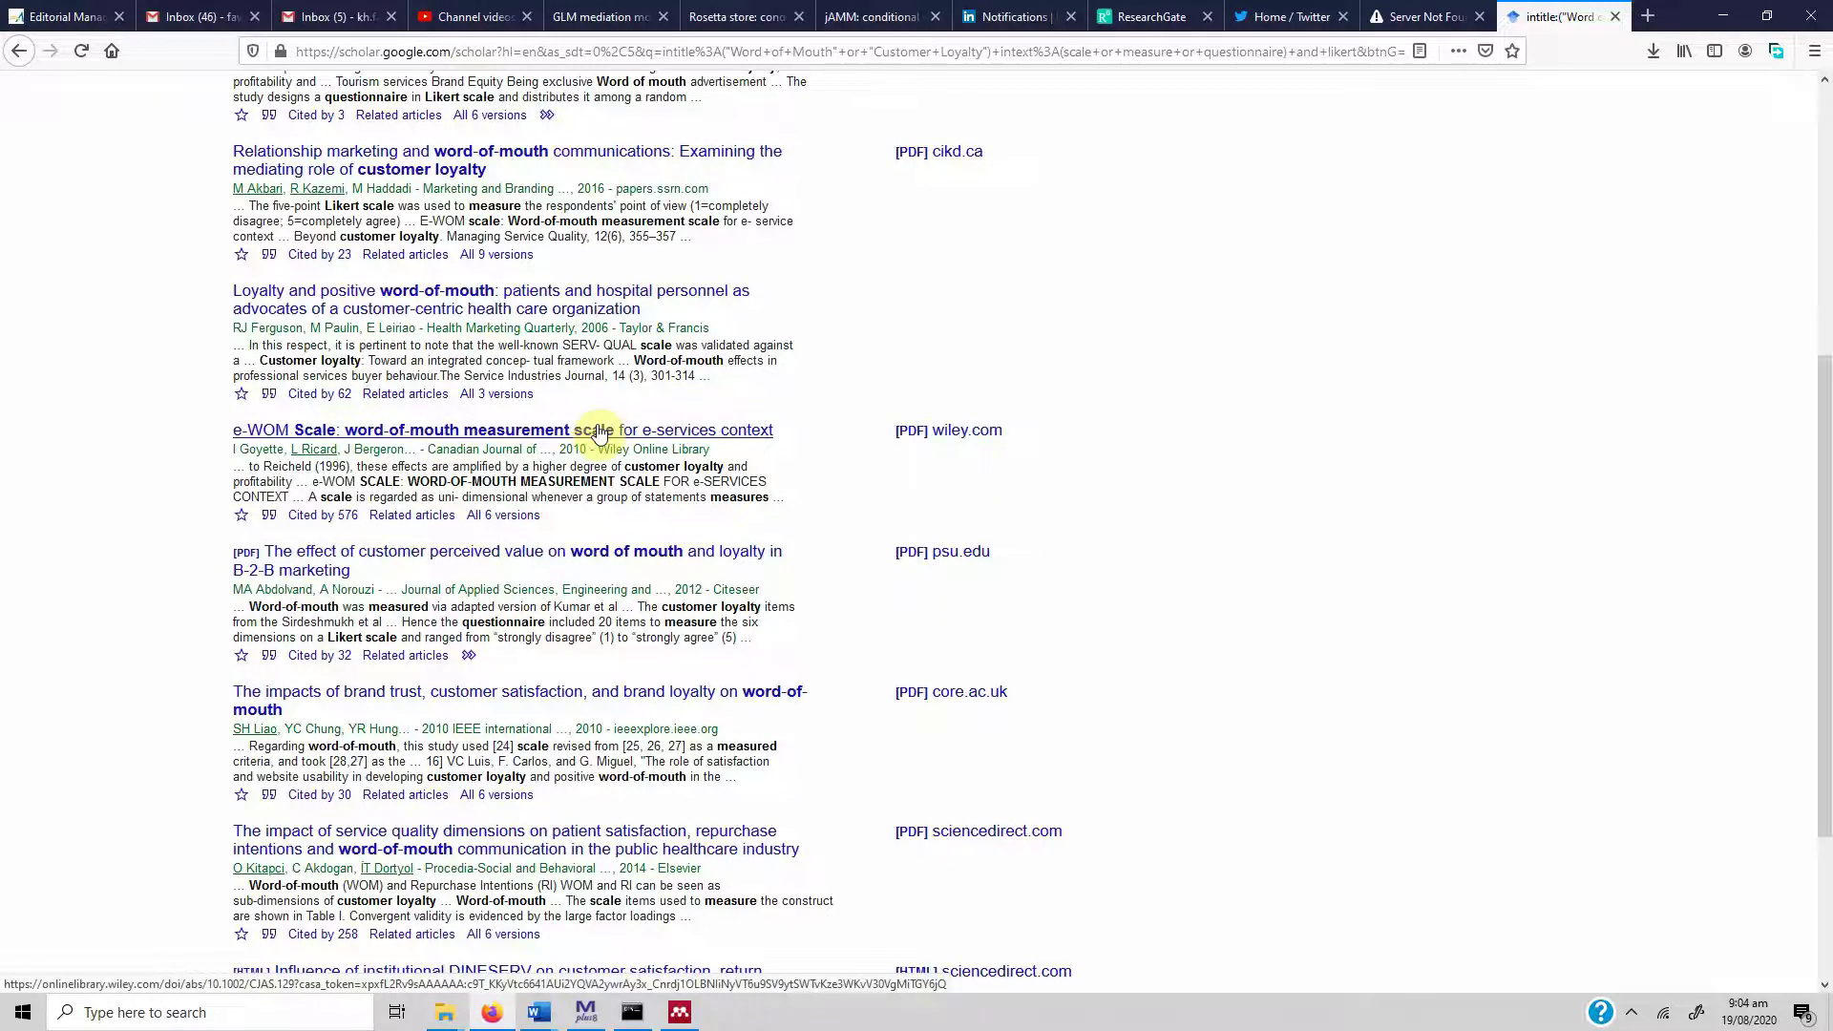
scroll(544, 463, "down", 2)
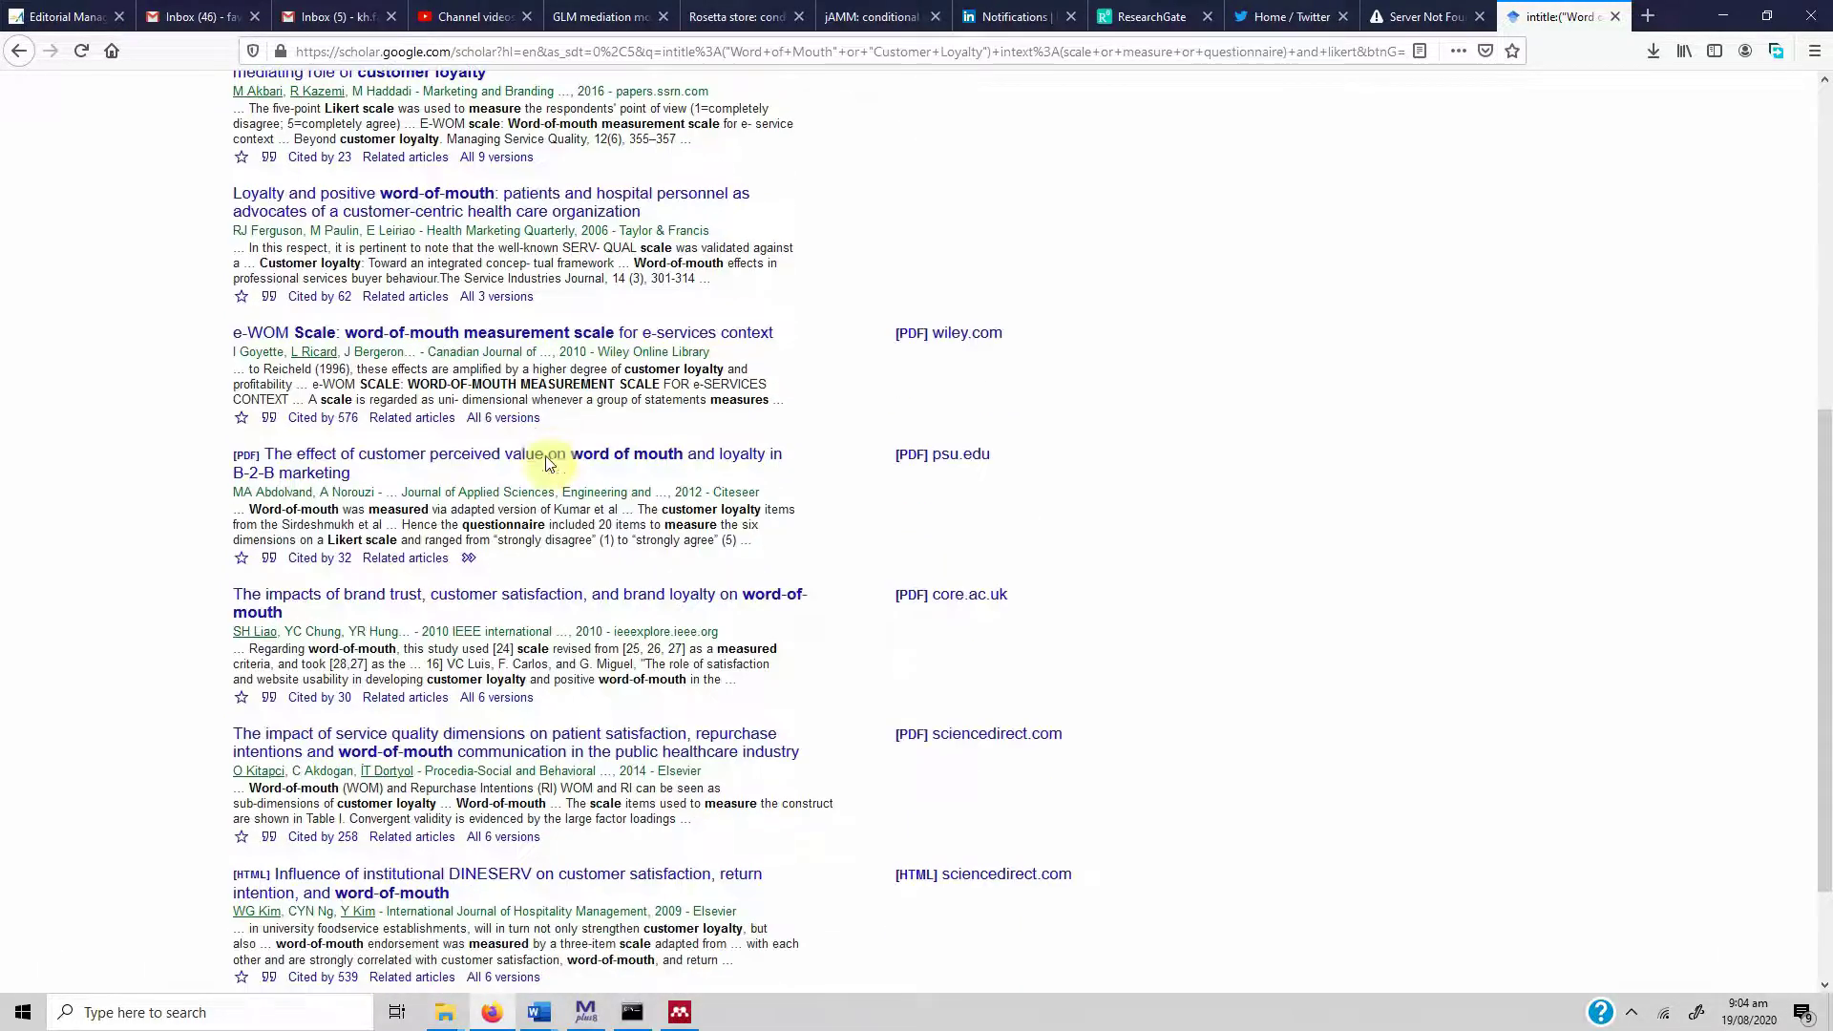
scroll(637, 459, "down", 3)
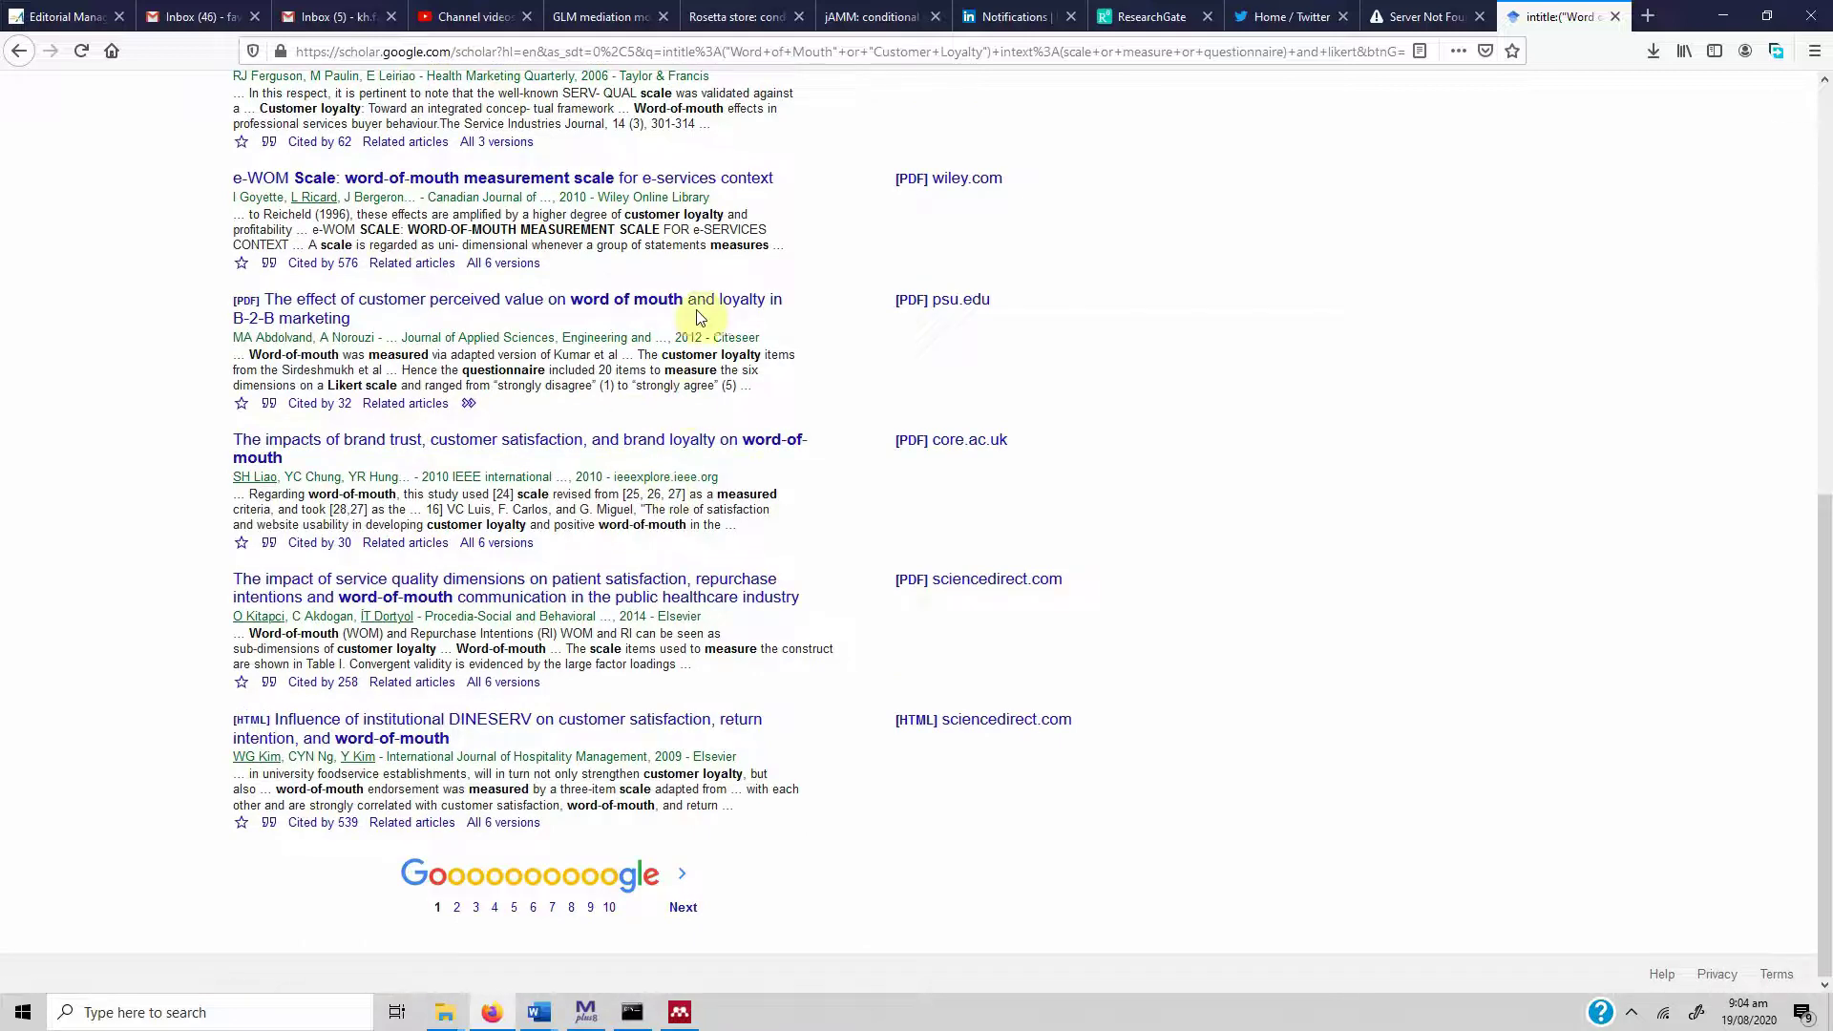
scroll(630, 236, "up", 2)
scroll(629, 236, "up", 12)
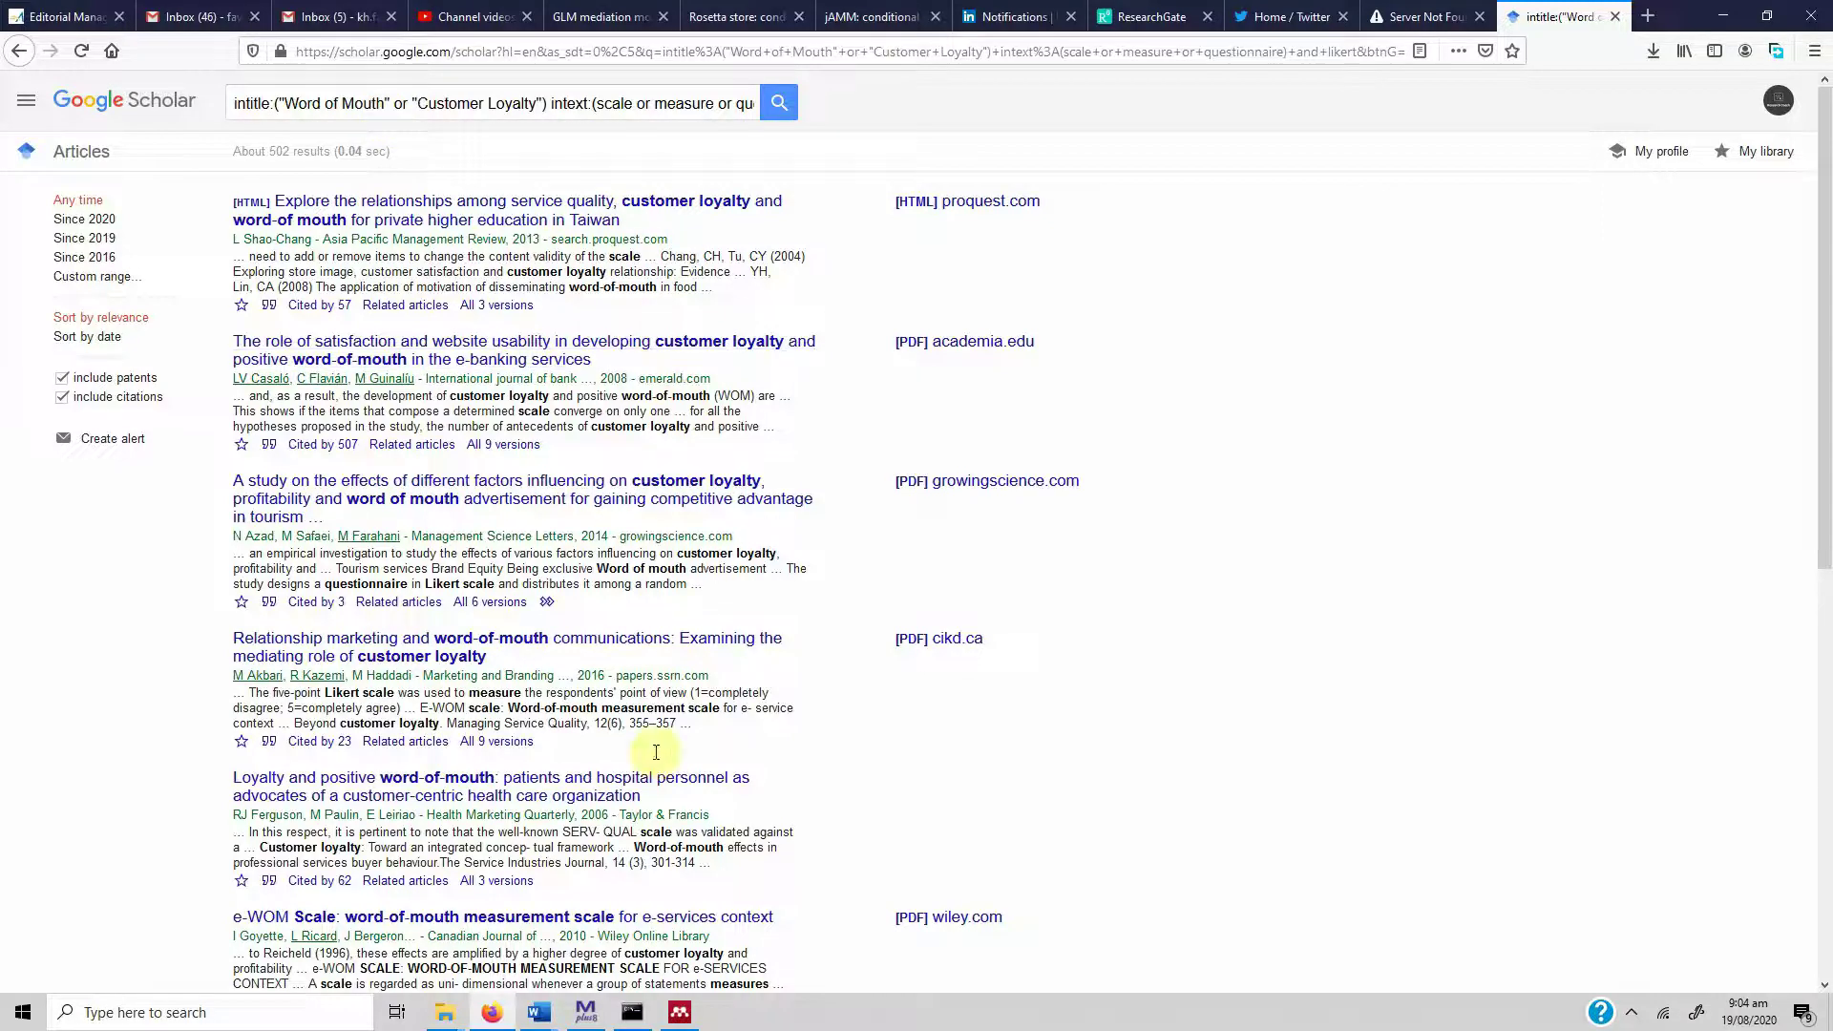
Return to the Word document and reduce its zoom to 250% to fit the full width of the queries.
mouse_move(538, 1010)
left_click(603, 953)
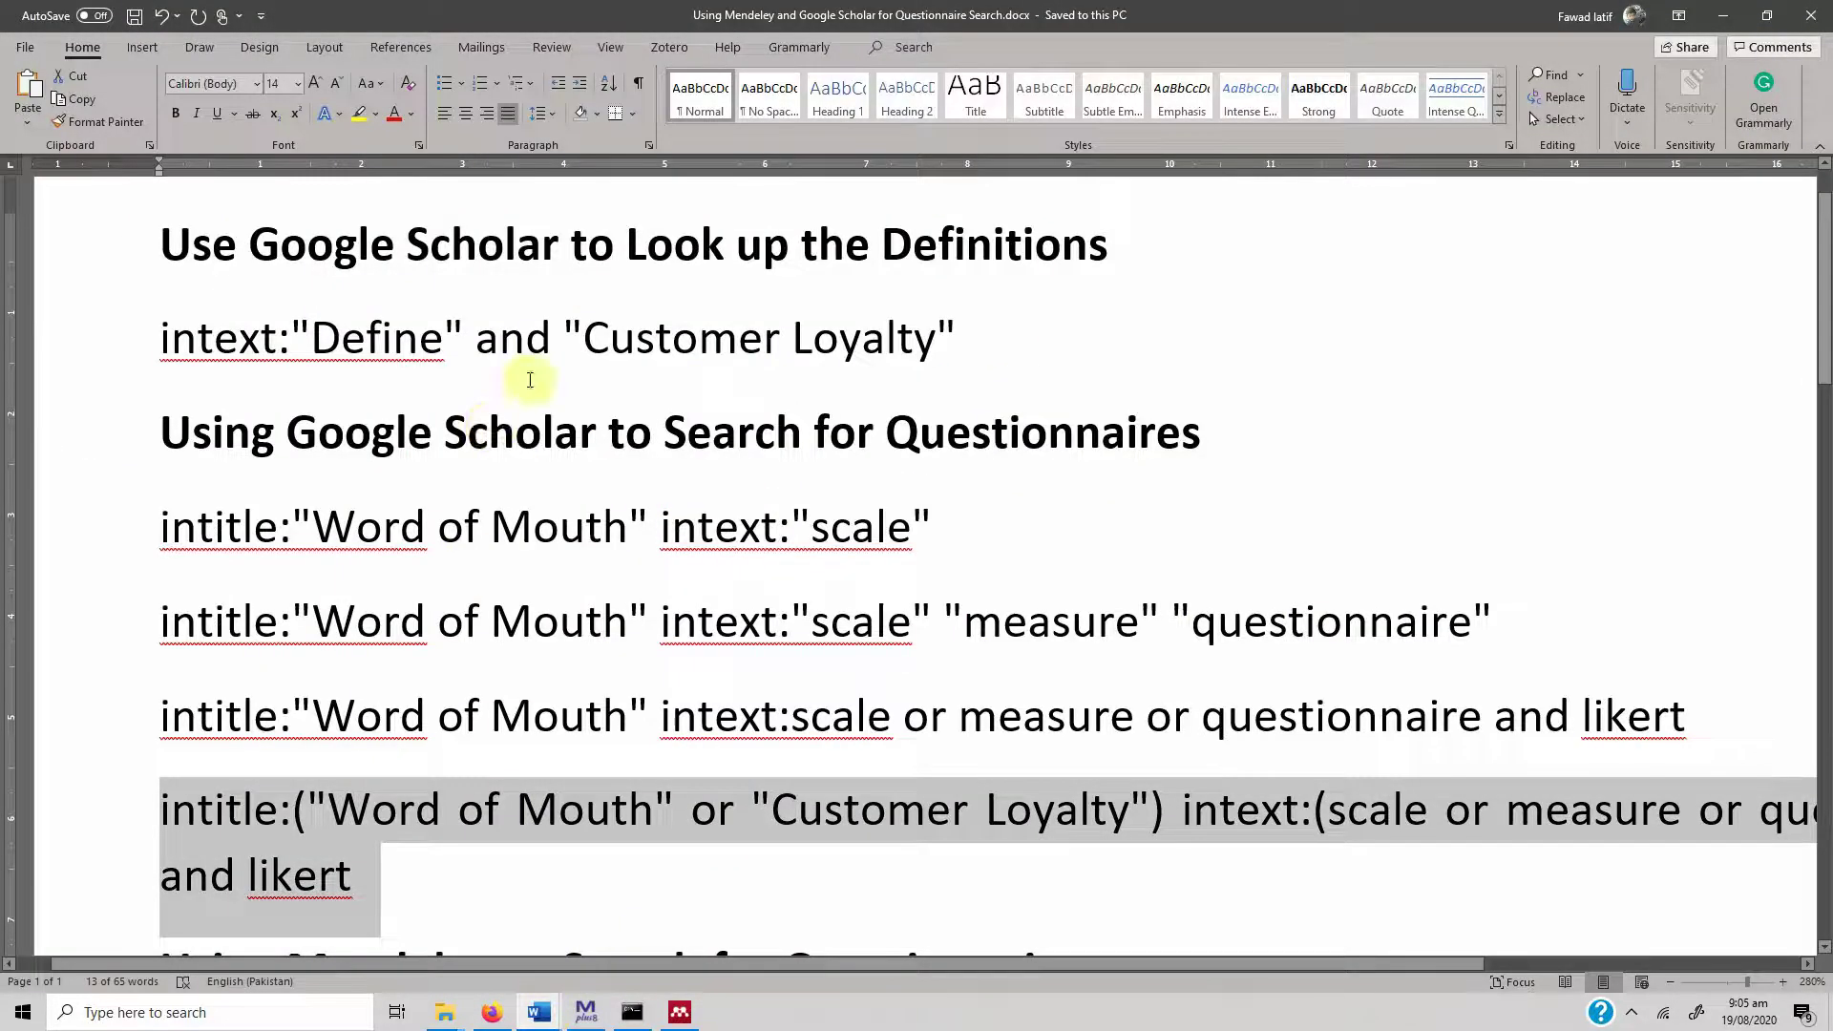
left_click(502, 873)
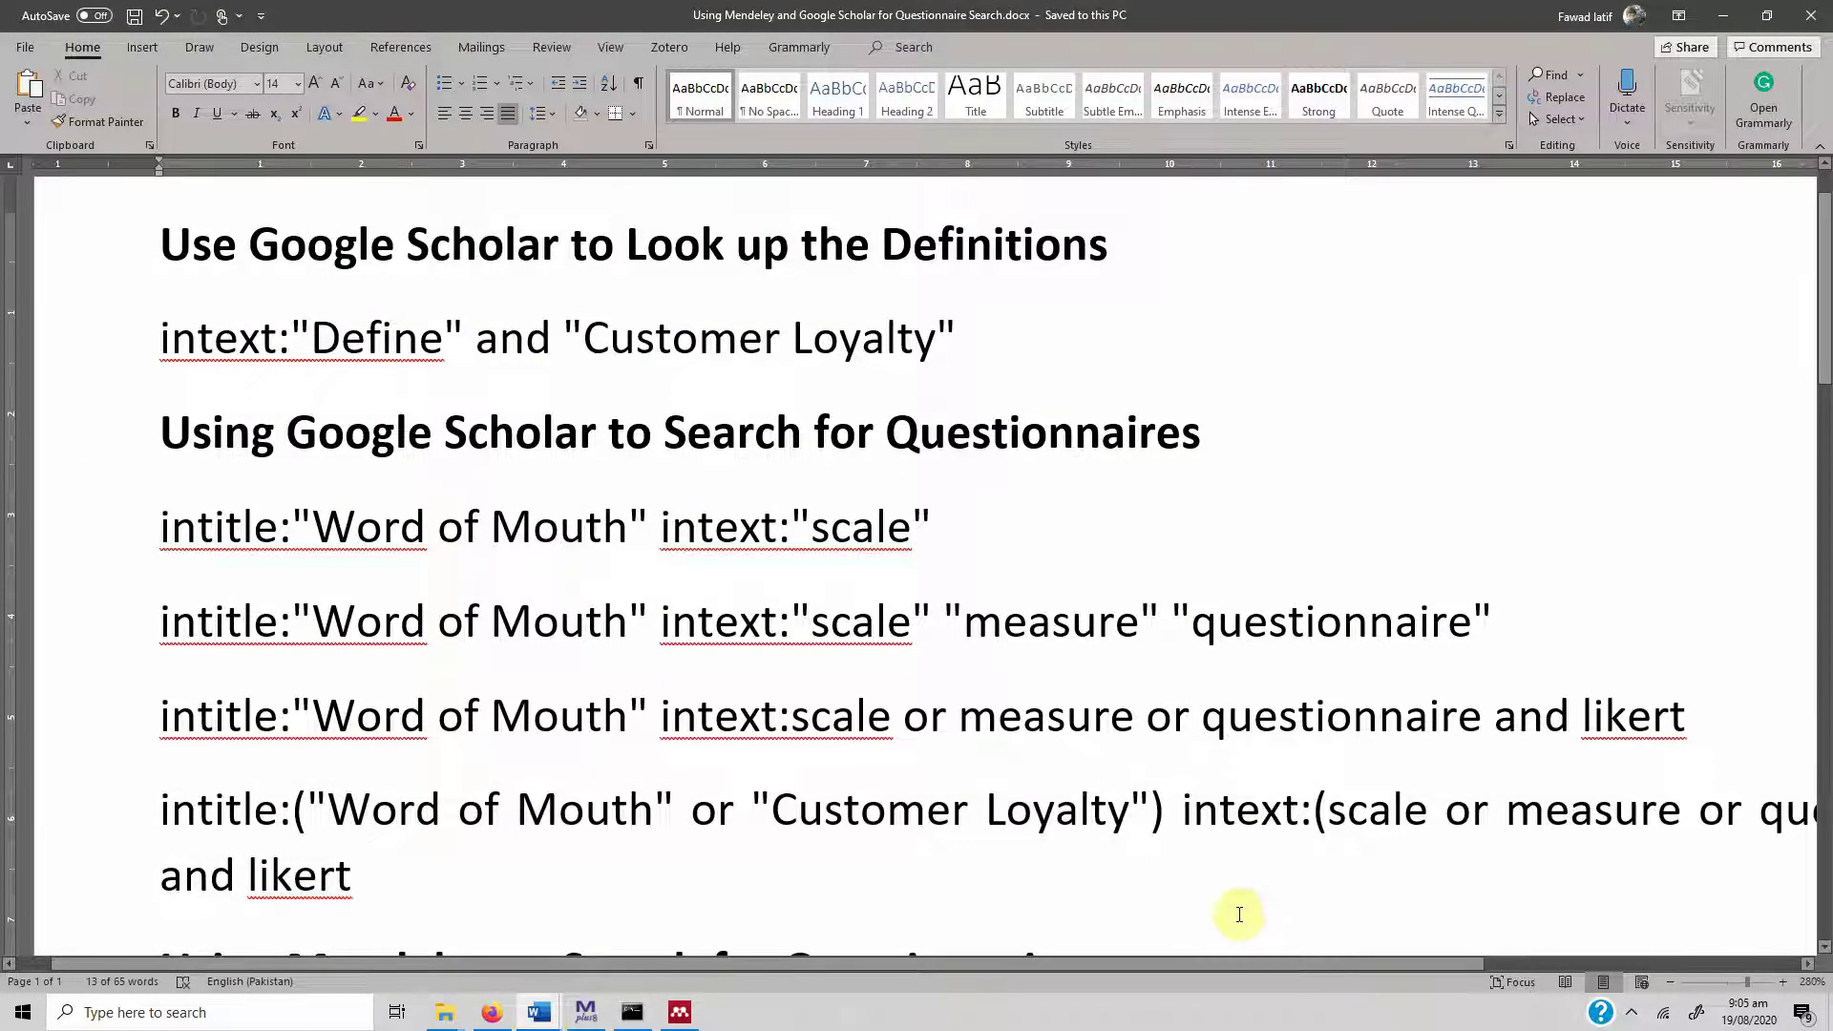
left_click_drag(1229, 966, 1316, 970)
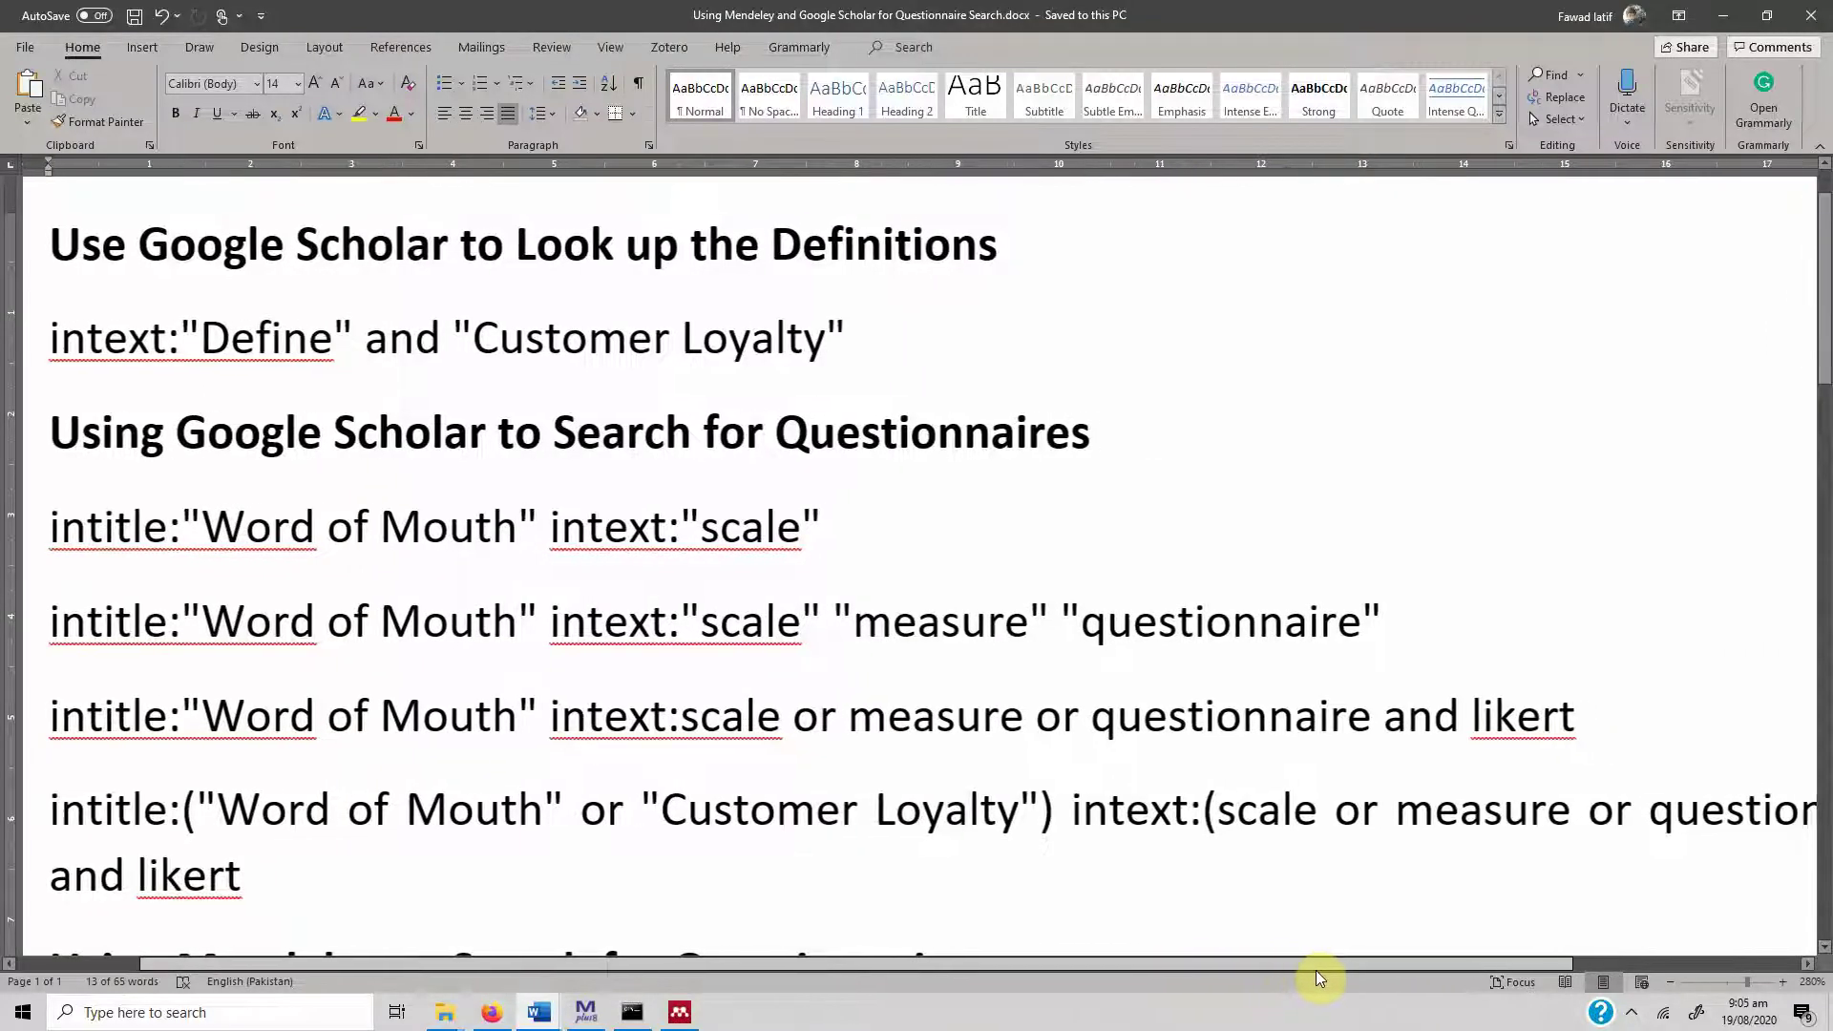
left_click(1670, 983)
left_click(1669, 983)
left_click(1670, 983)
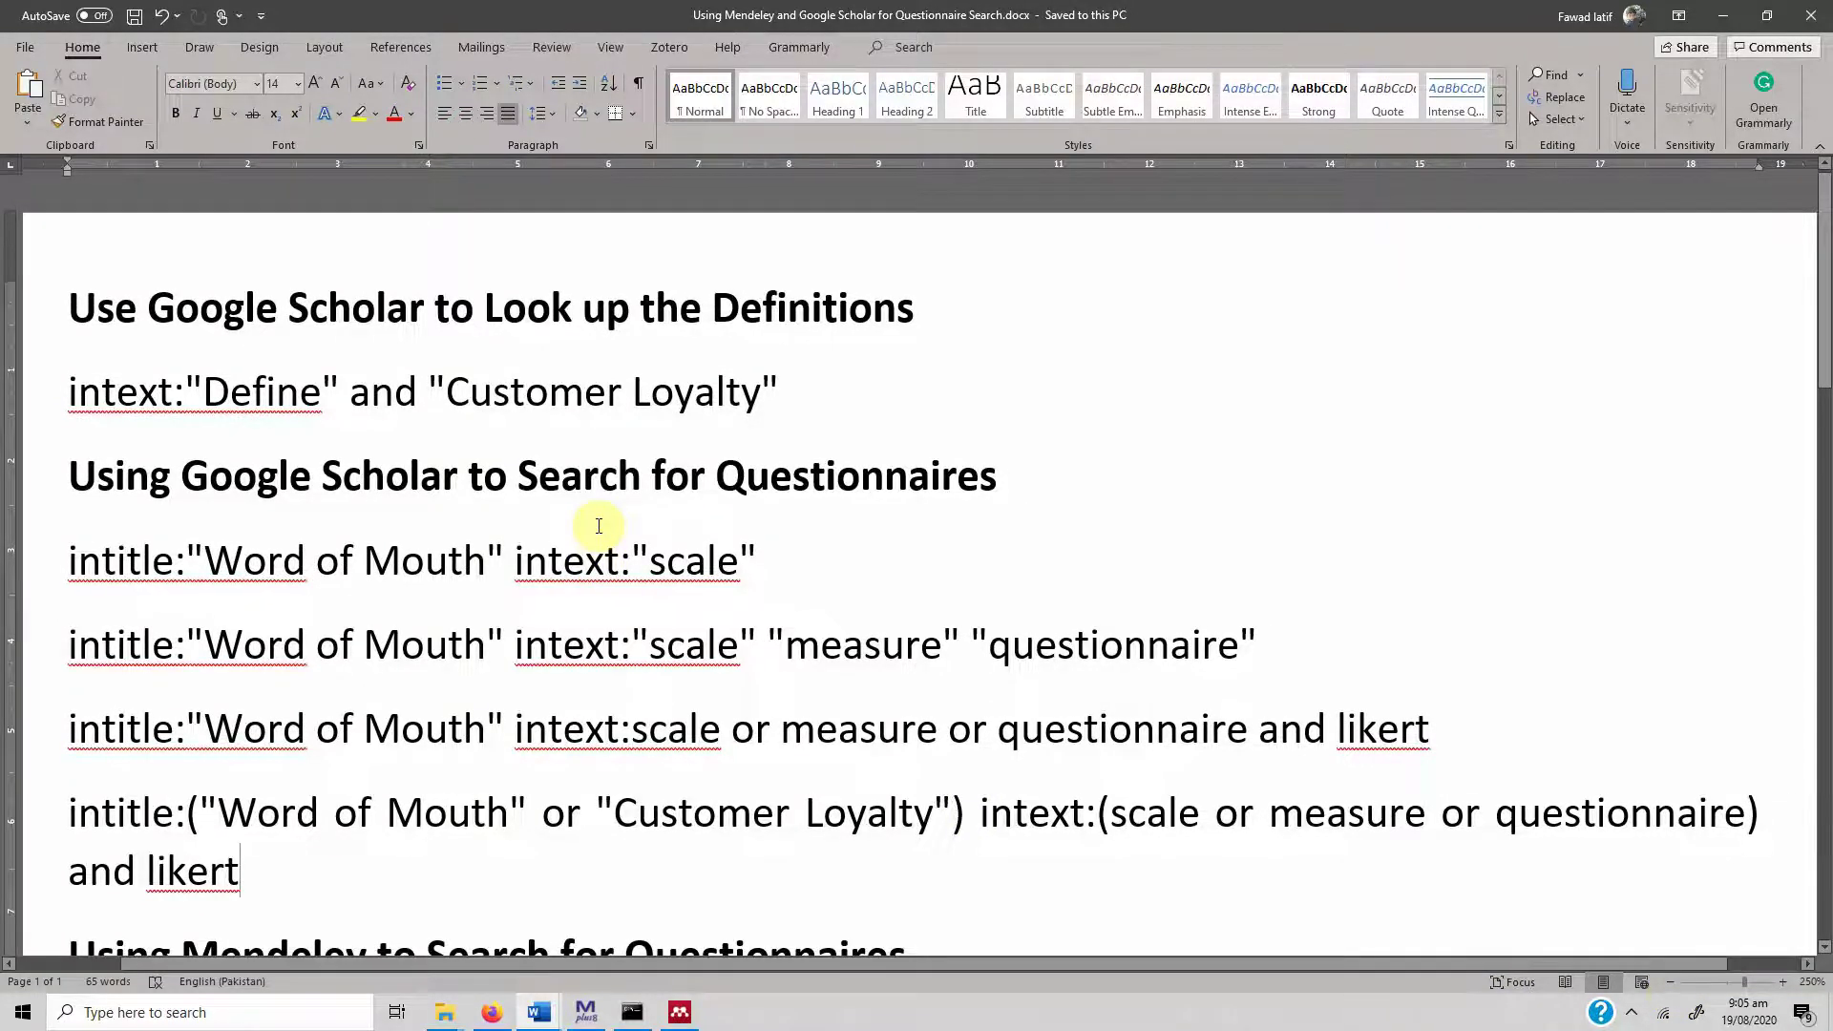
Review the terms of the Mendeley query "Commitment" and ("scale" or "measure" or "questionnaire") and copy the whole line.
scroll(599, 527, "down", 5)
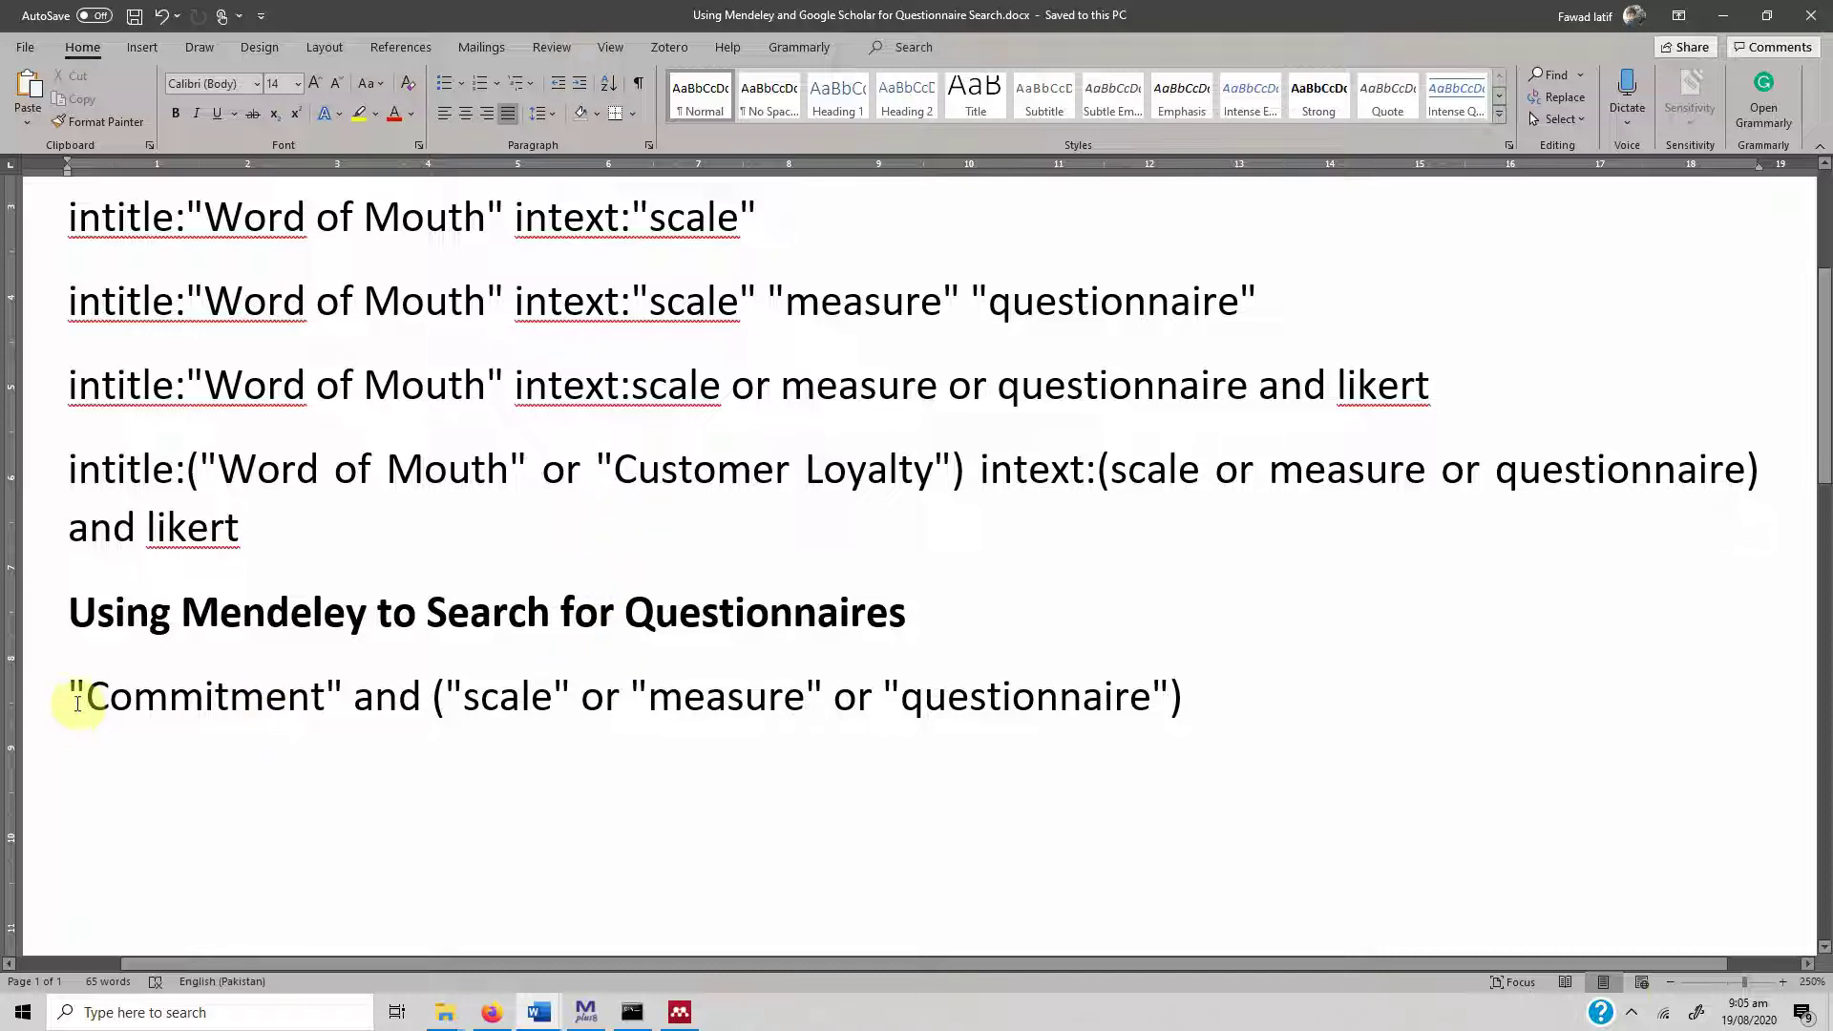
left_click_drag(84, 692, 325, 701)
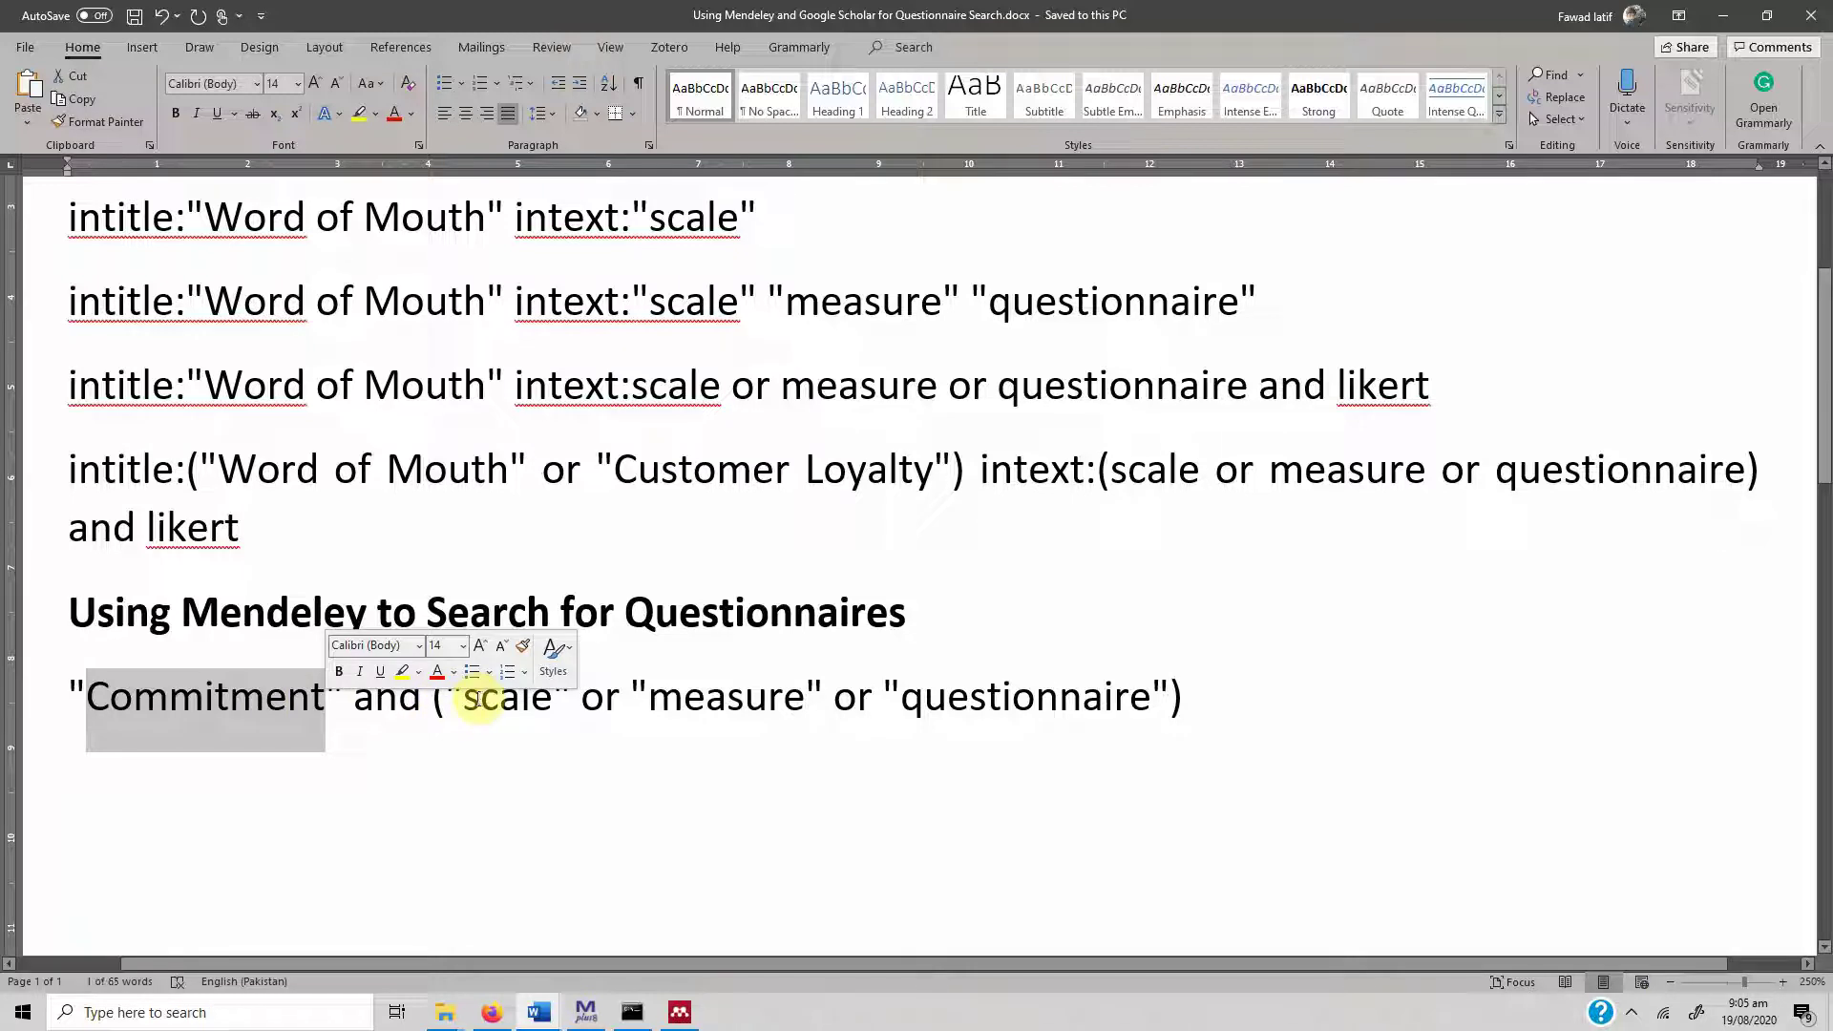
left_click_drag(464, 702, 553, 701)
left_click(726, 702)
left_click(1003, 702)
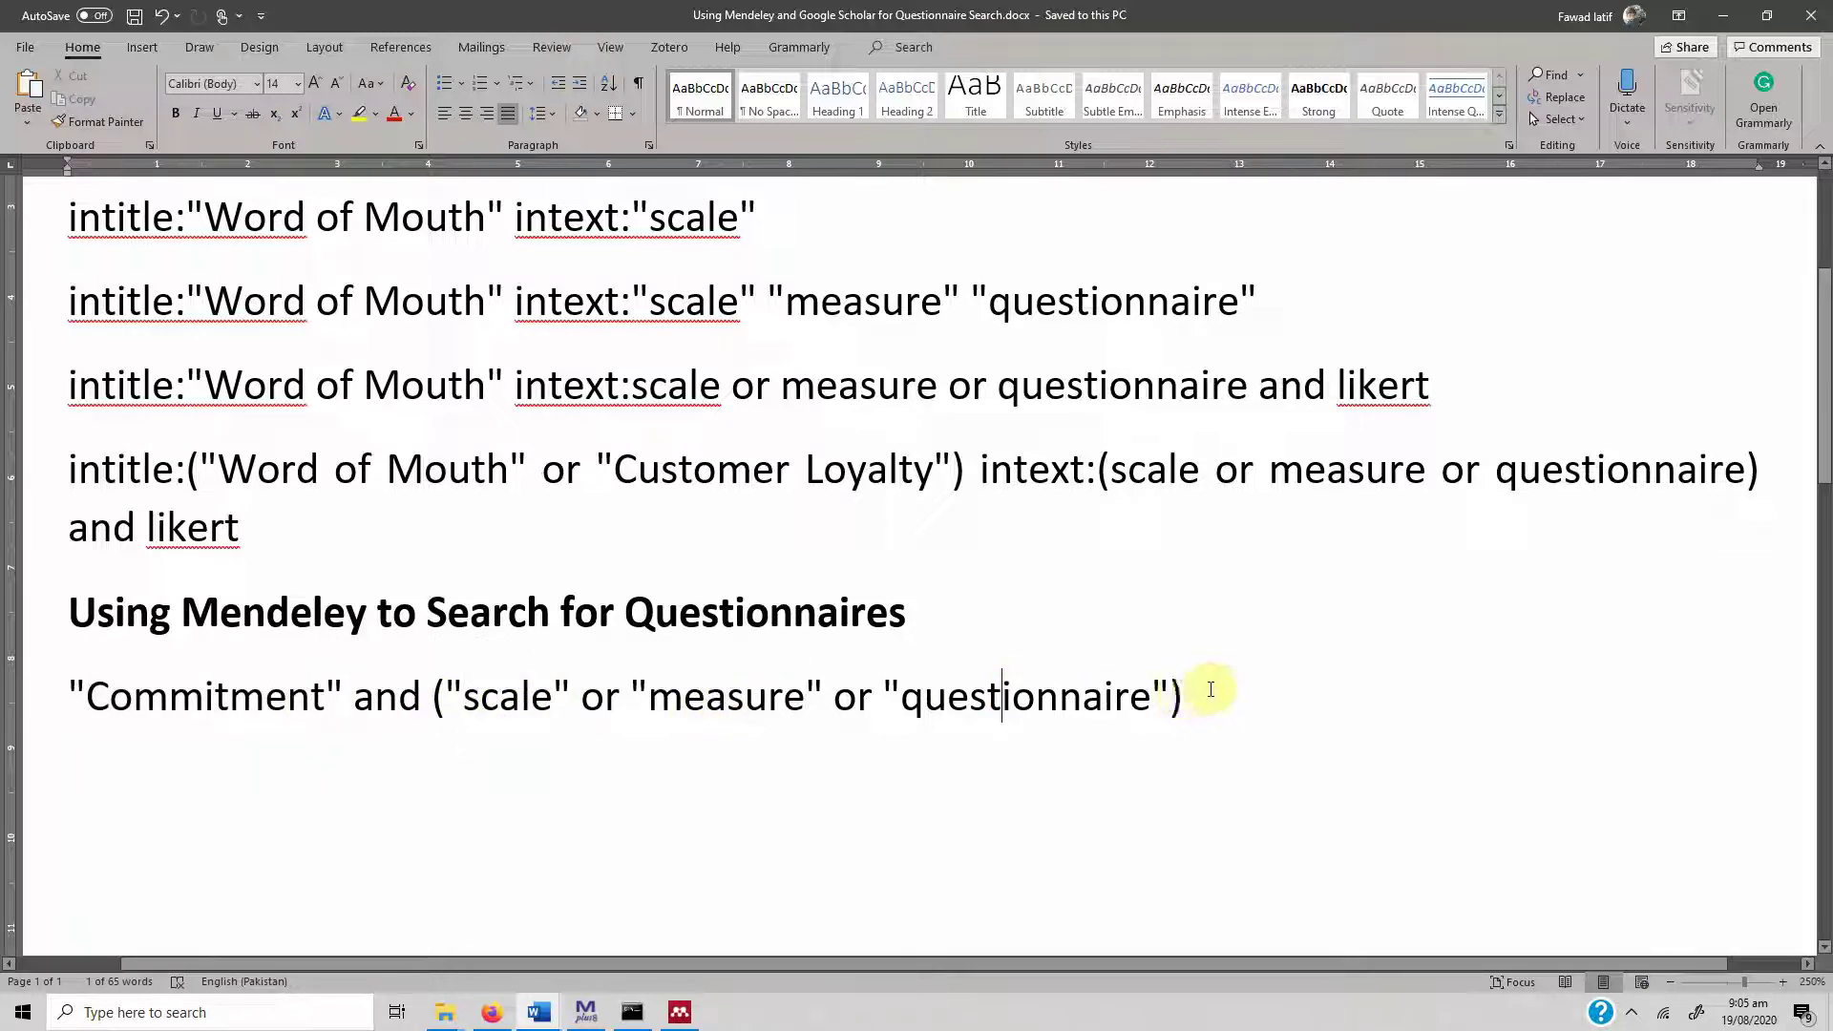
left_click_drag(1211, 690, 67, 691)
key("ctrl+c")
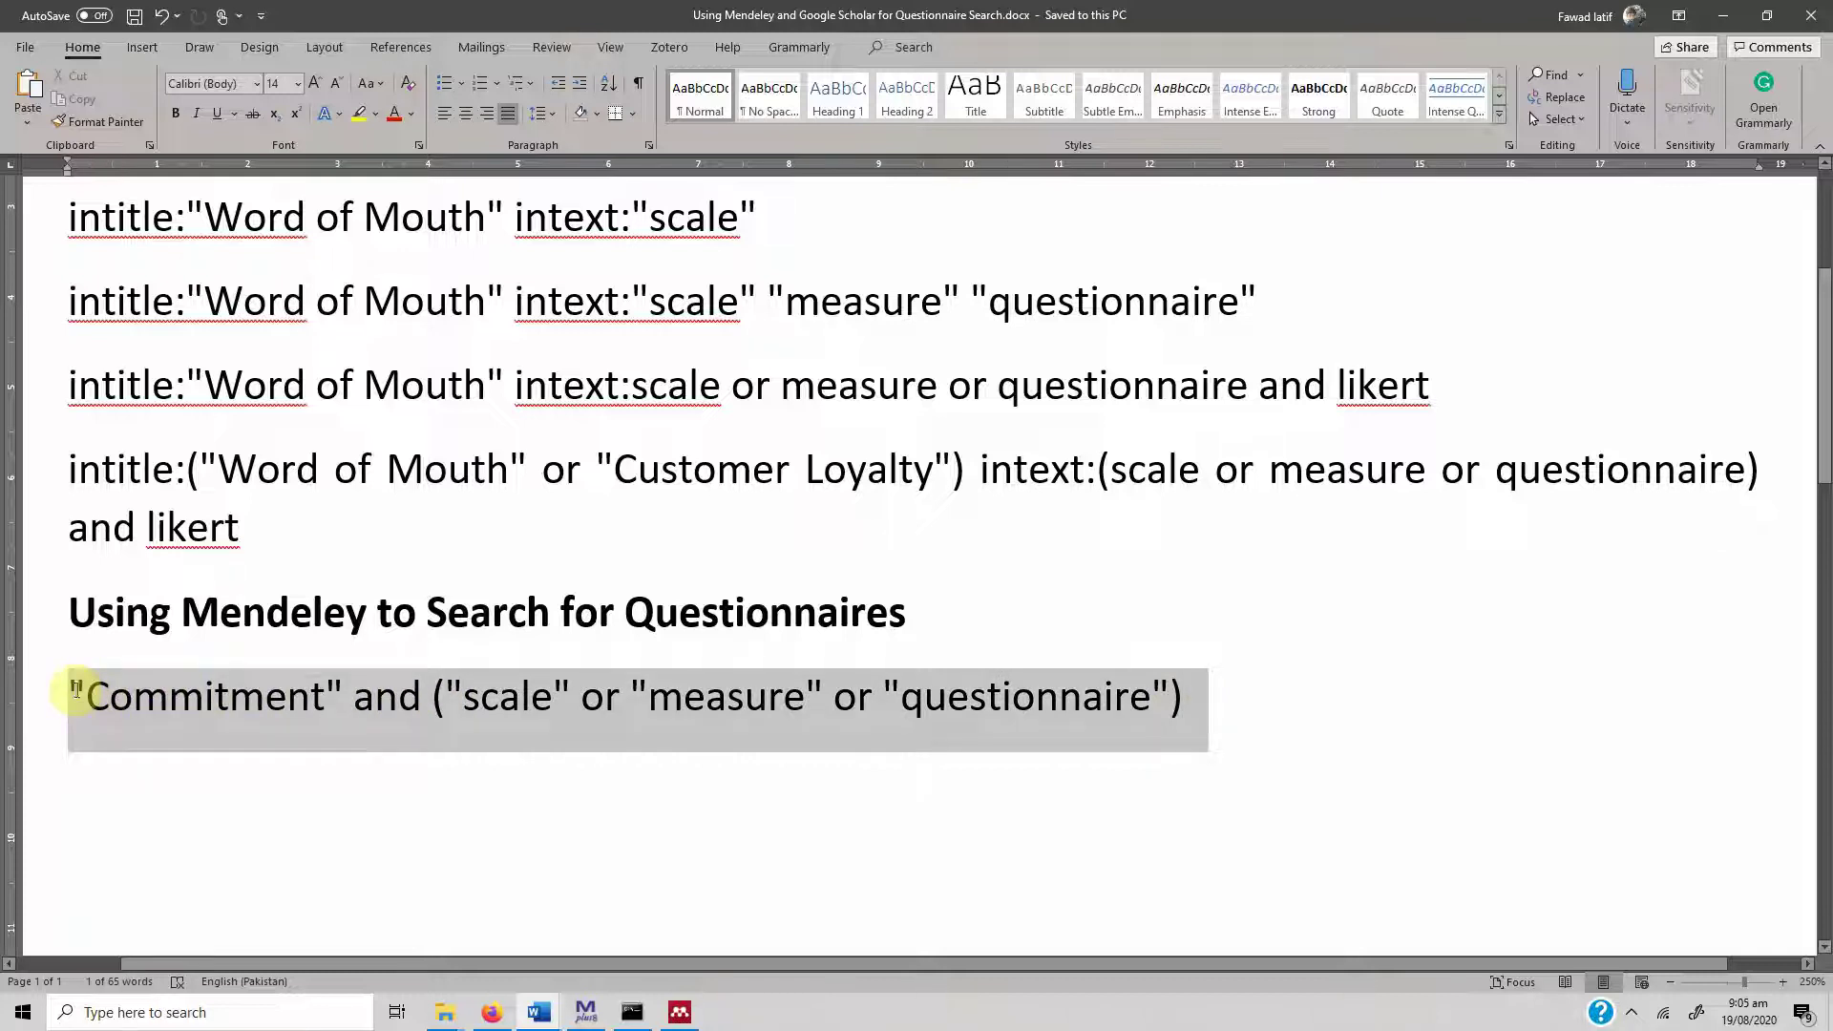
Switch to Mendeley Desktop and search the IM folder for "Commitment" and ("scale" or "measure" or "questionnaire").
left_click(682, 1014)
left_click(1507, 61)
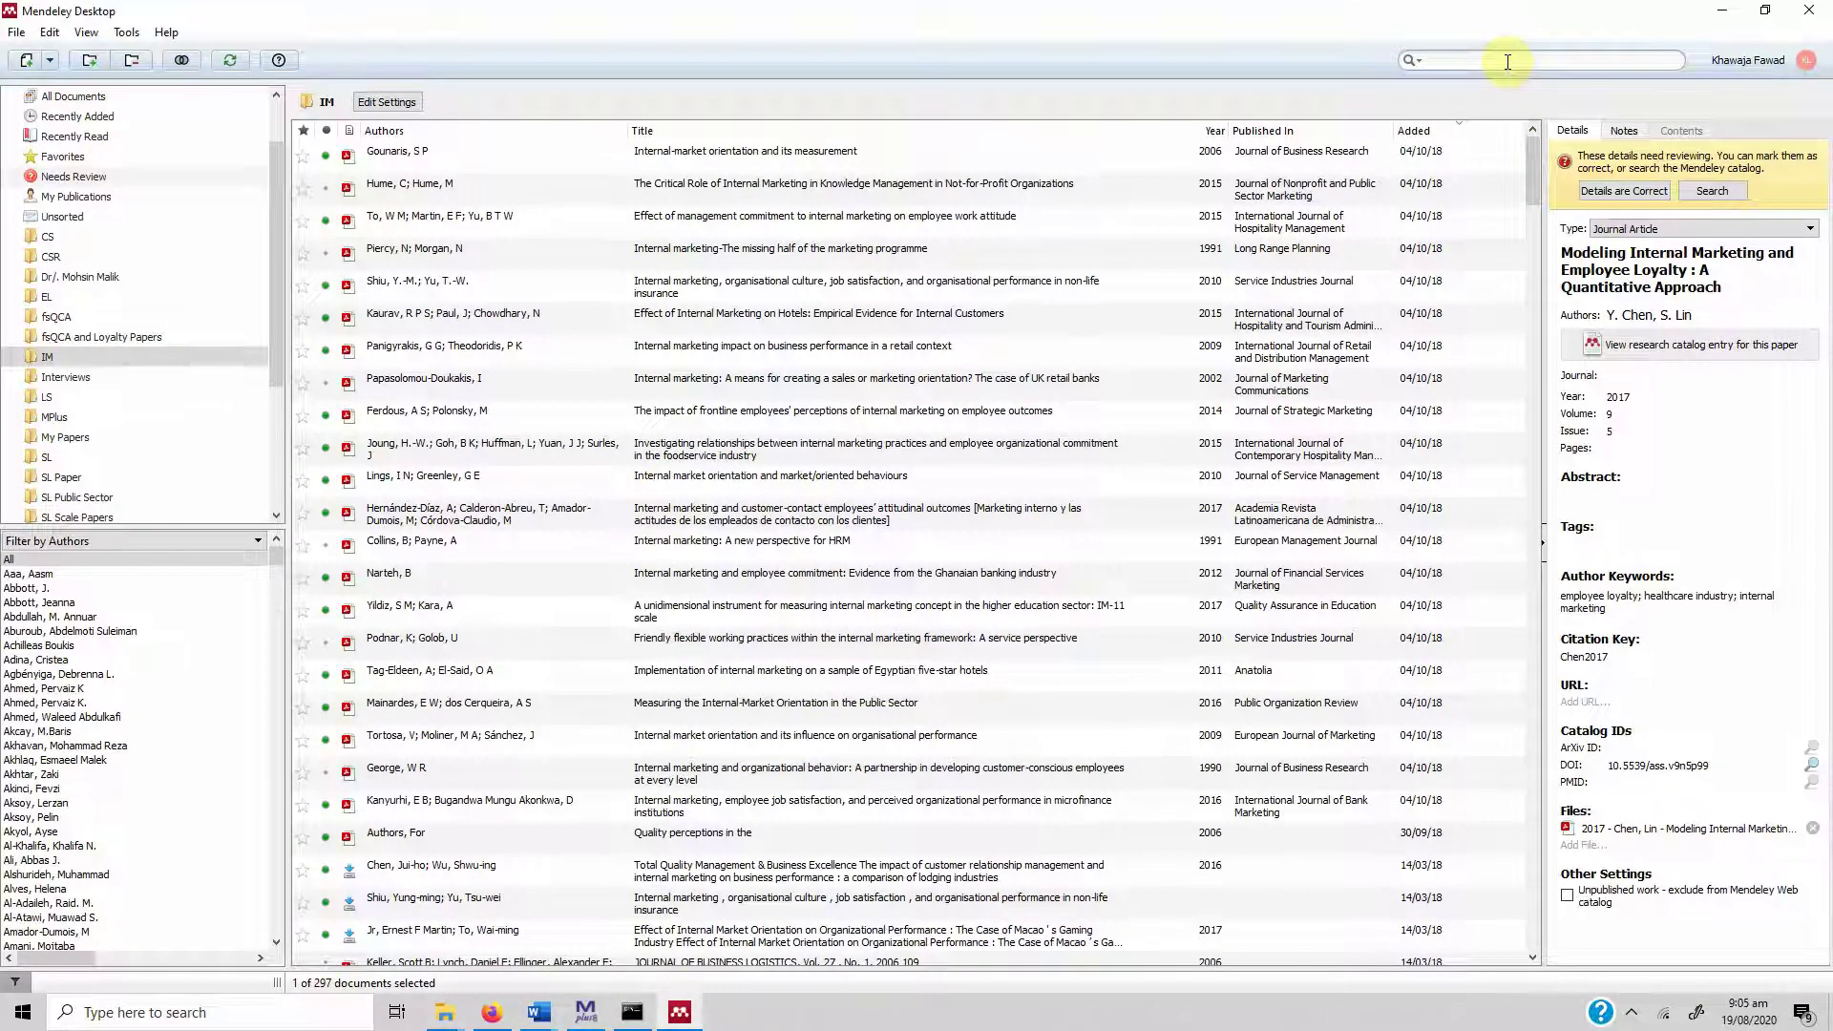
key("ctrl+v")
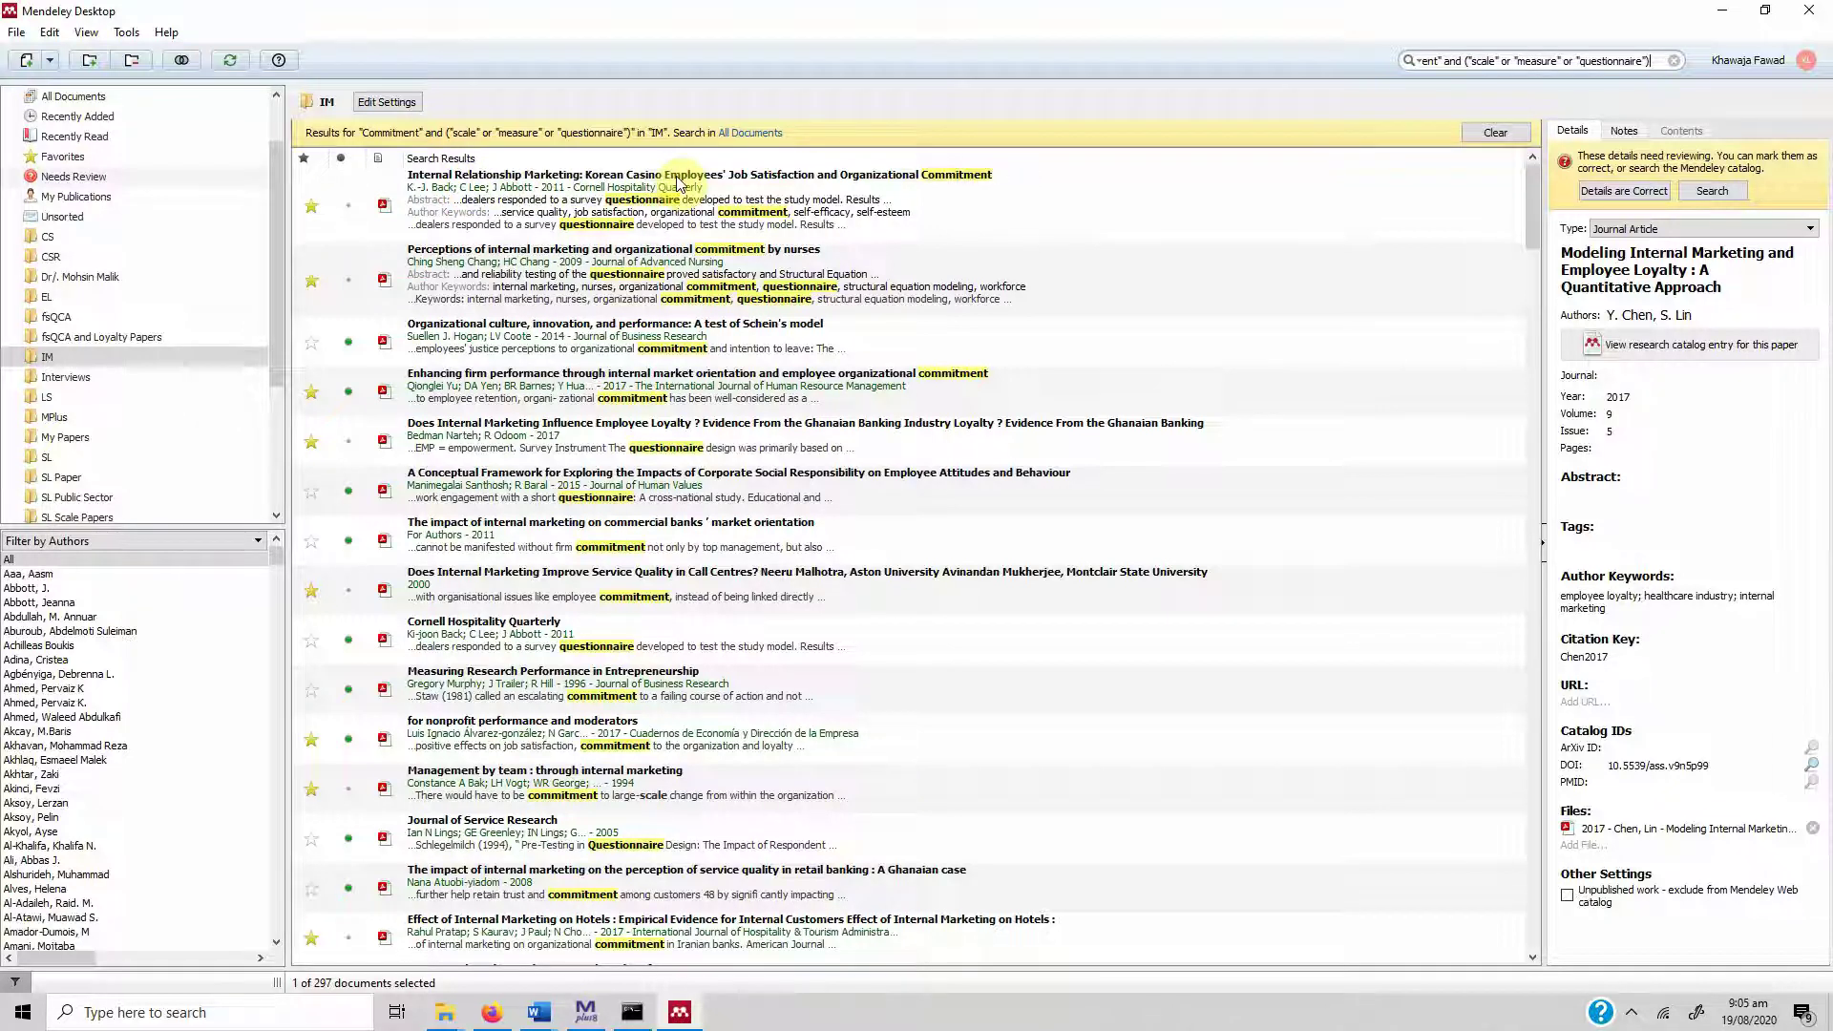
Open the paper "Internal Relationship Marketing: Korean Casino Employees' Job Satisfaction and Organizational Commitment" from the results and clear the search phrase.
left_click(864, 185)
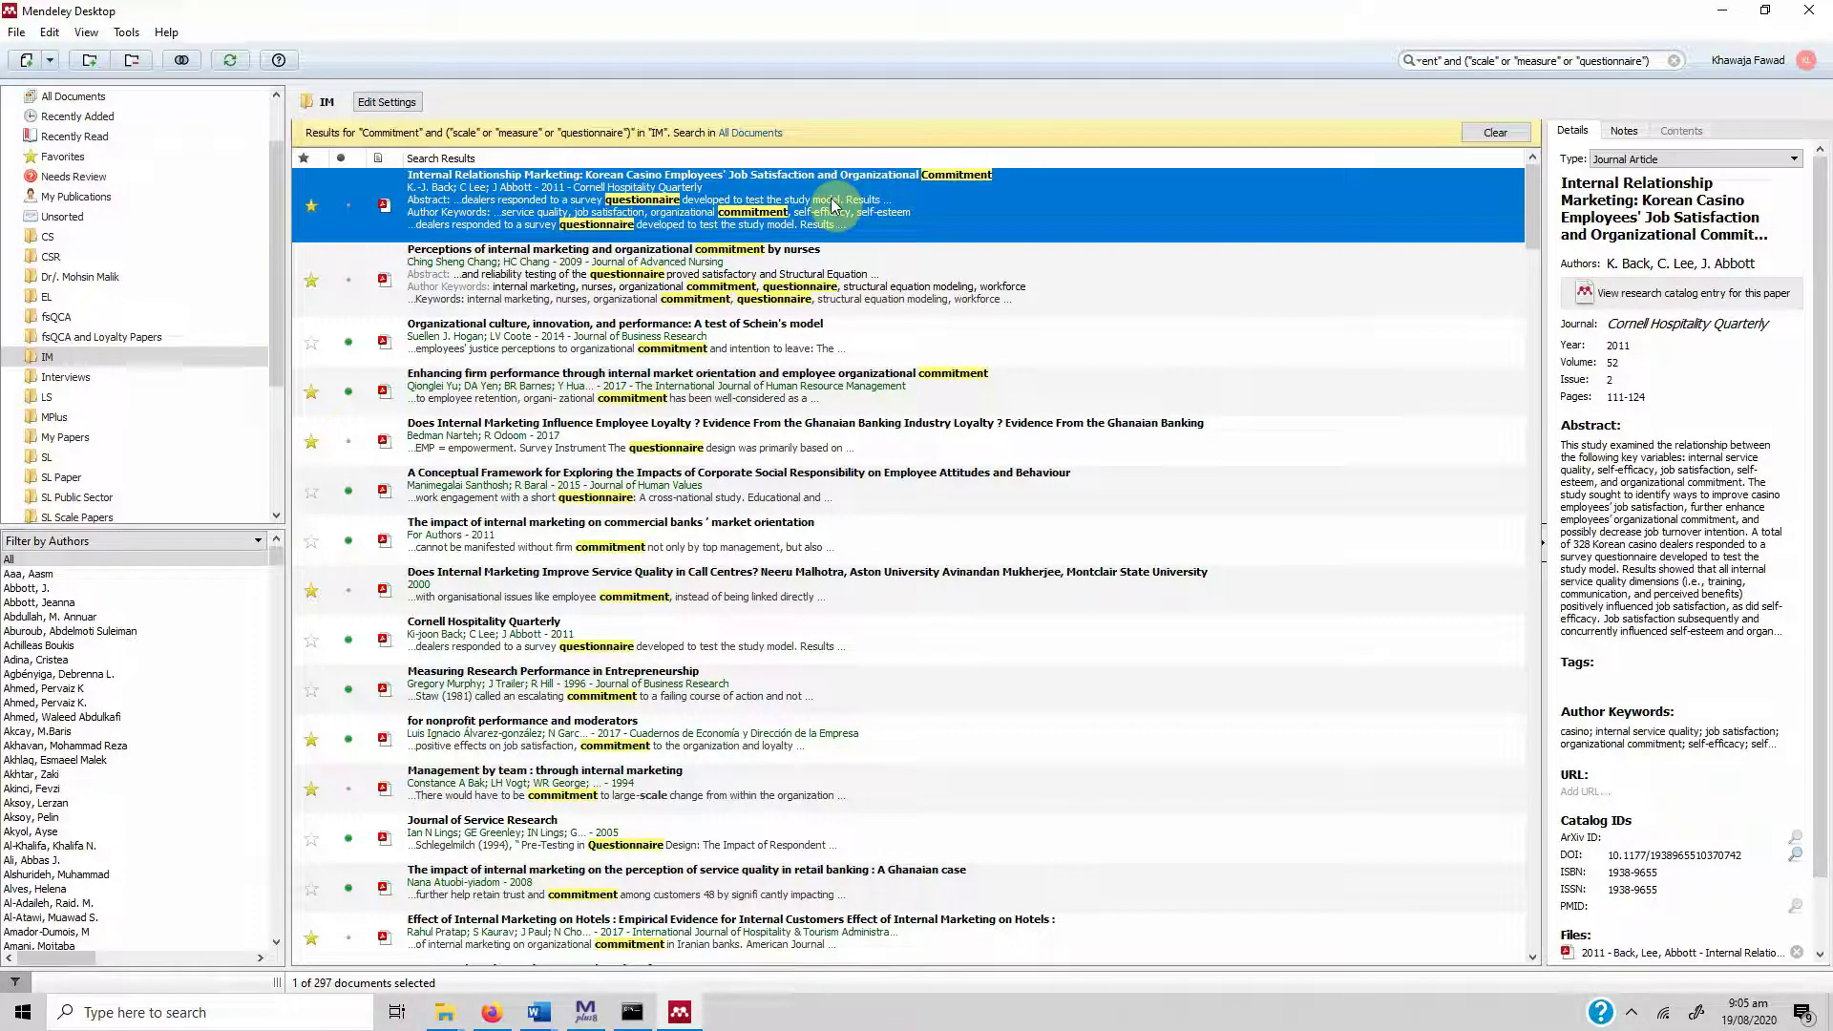
double_click(833, 201)
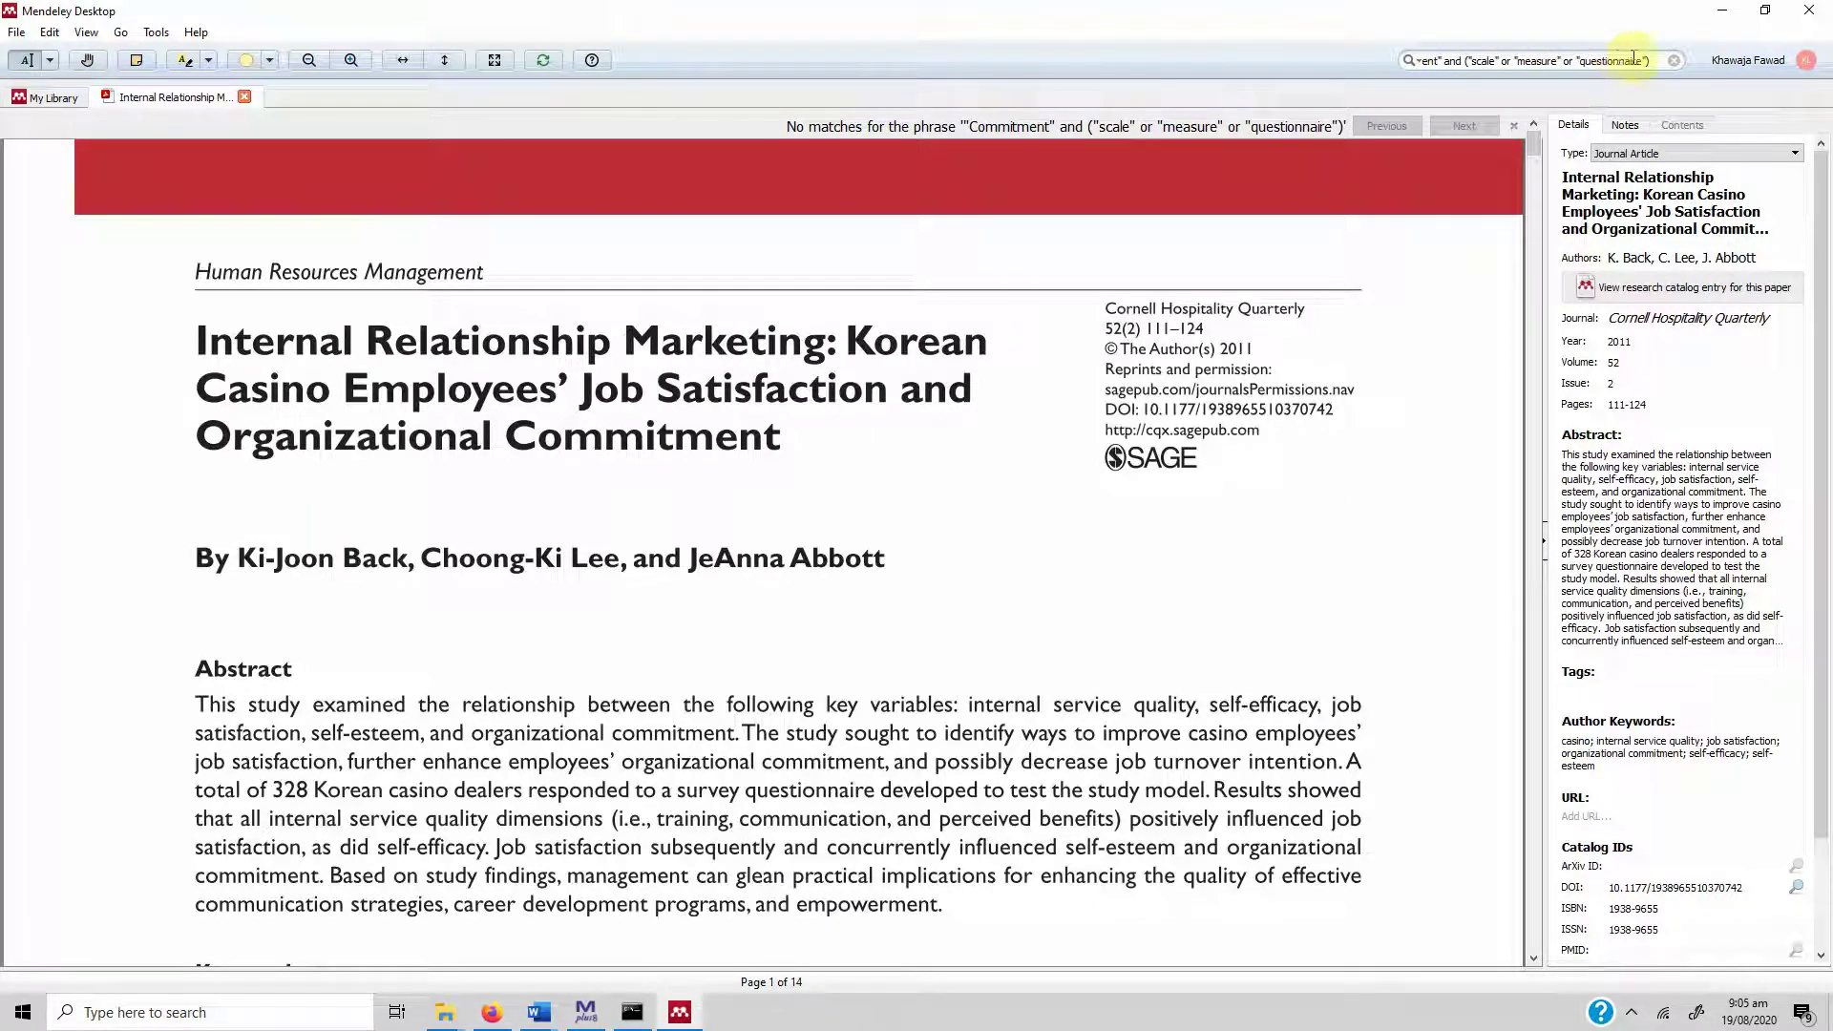
left_click_drag(1647, 62, 1371, 72)
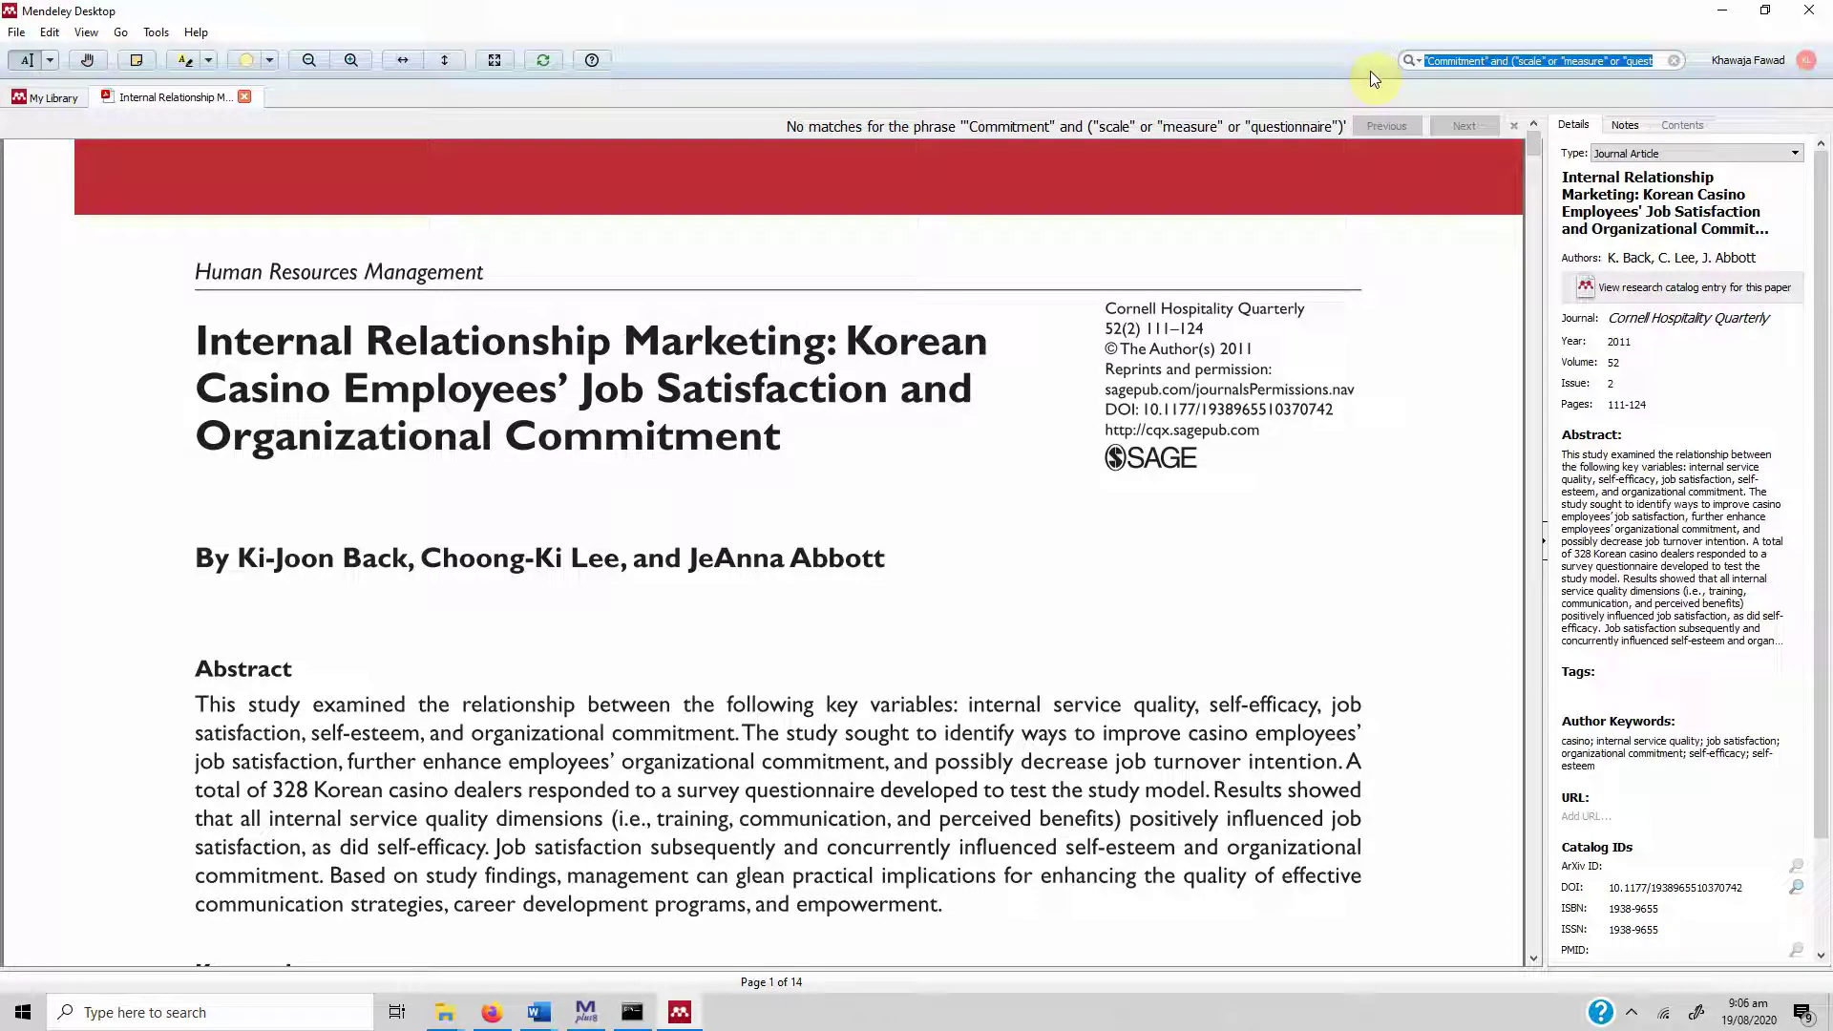
key("ctrl+a")
key("BackSpace")
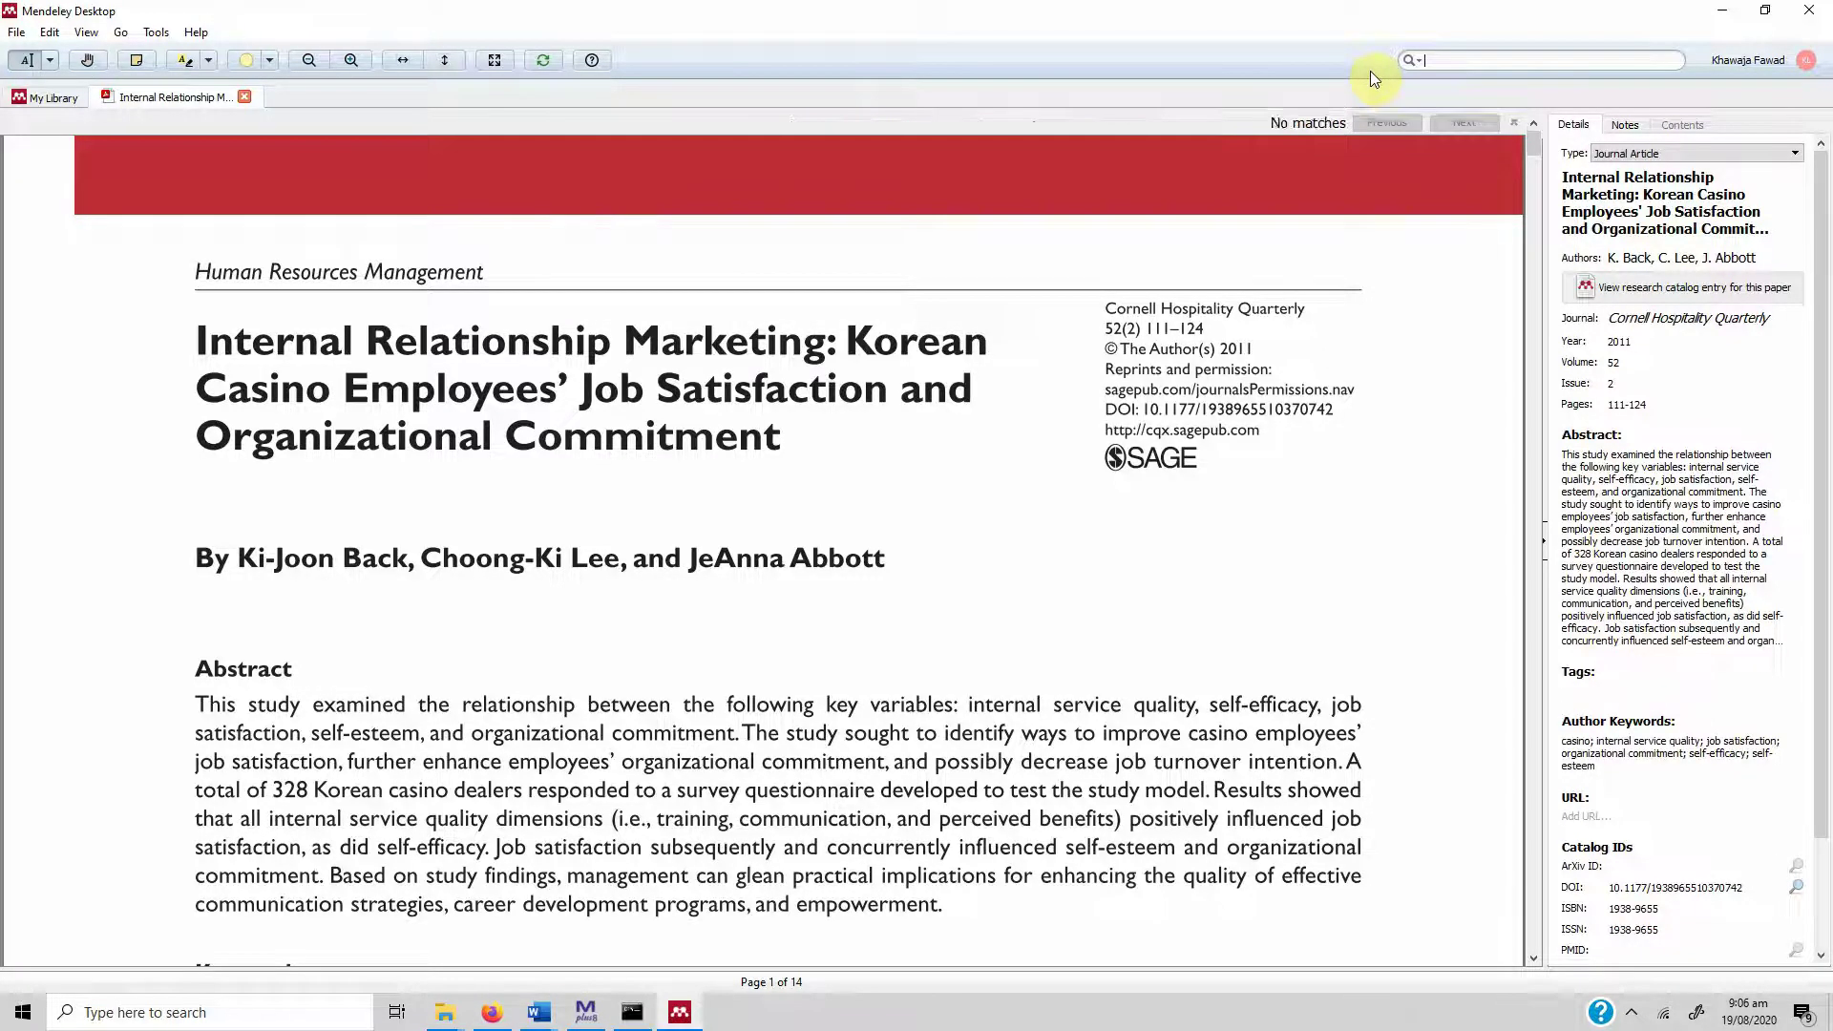
Skim the paper from the abstract to the Scale Development part of its Methodology section on page 6.
scroll(1417, 374, "down", 2)
scroll(1416, 375, "down", 15)
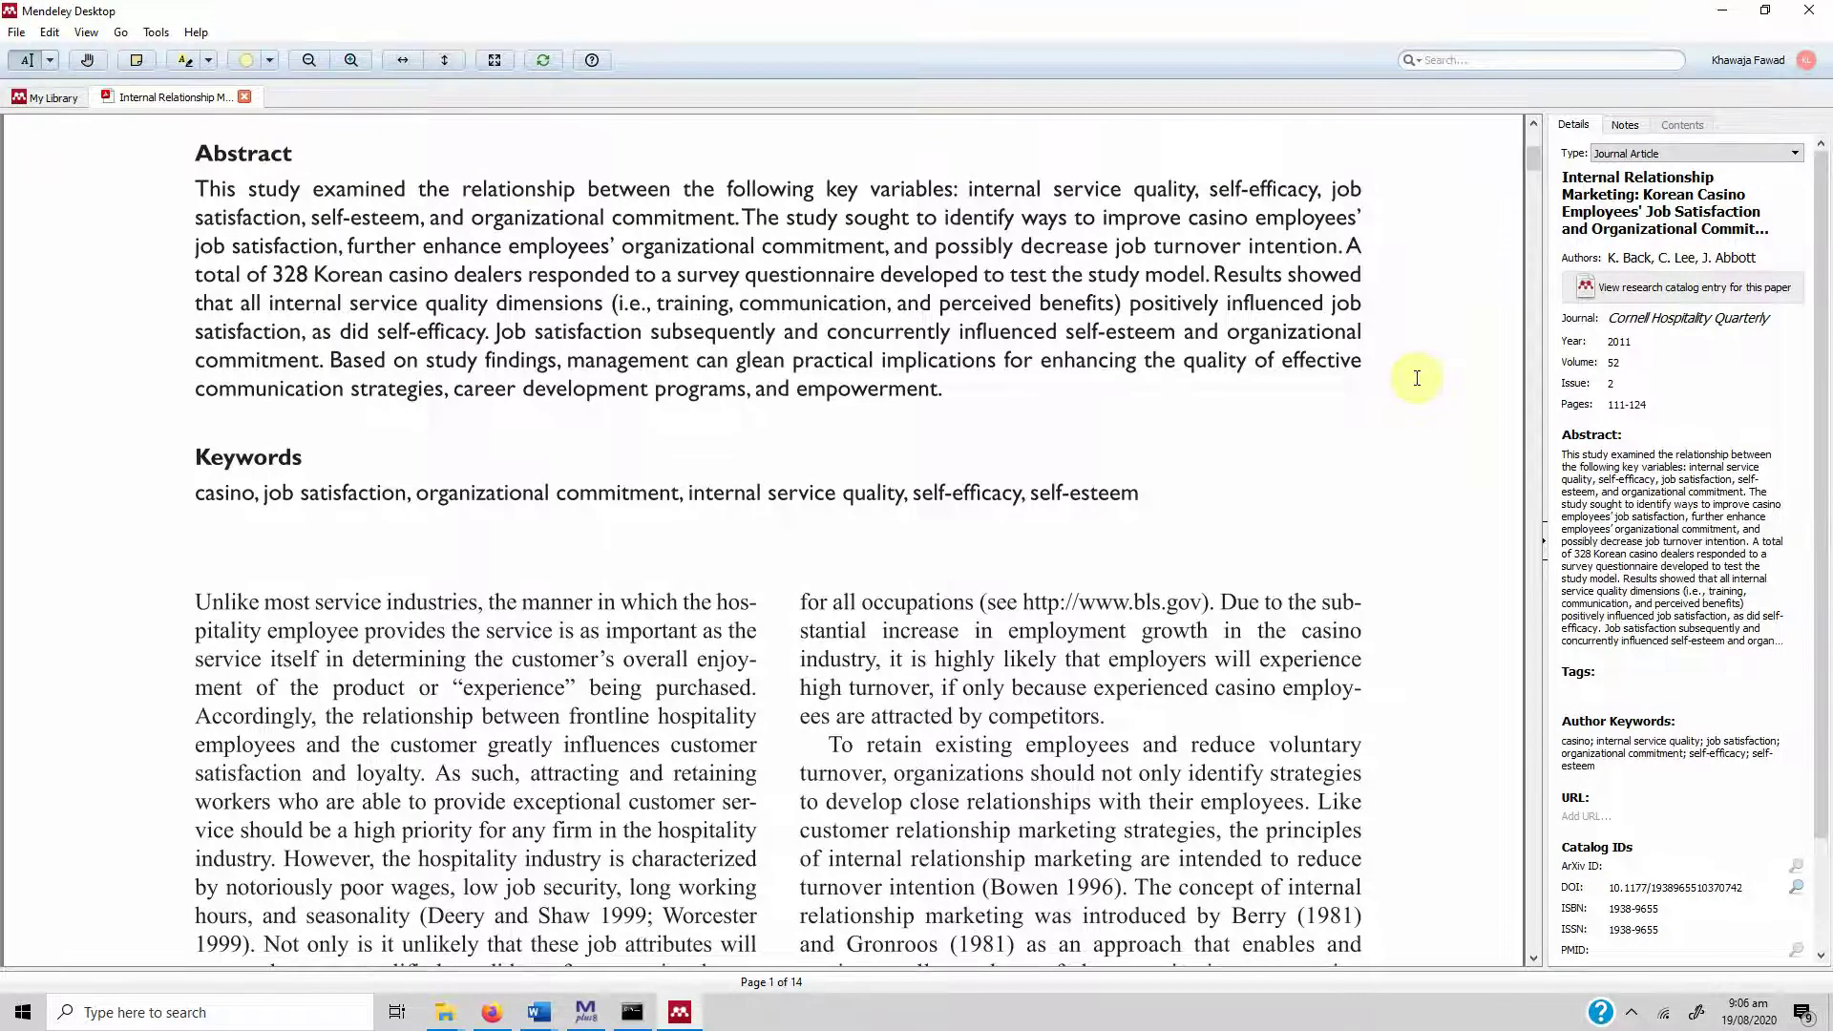
scroll(1417, 378, "down", 20)
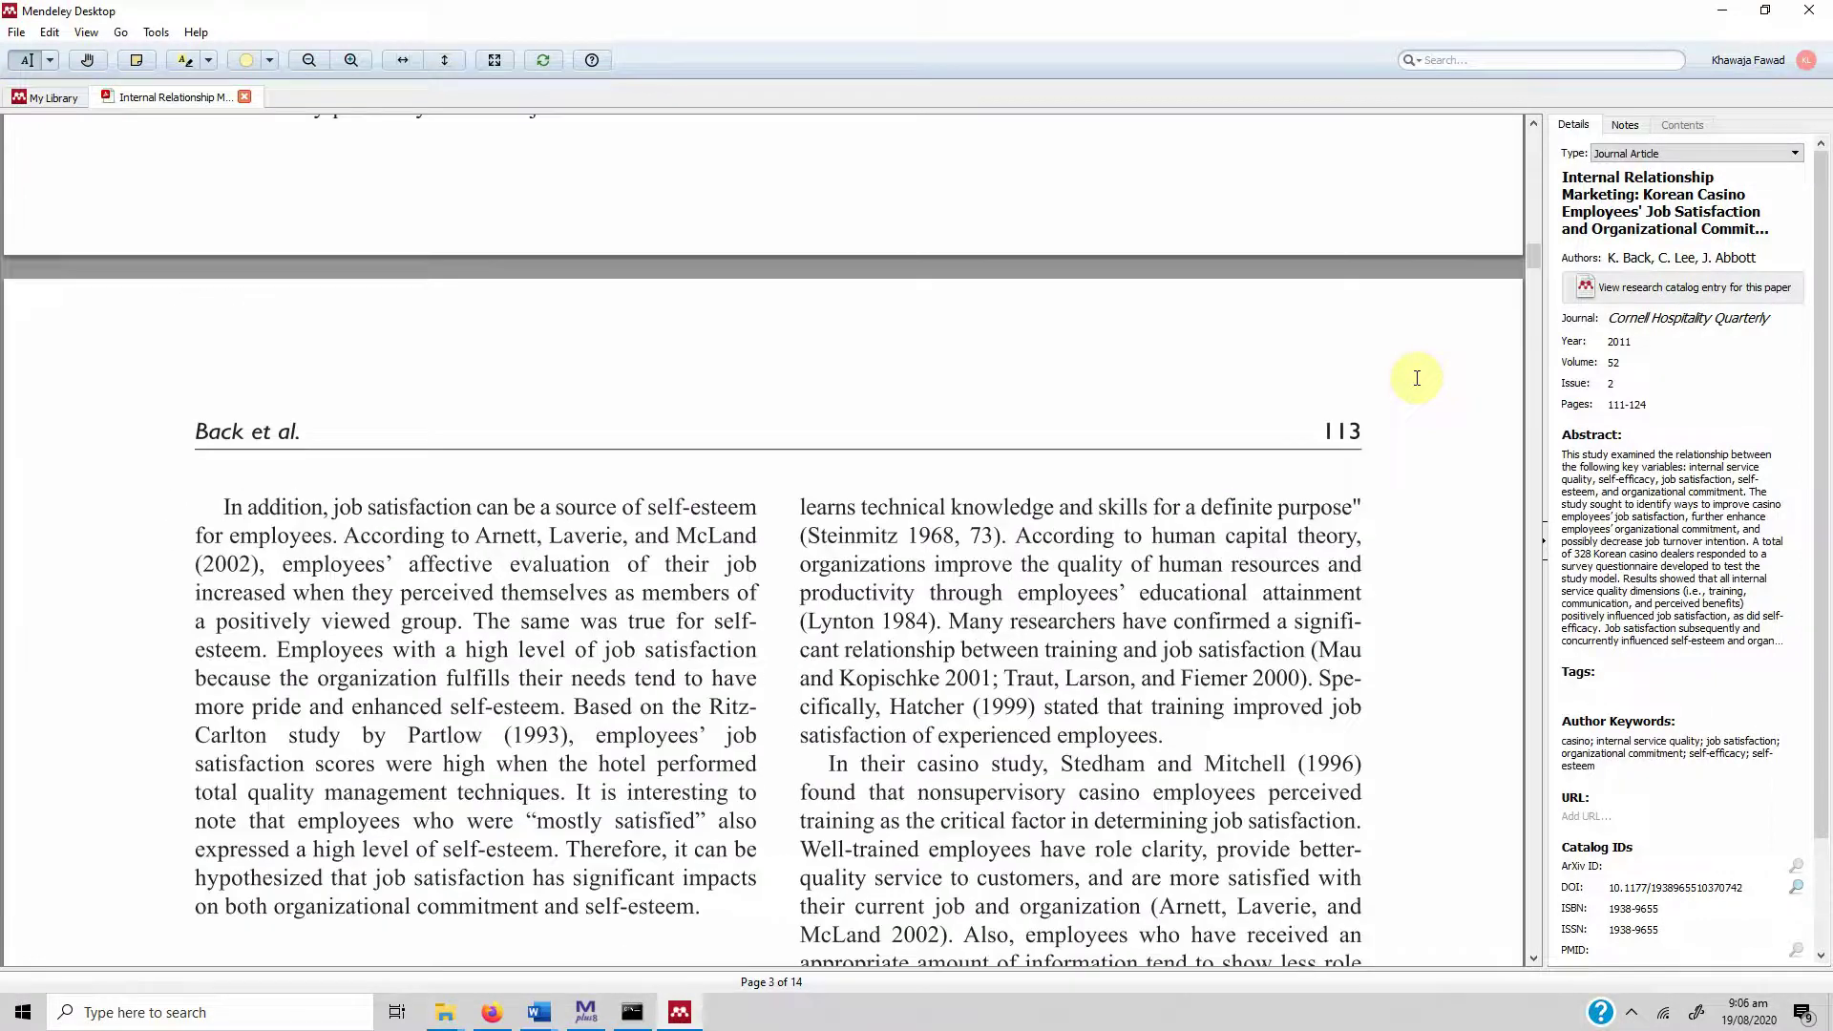
scroll(1416, 378, "down", 2)
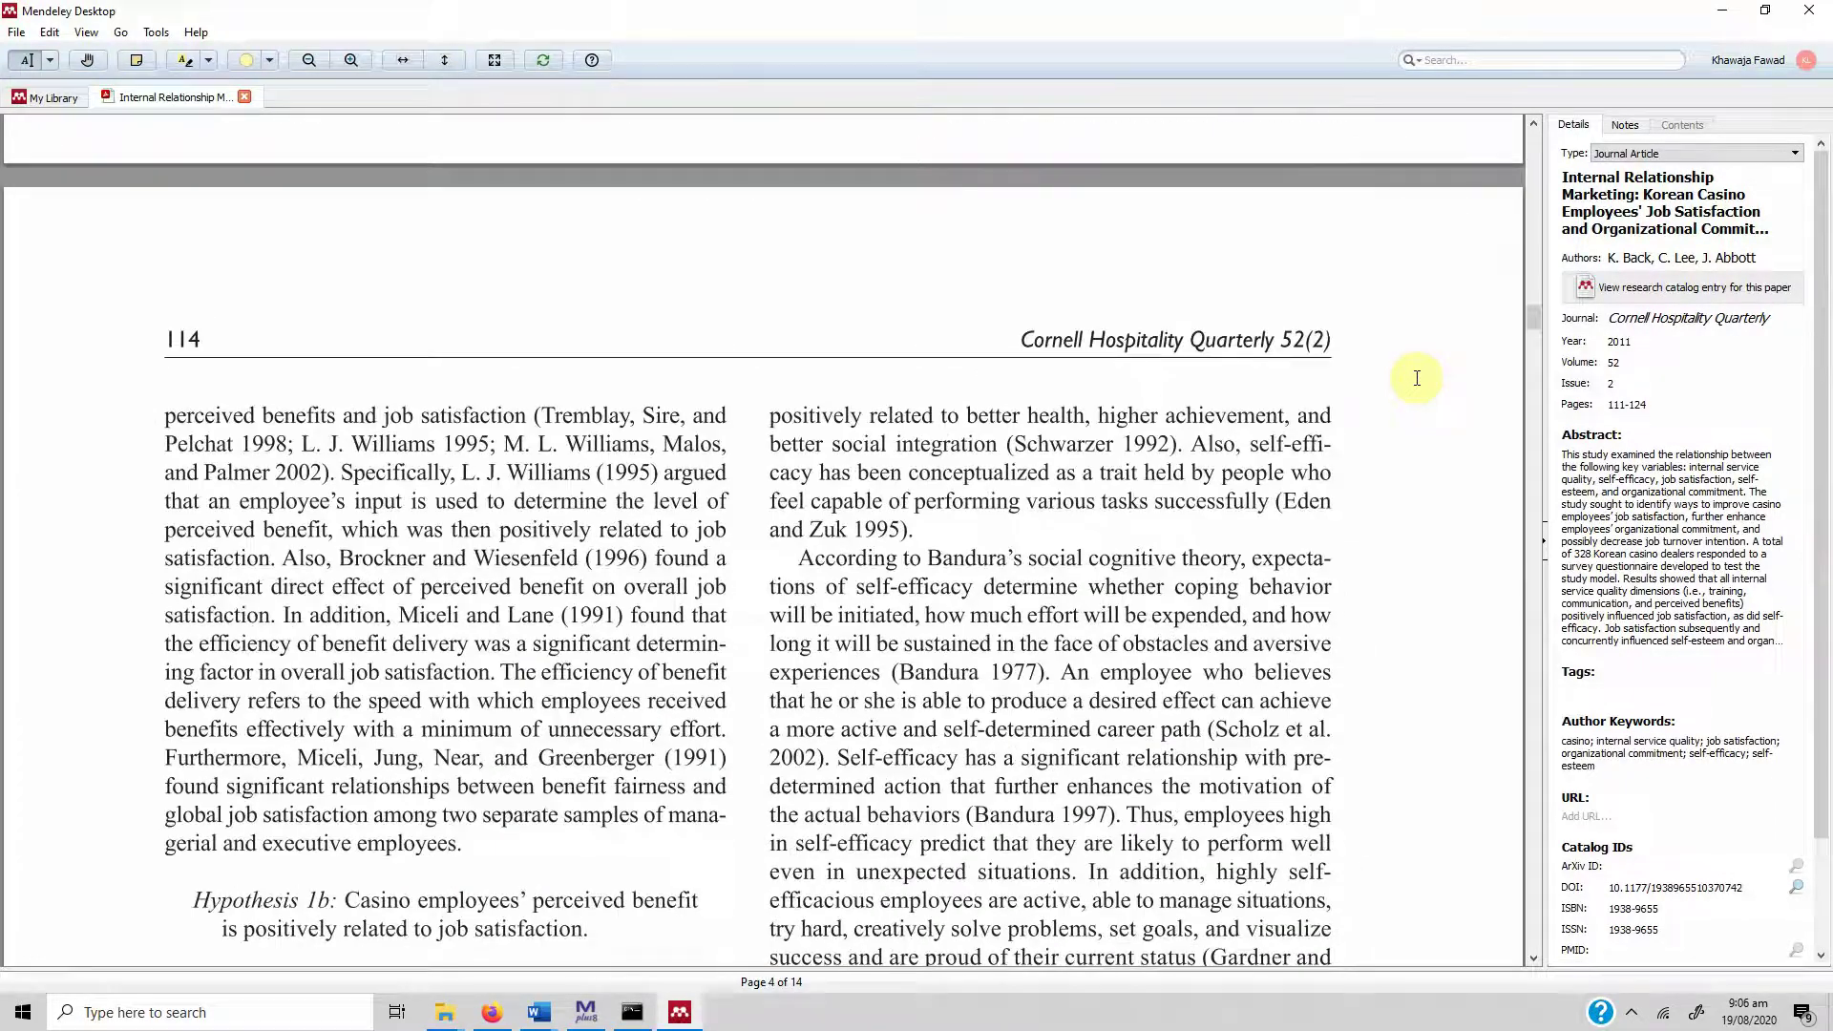
scroll(1417, 378, "down", 12)
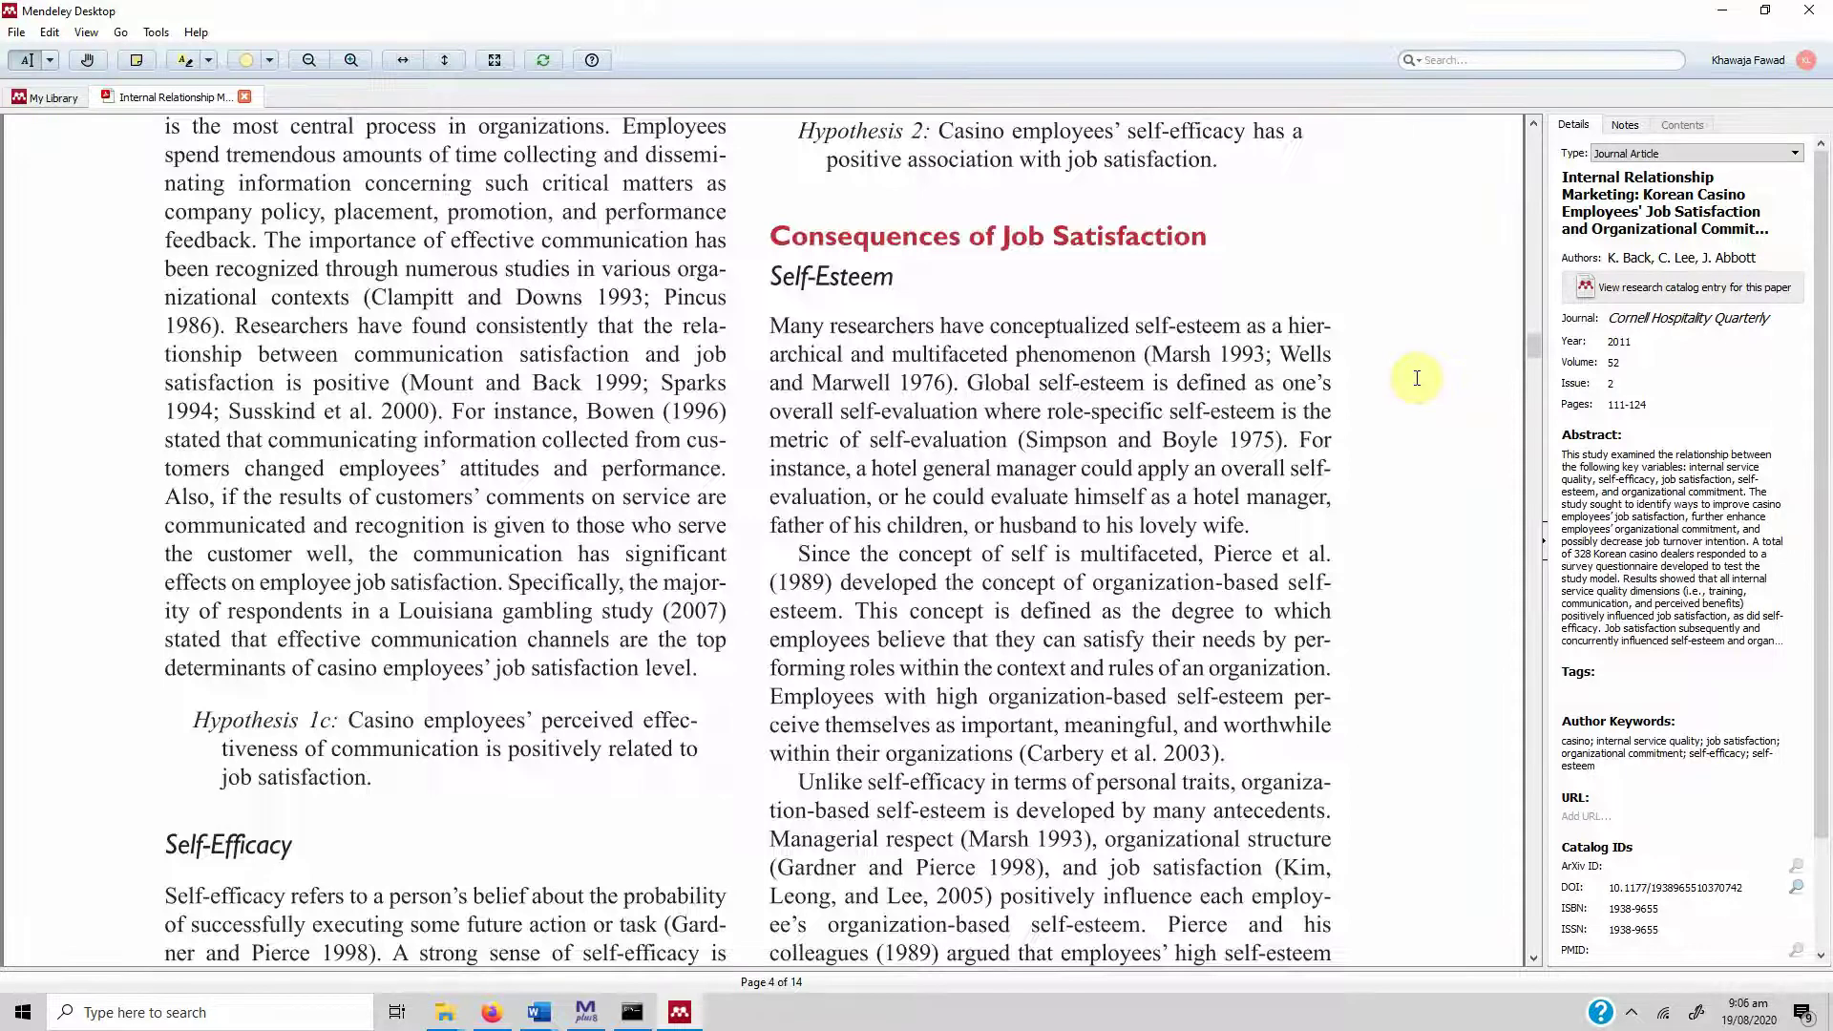
scroll(1416, 378, "down", 15)
scroll(1417, 378, "down", 15)
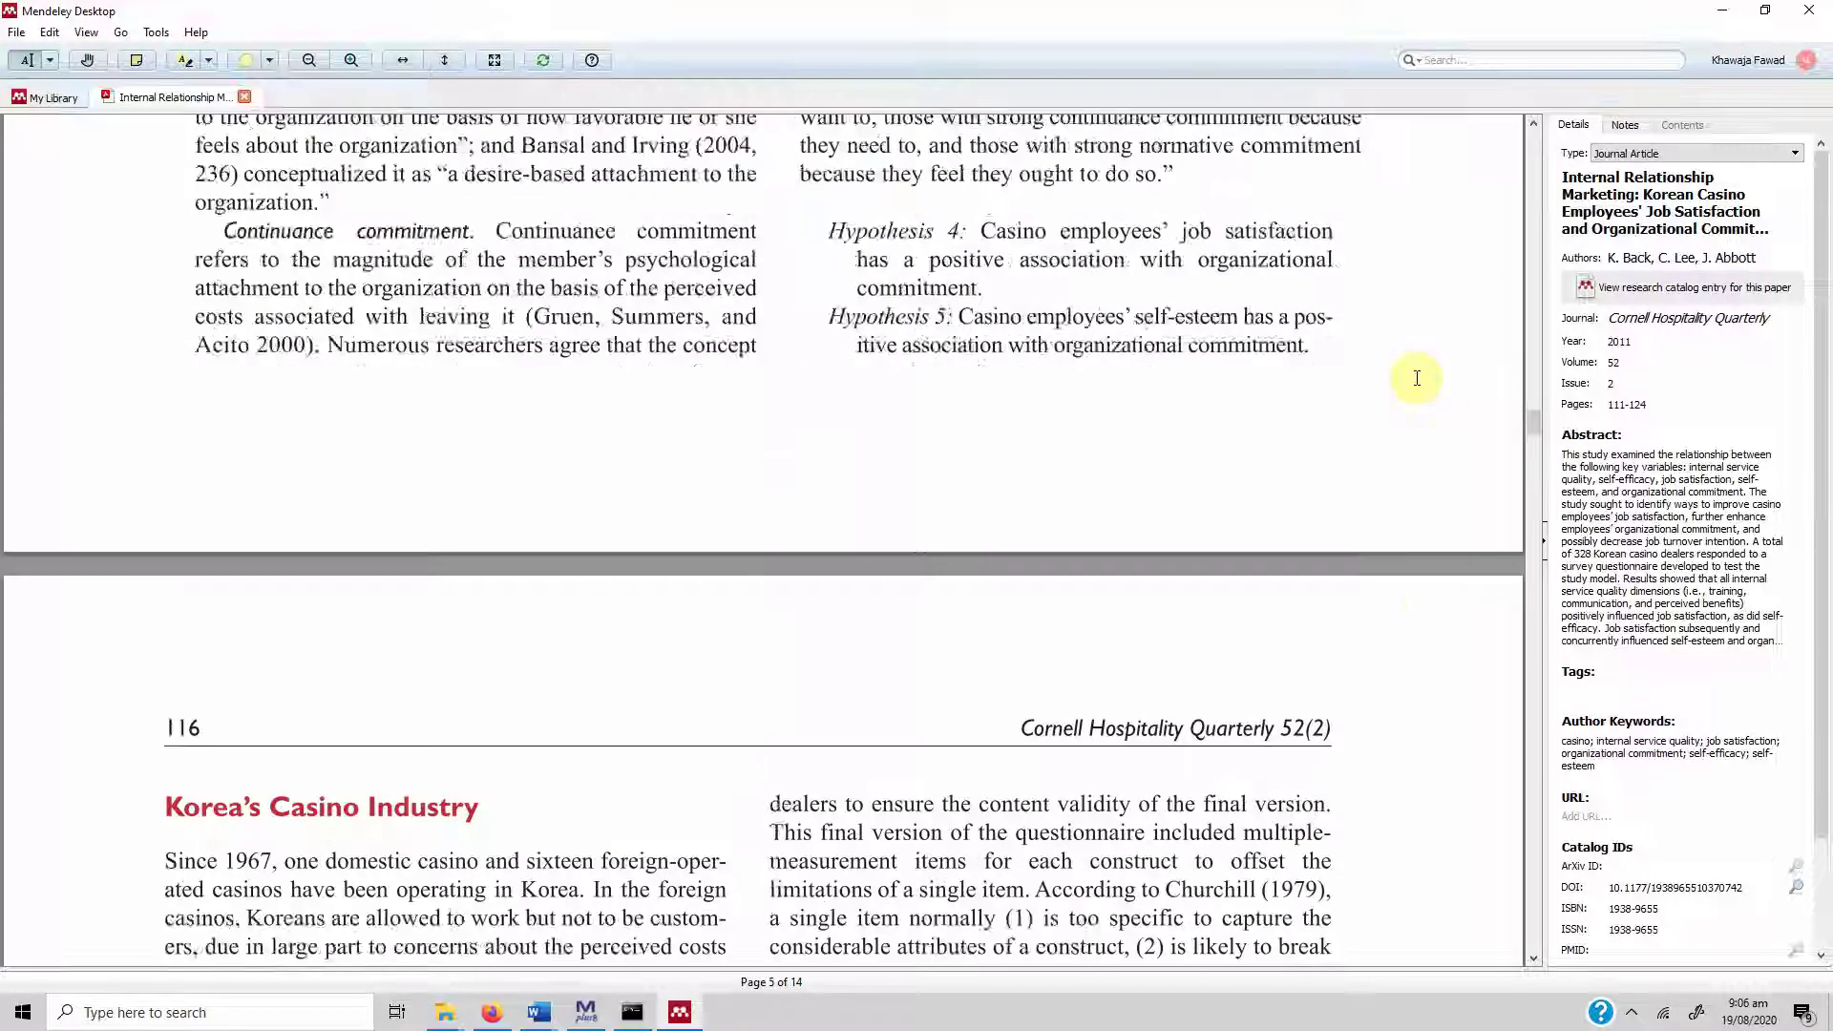
scroll(1417, 378, "down", 5)
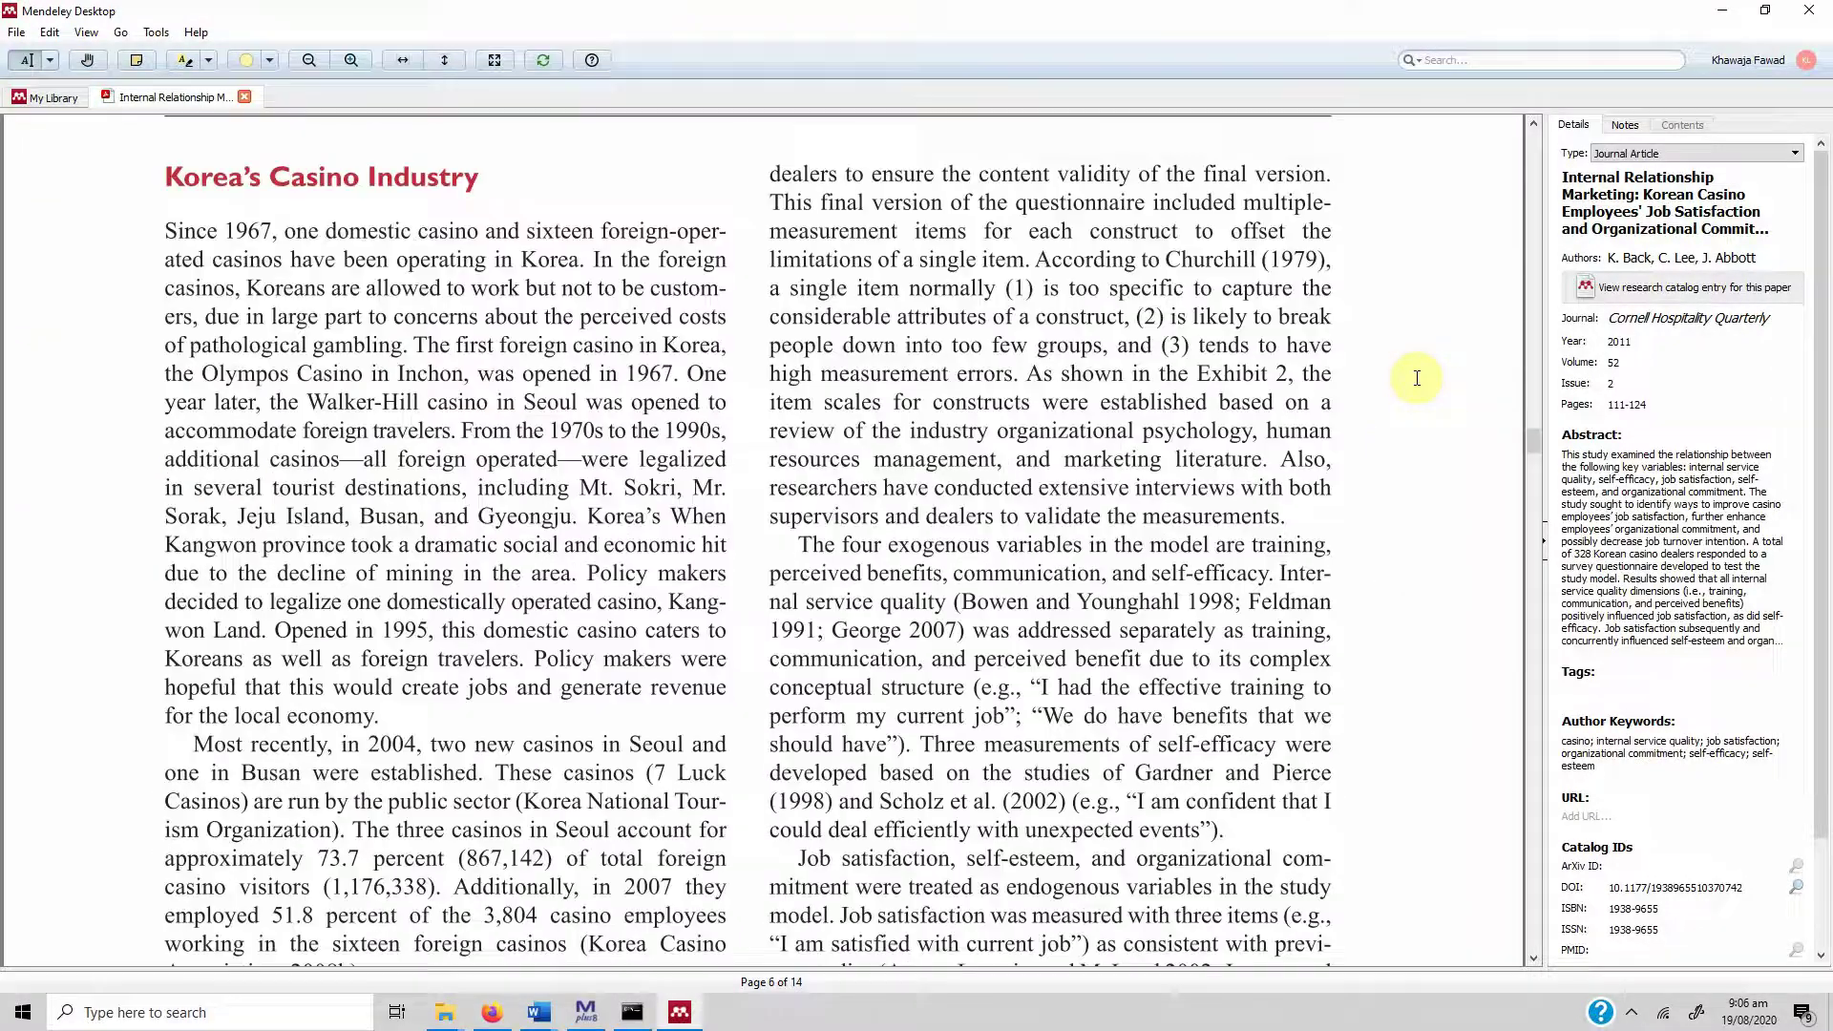
scroll(1416, 378, "down", 16)
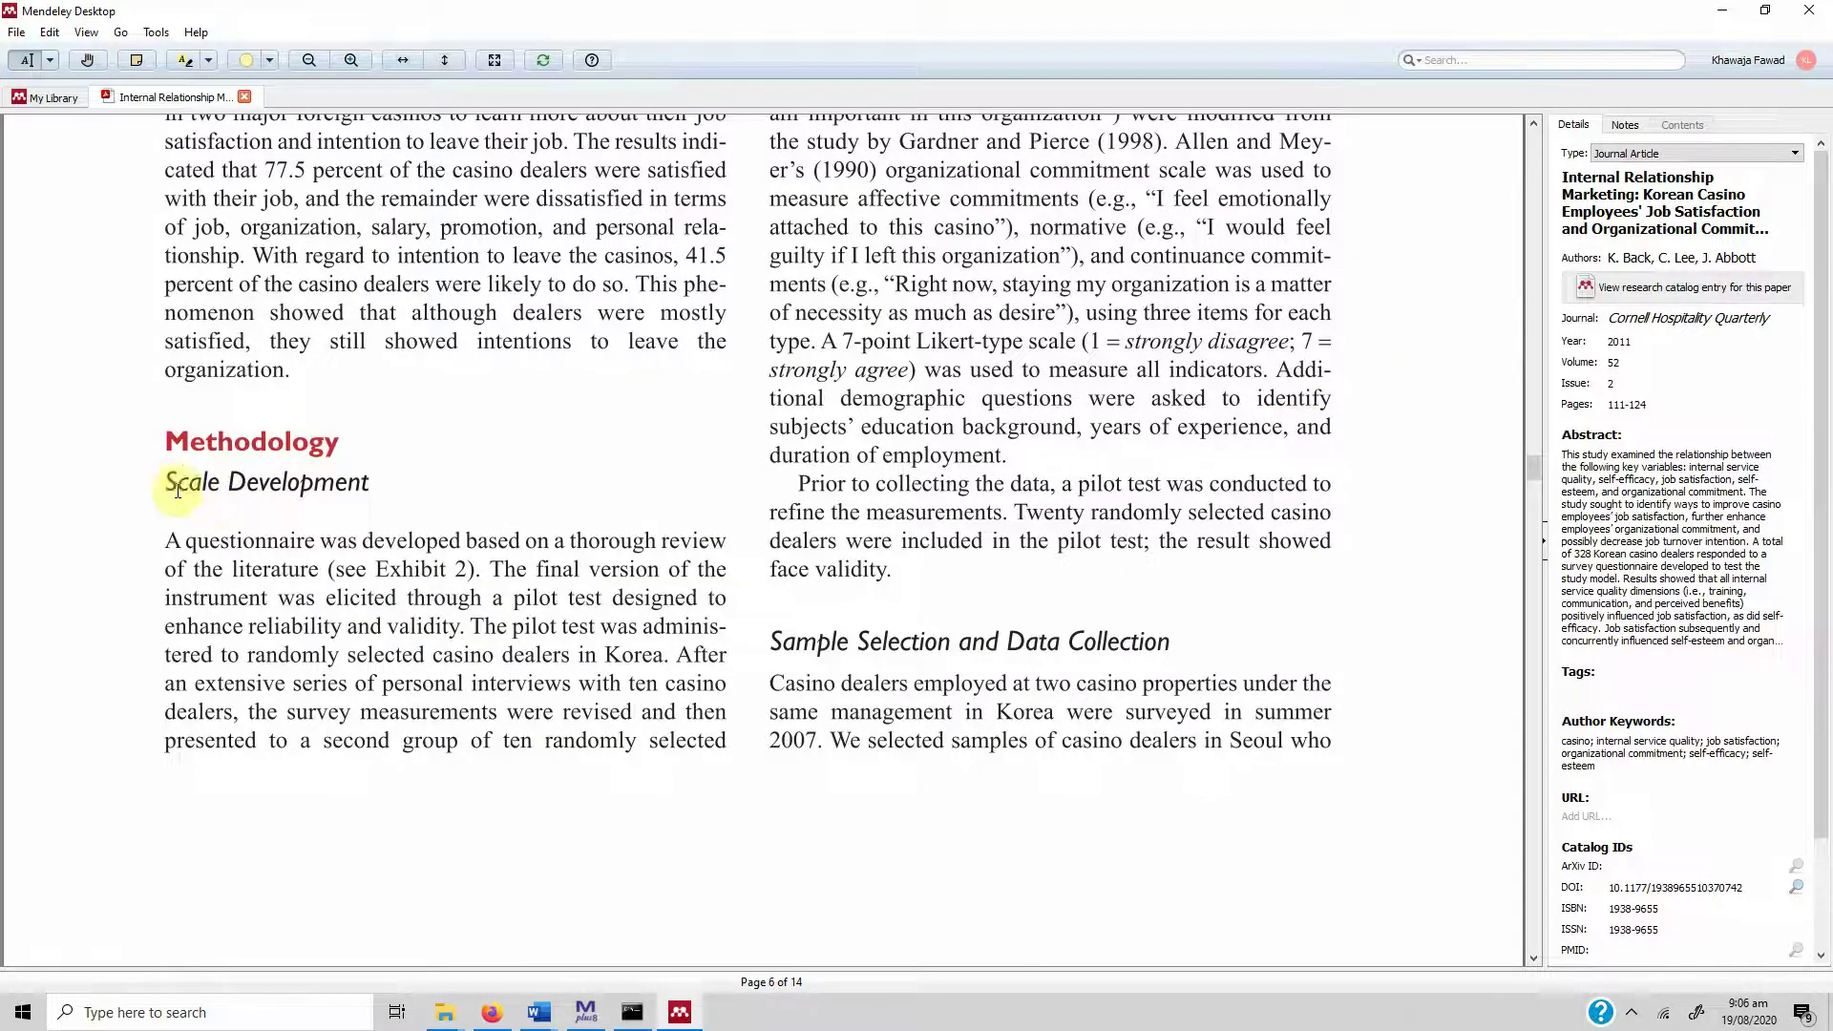
Examine the Scale Development text for the source, sample items and response format of the organizational commitment scale.
scroll(568, 559, "up", 13)
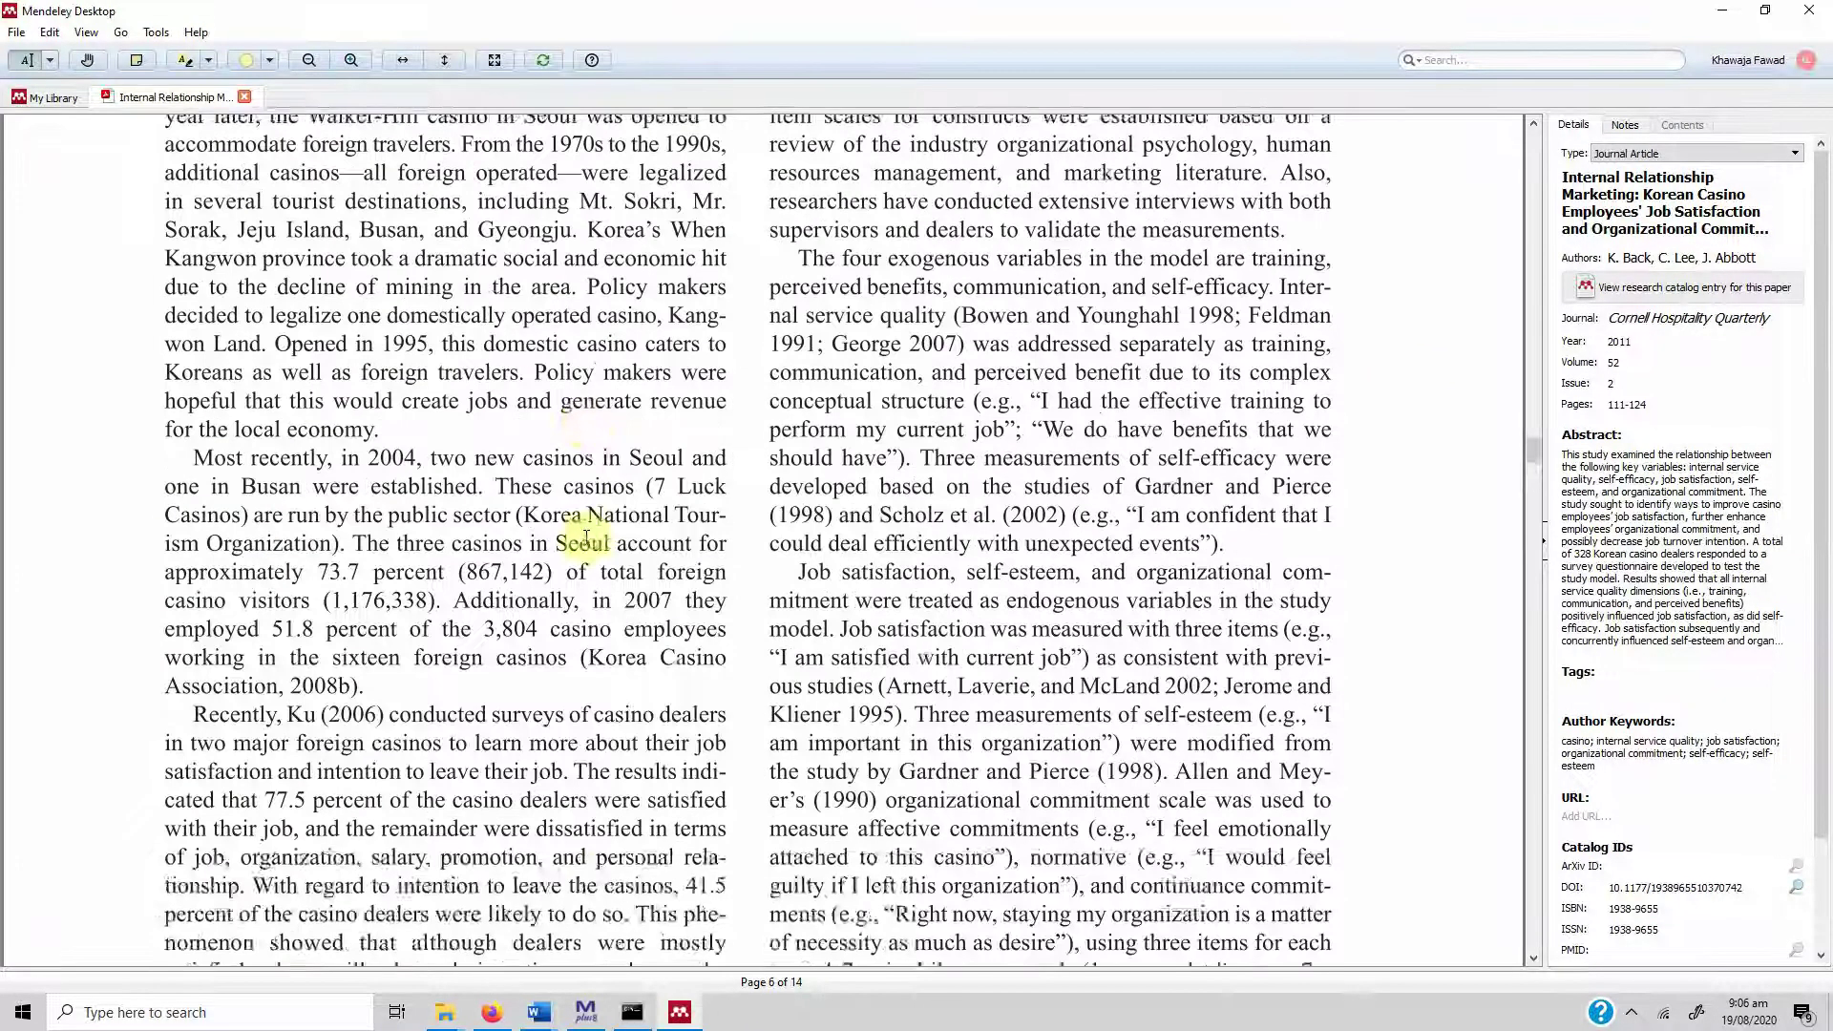
scroll(586, 538, "up", 4)
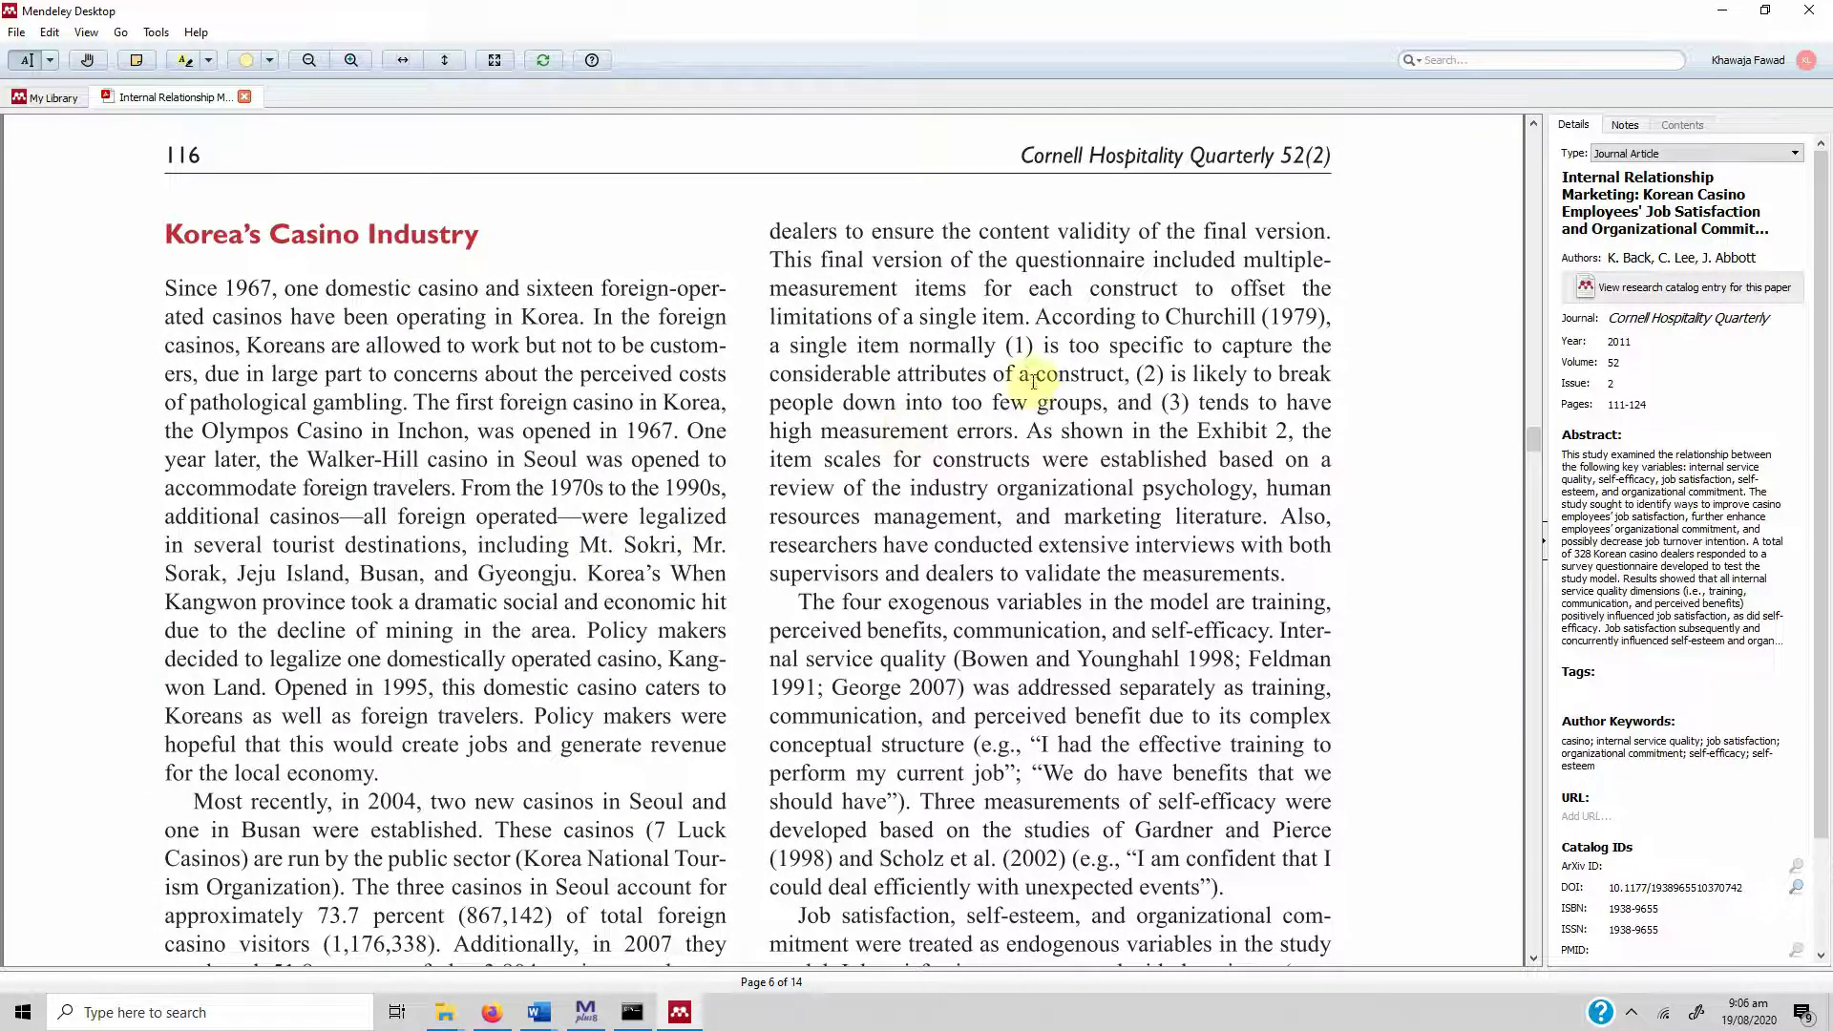
scroll(1050, 353, "down", 5)
scroll(1066, 371, "down", 4)
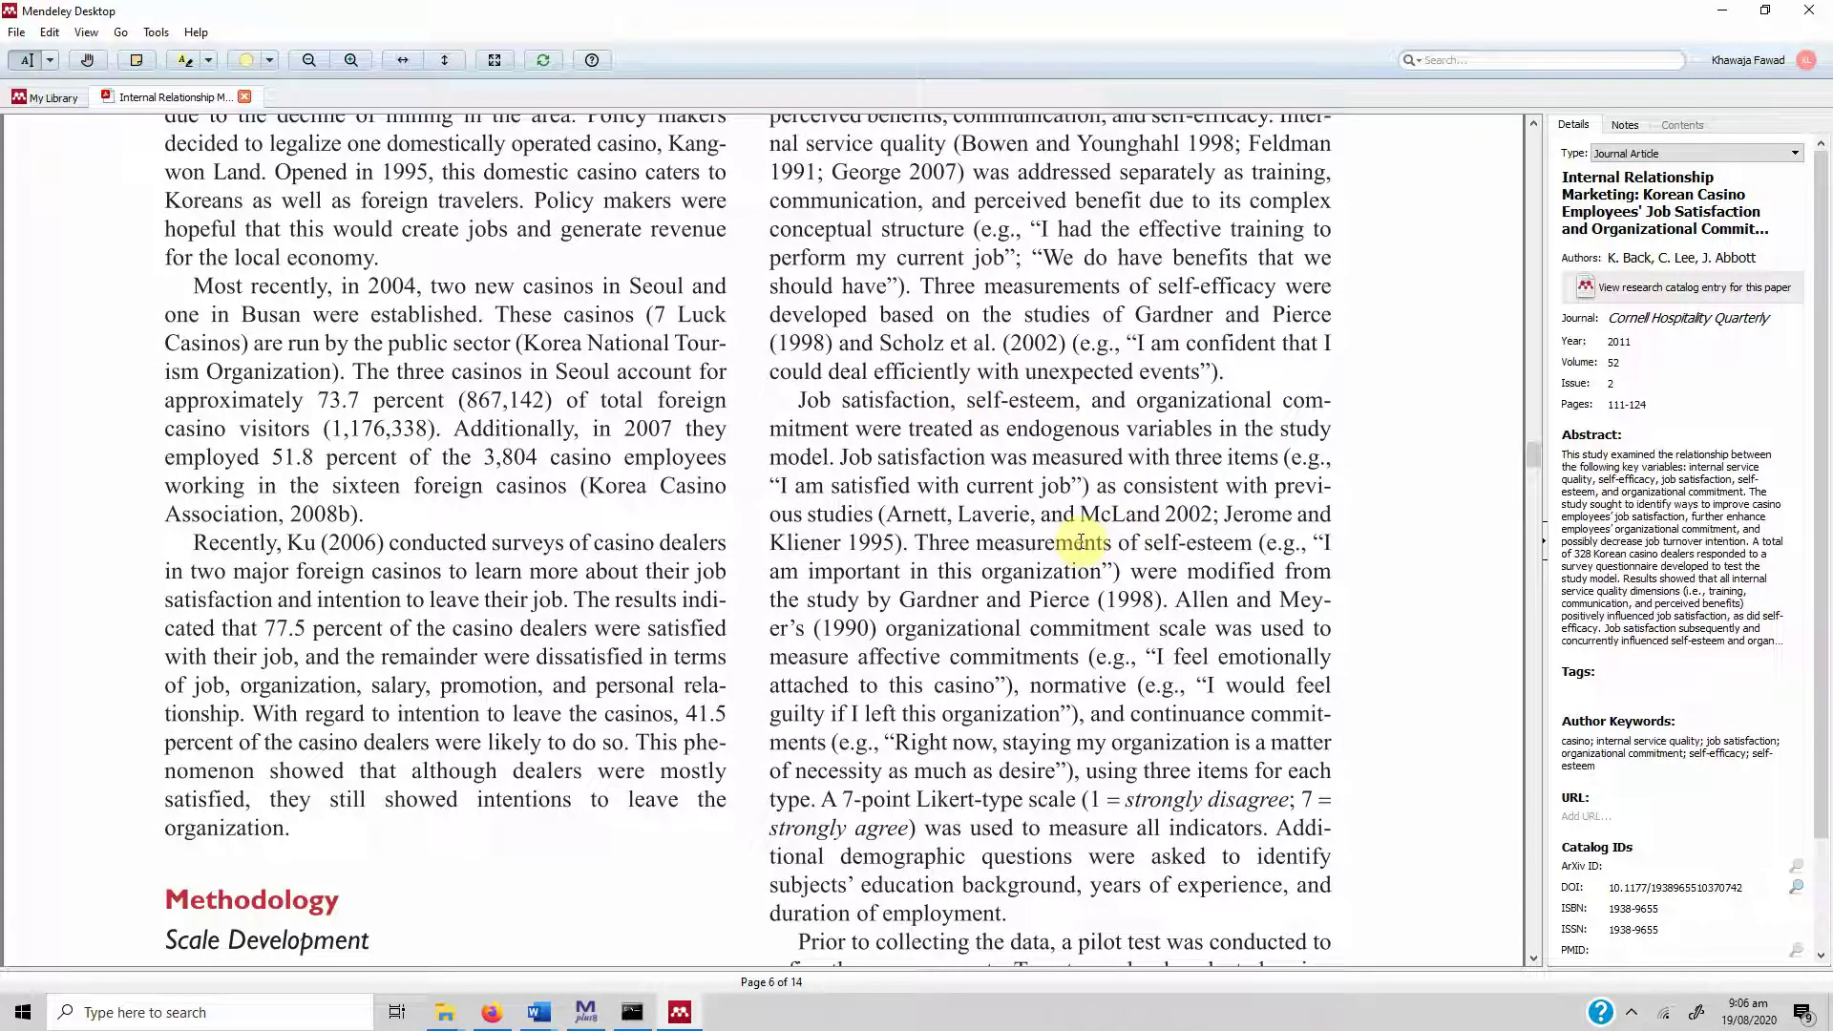
scroll(1146, 587, "down", 1)
left_click_drag(1180, 543, 1218, 682)
scroll(17, 745, "down", 8)
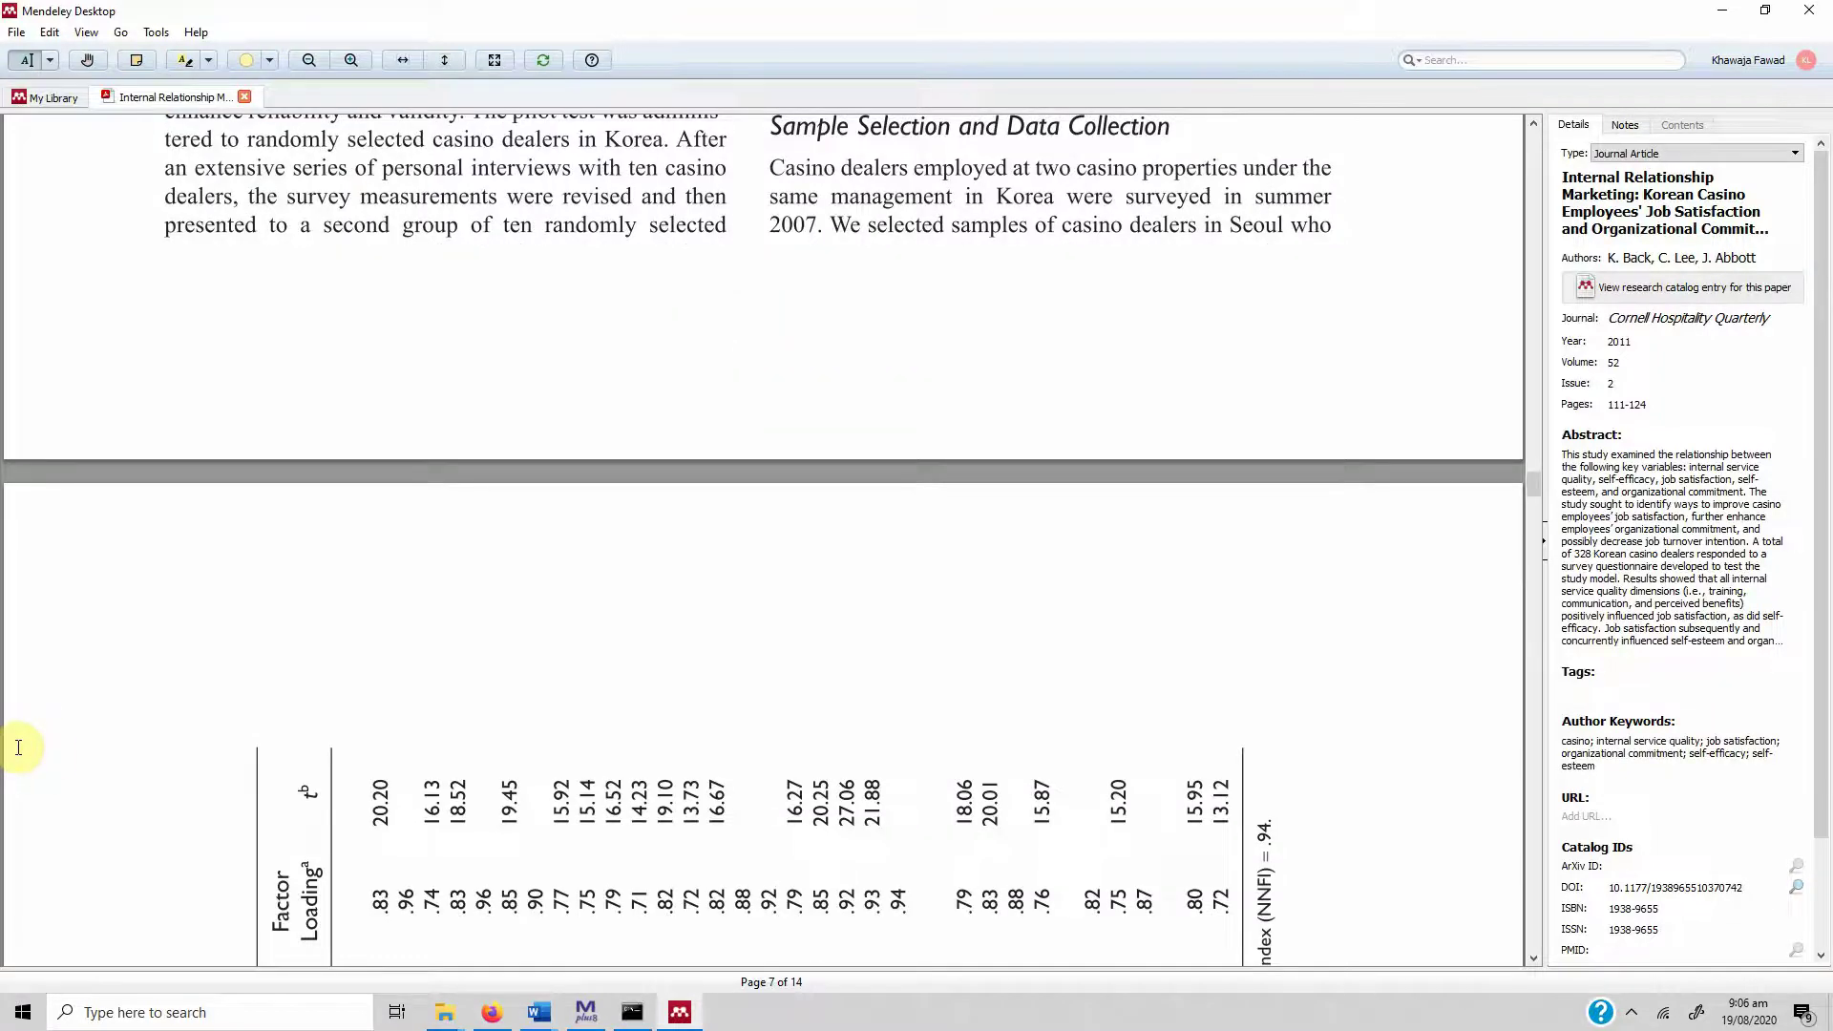
scroll(19, 430, "up", 1)
Open "Perceptions of internal marketing and organizational commitment by nurses" from the results, examine its Measures paragraph for scale sources, and return to the library.
left_click(43, 97)
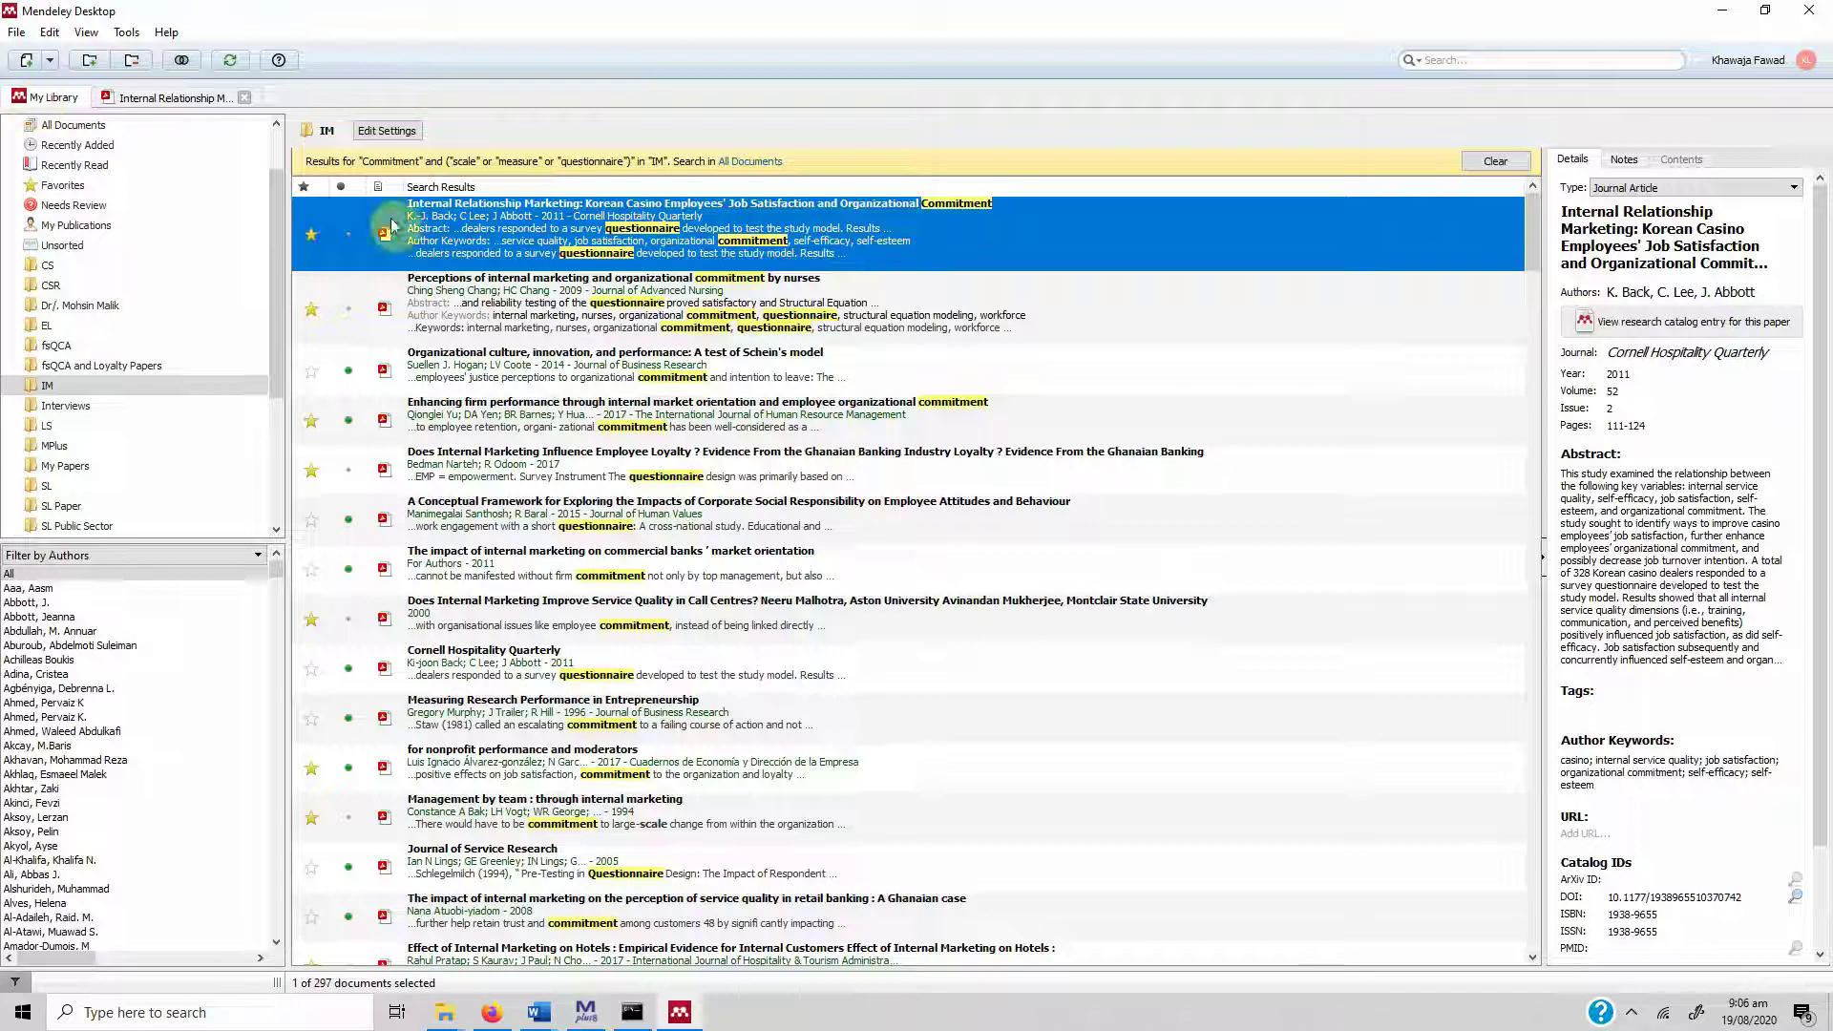
double_click(485, 291)
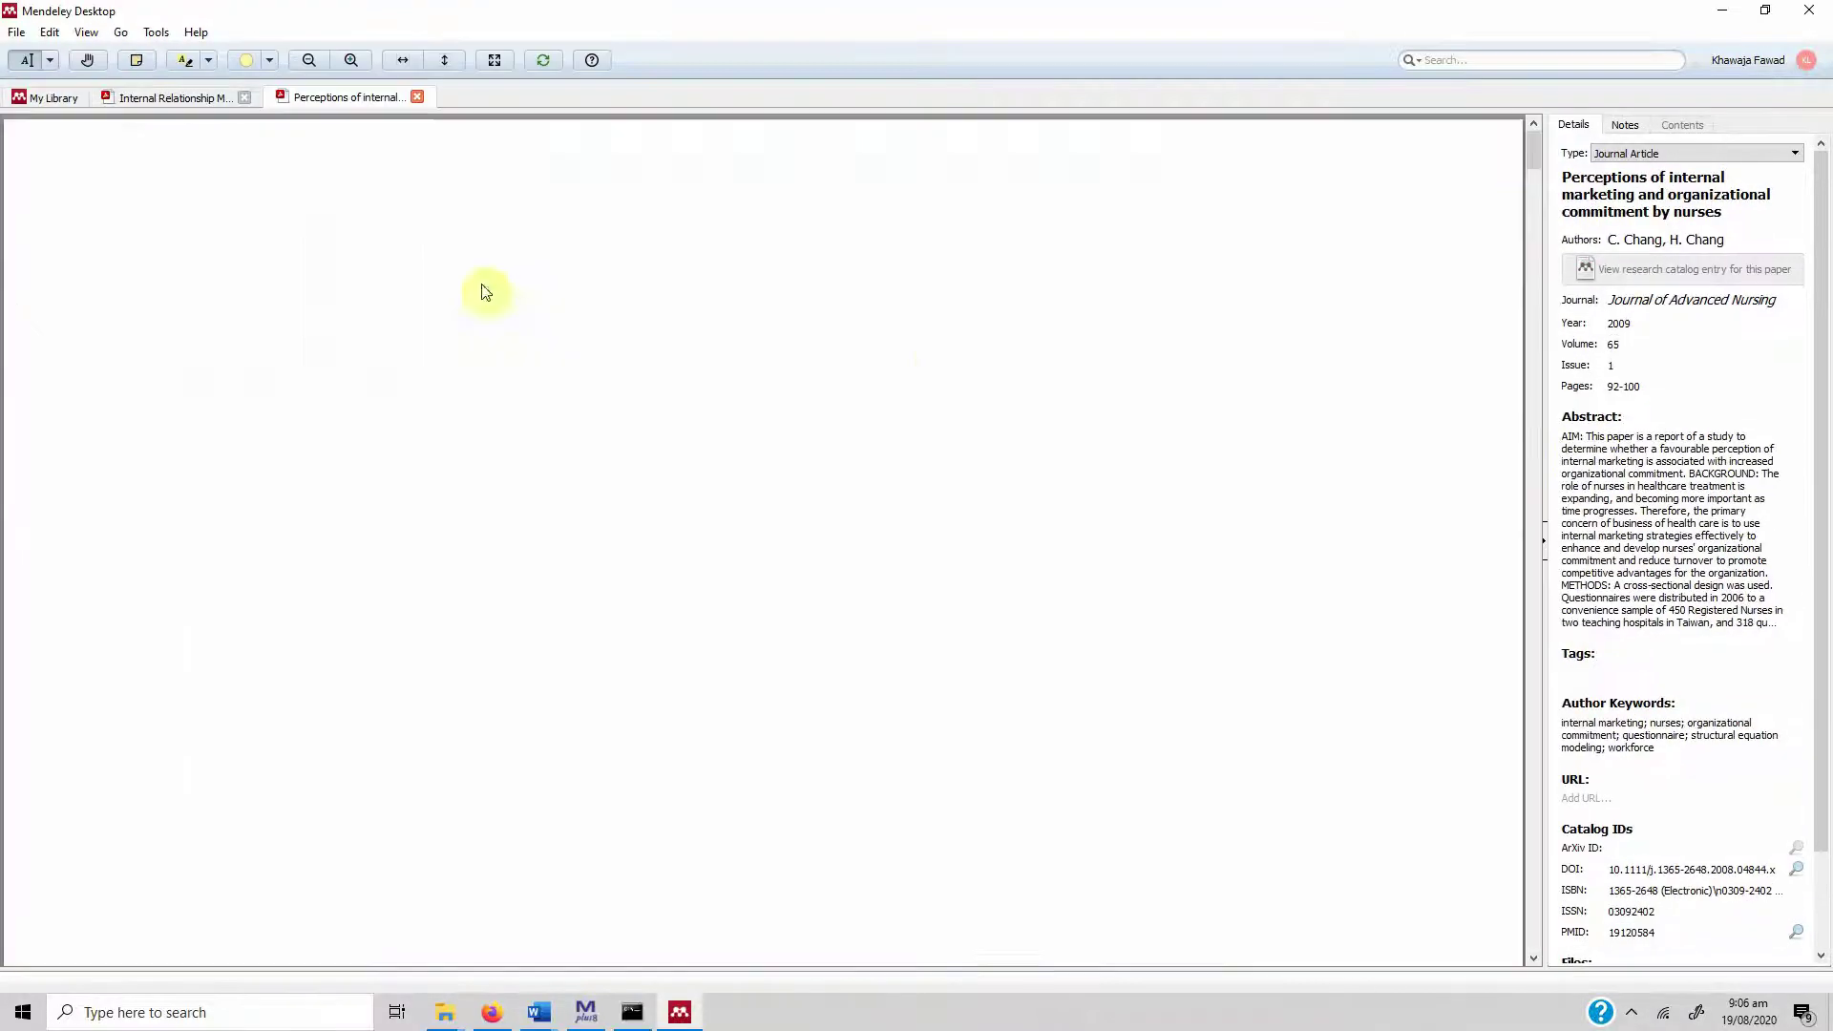
scroll(954, 377, "down", 15)
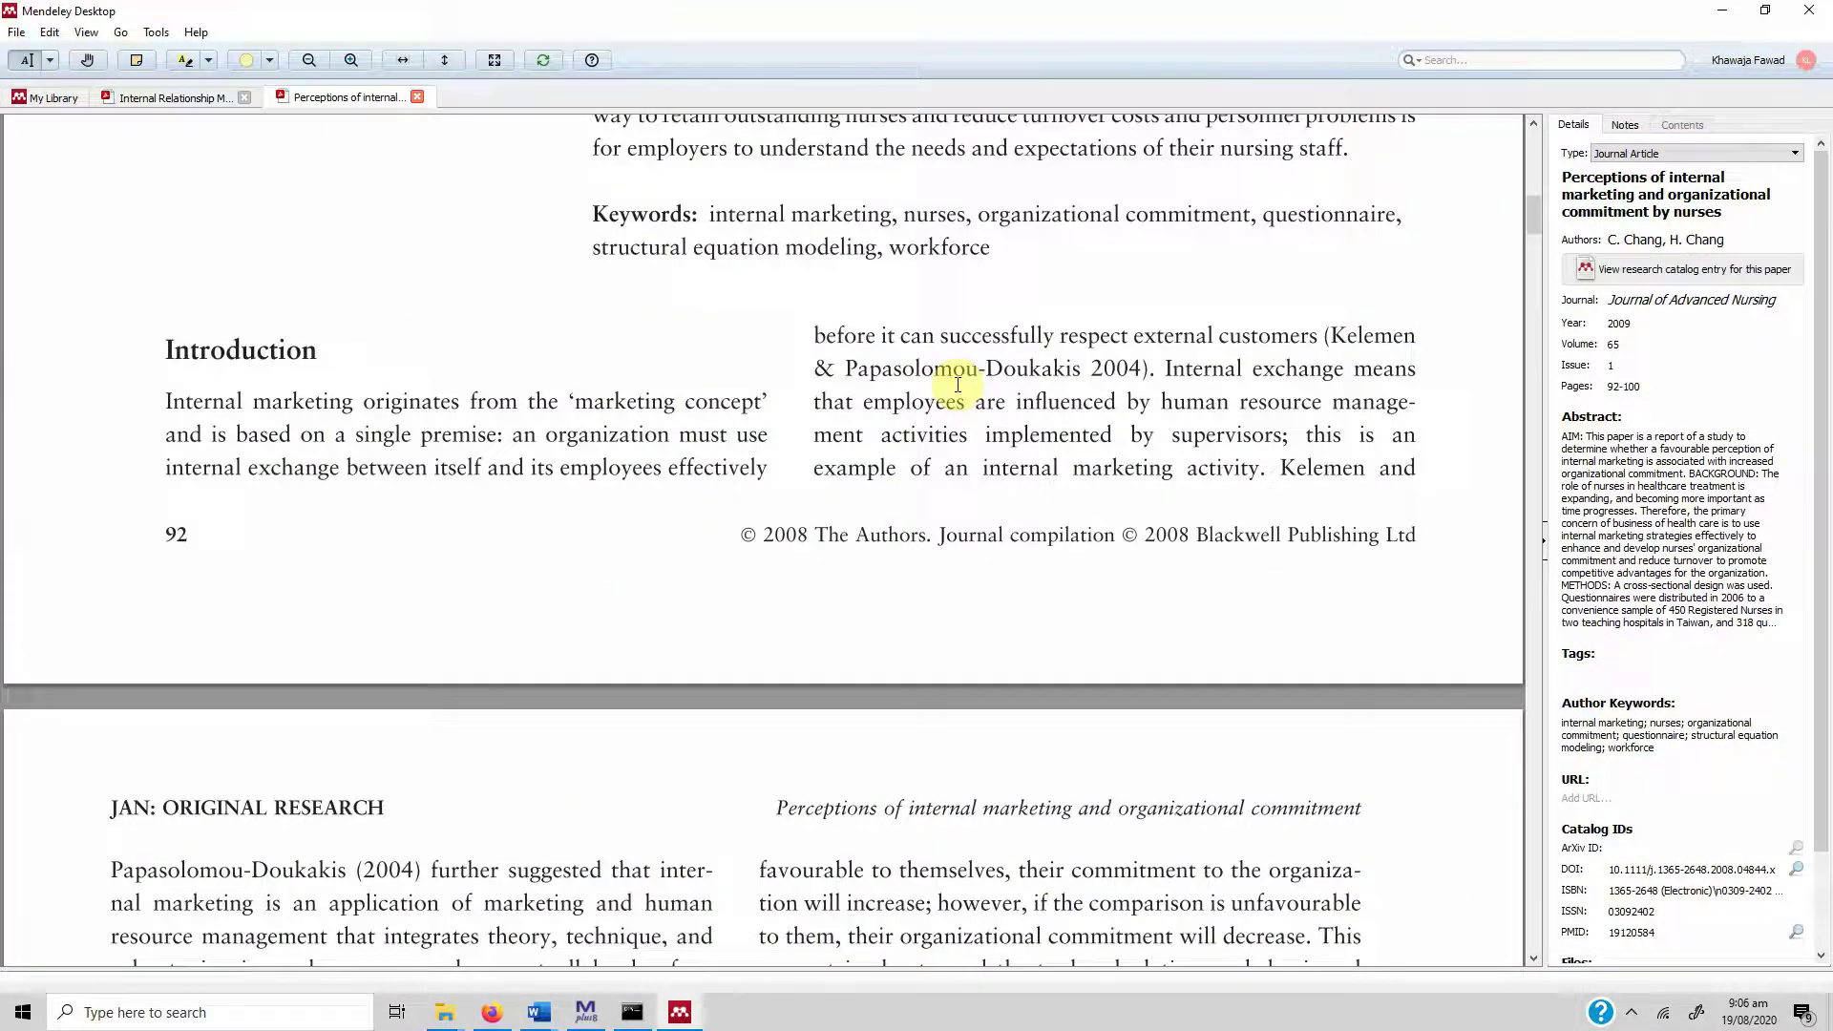
scroll(957, 386, "down", 10)
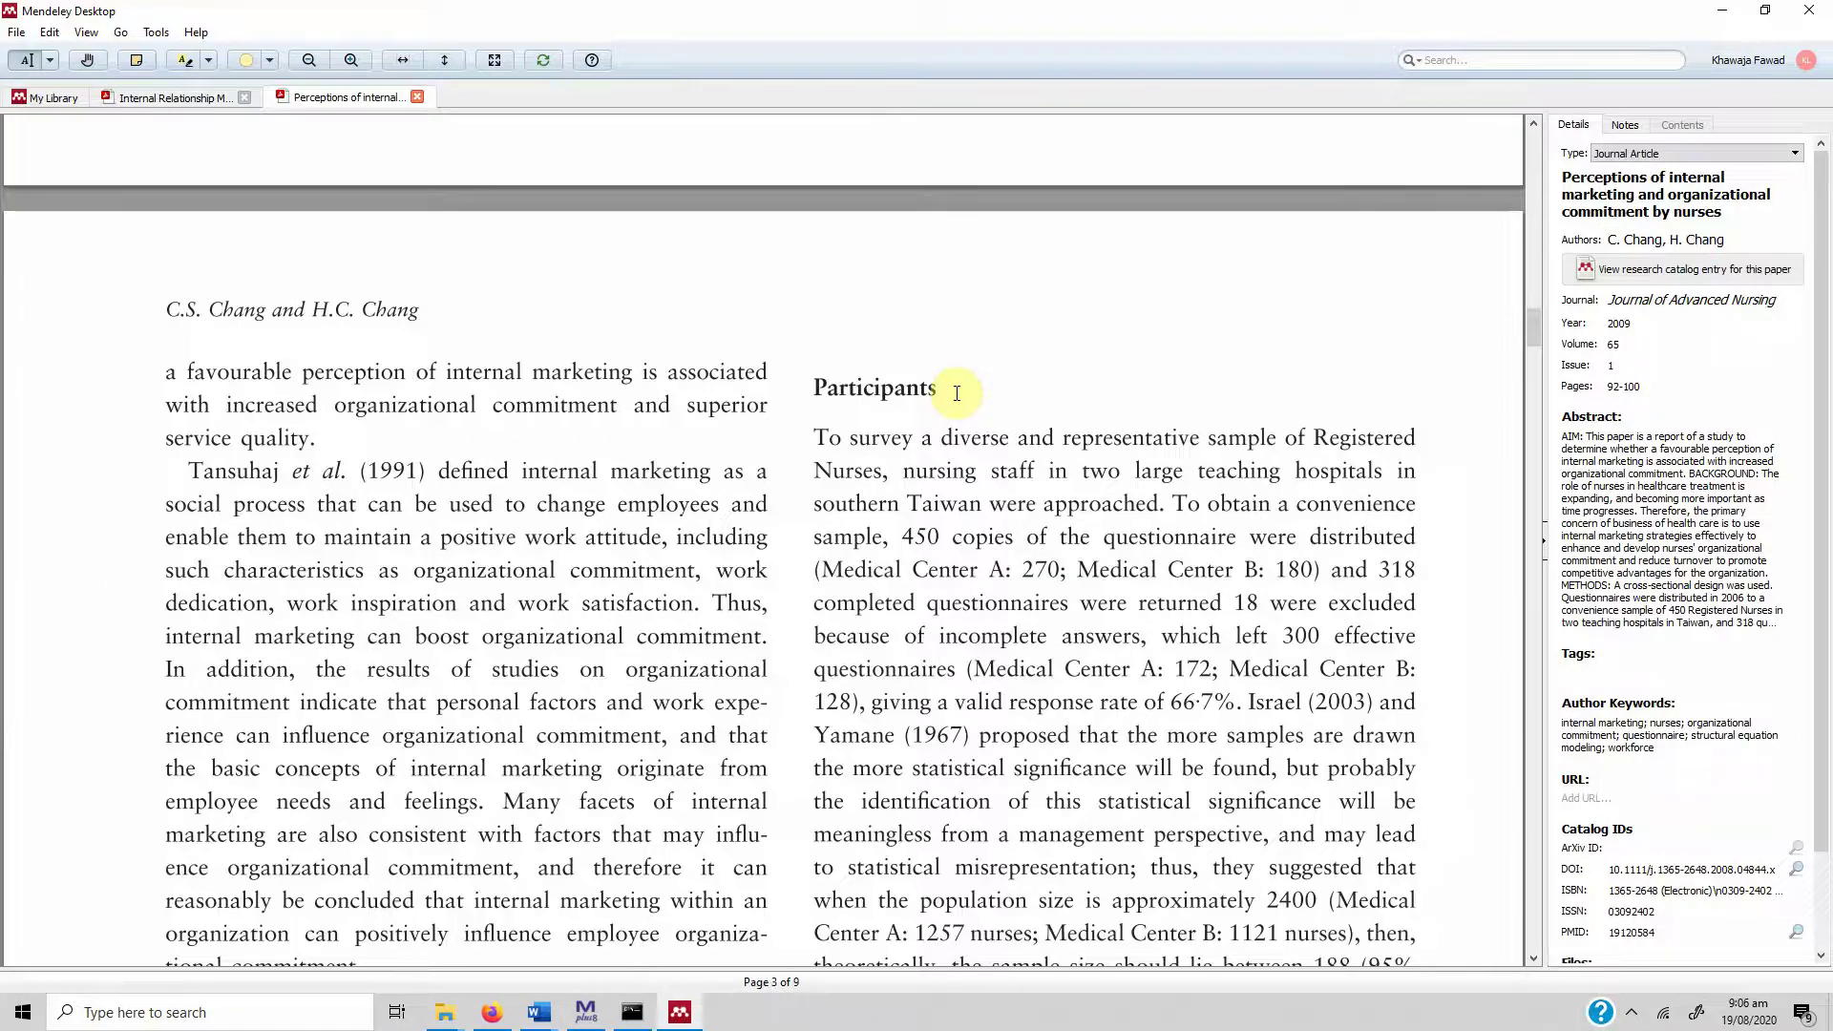
scroll(958, 393, "down", 5)
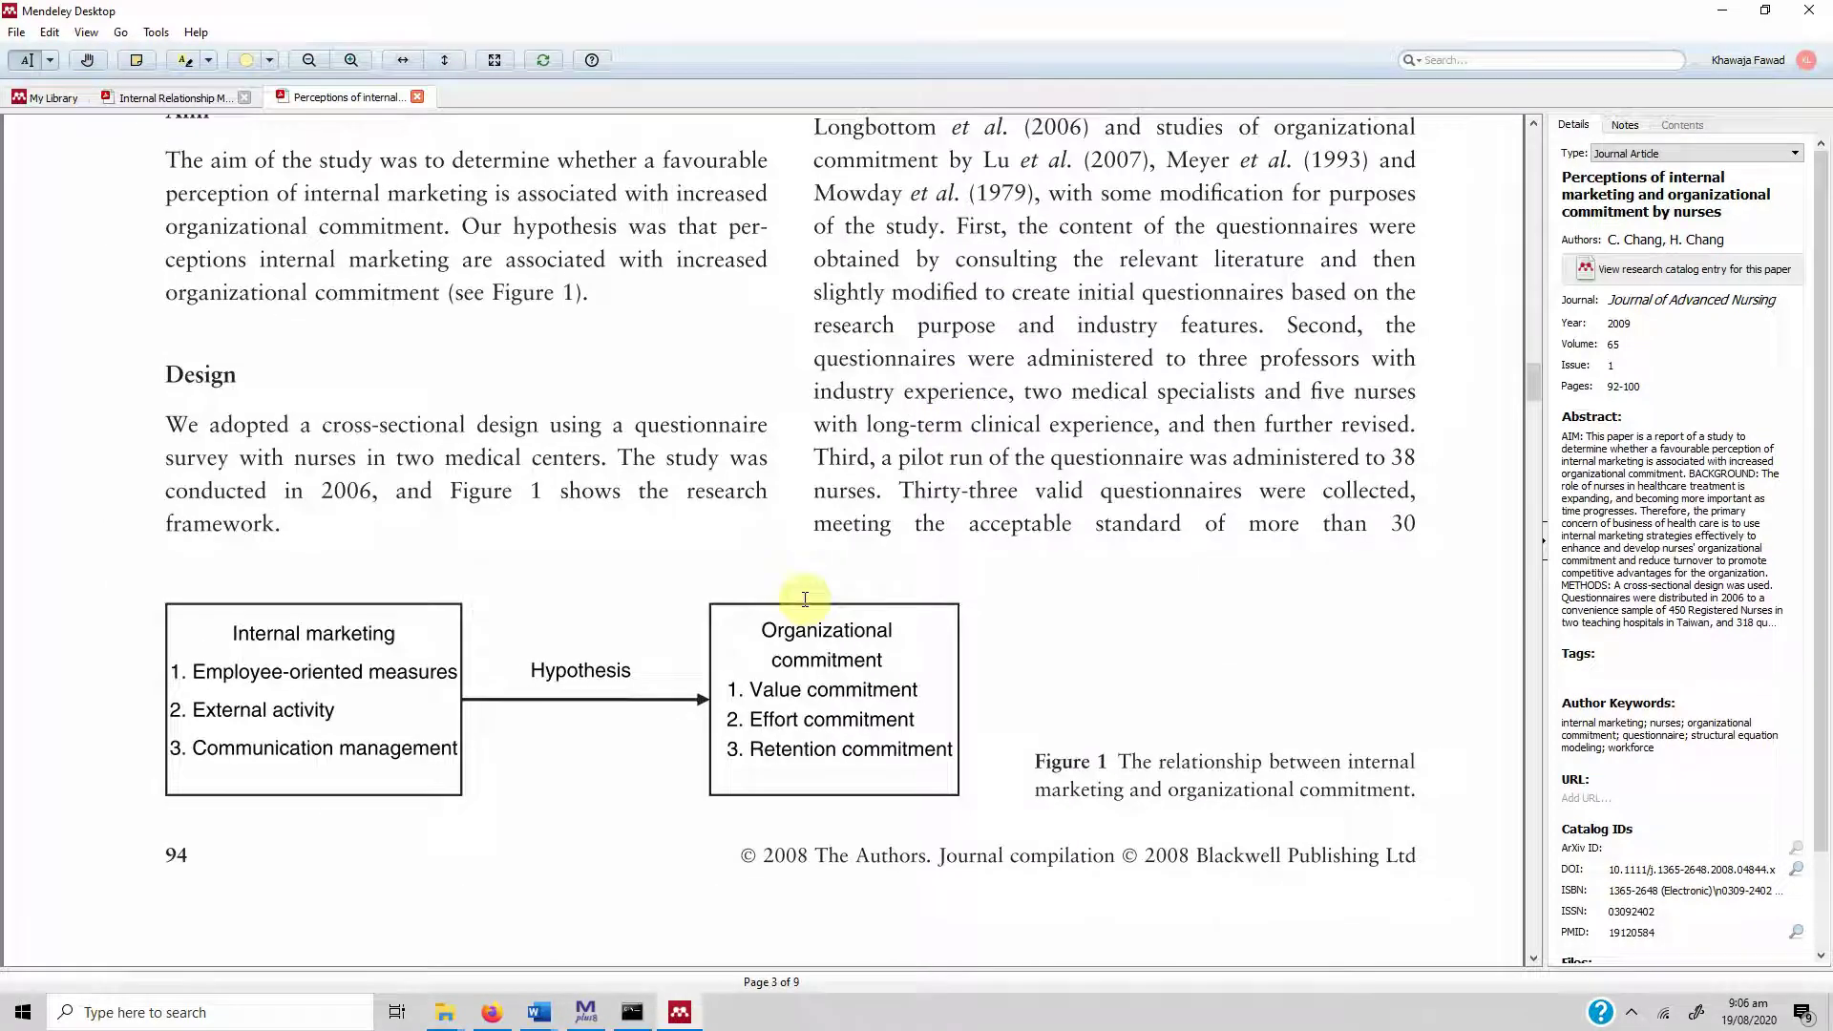
scroll(1005, 361, "up", 2)
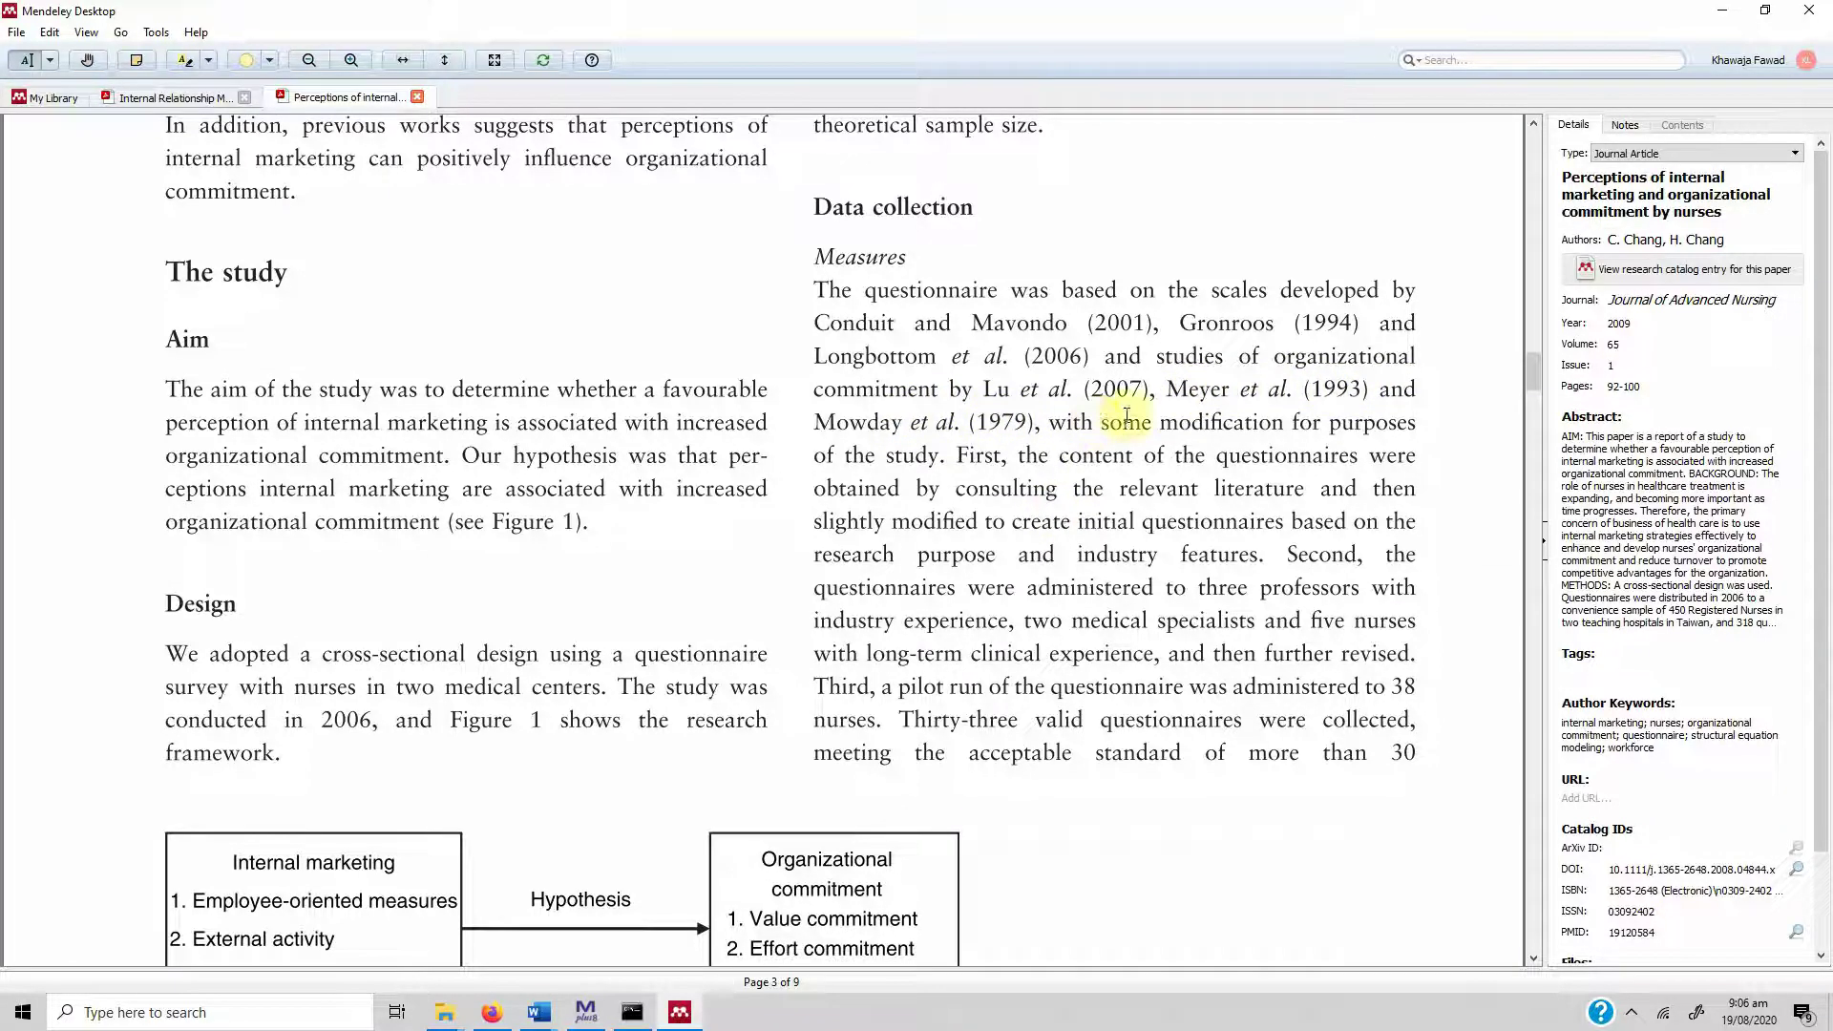
scroll(1119, 470, "down", 9)
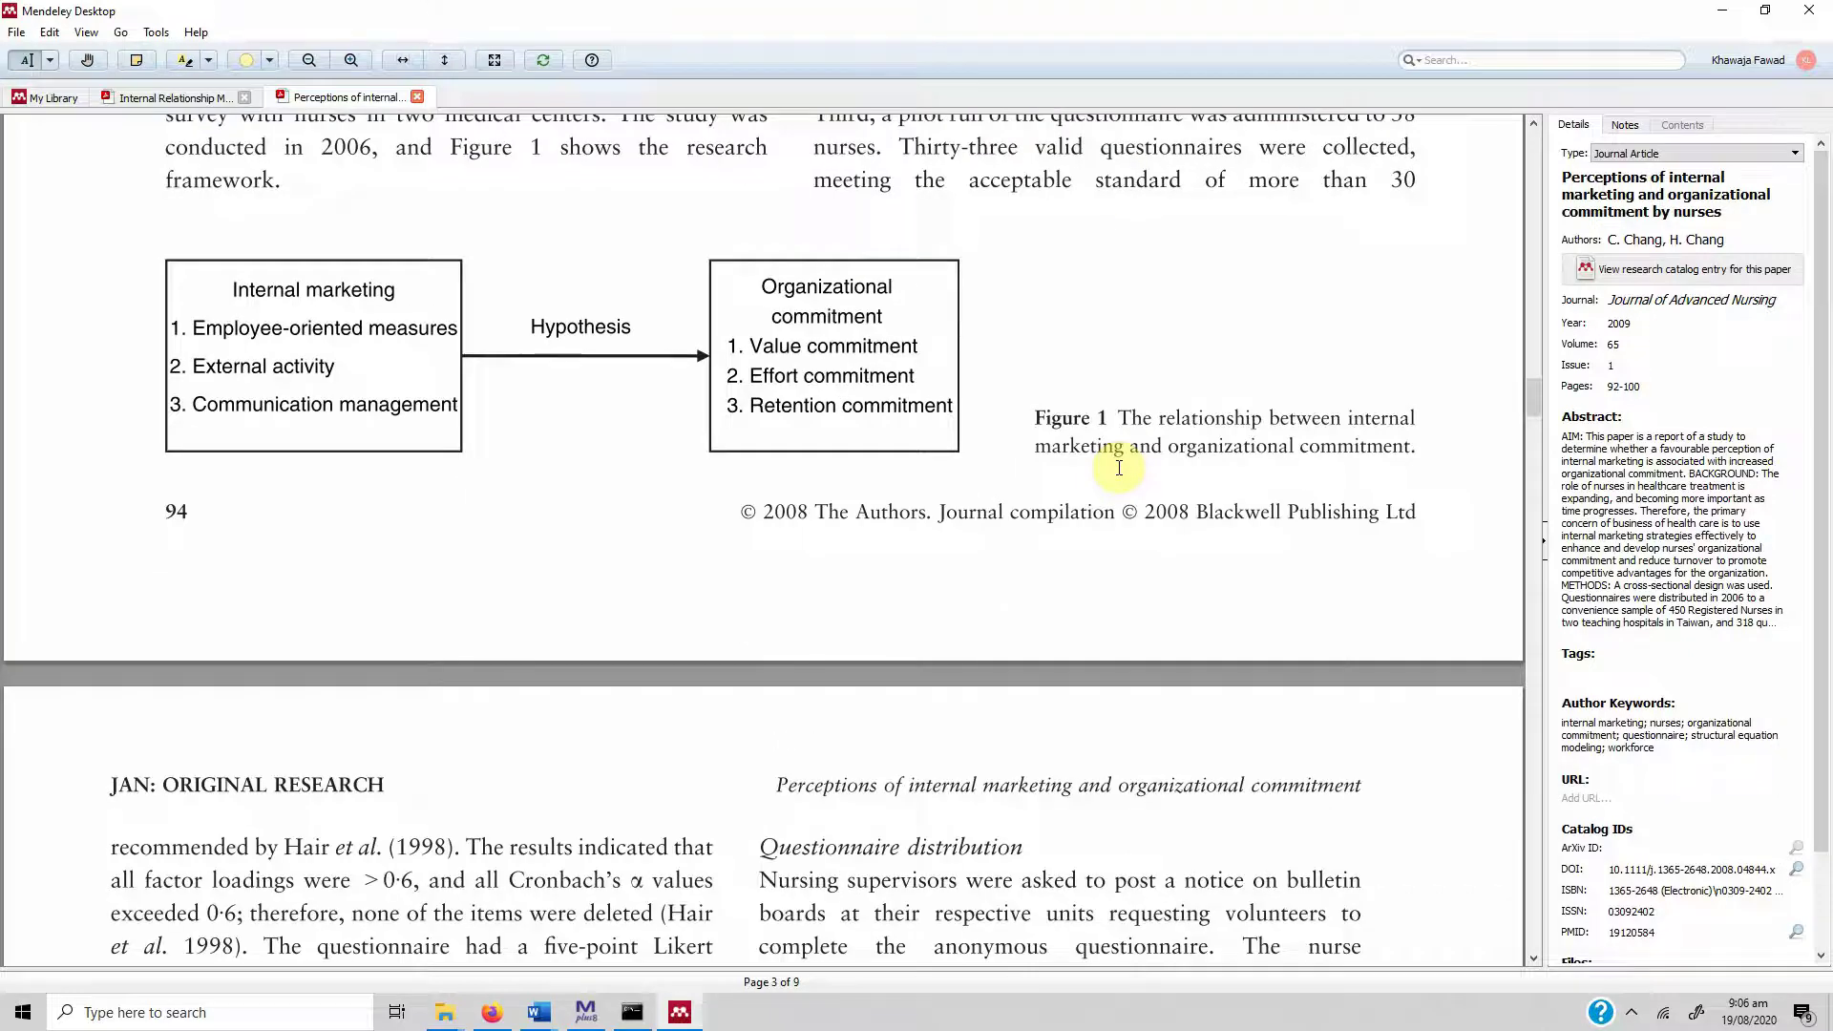
scroll(1116, 467, "up", 5)
scroll(1116, 468, "up", 5)
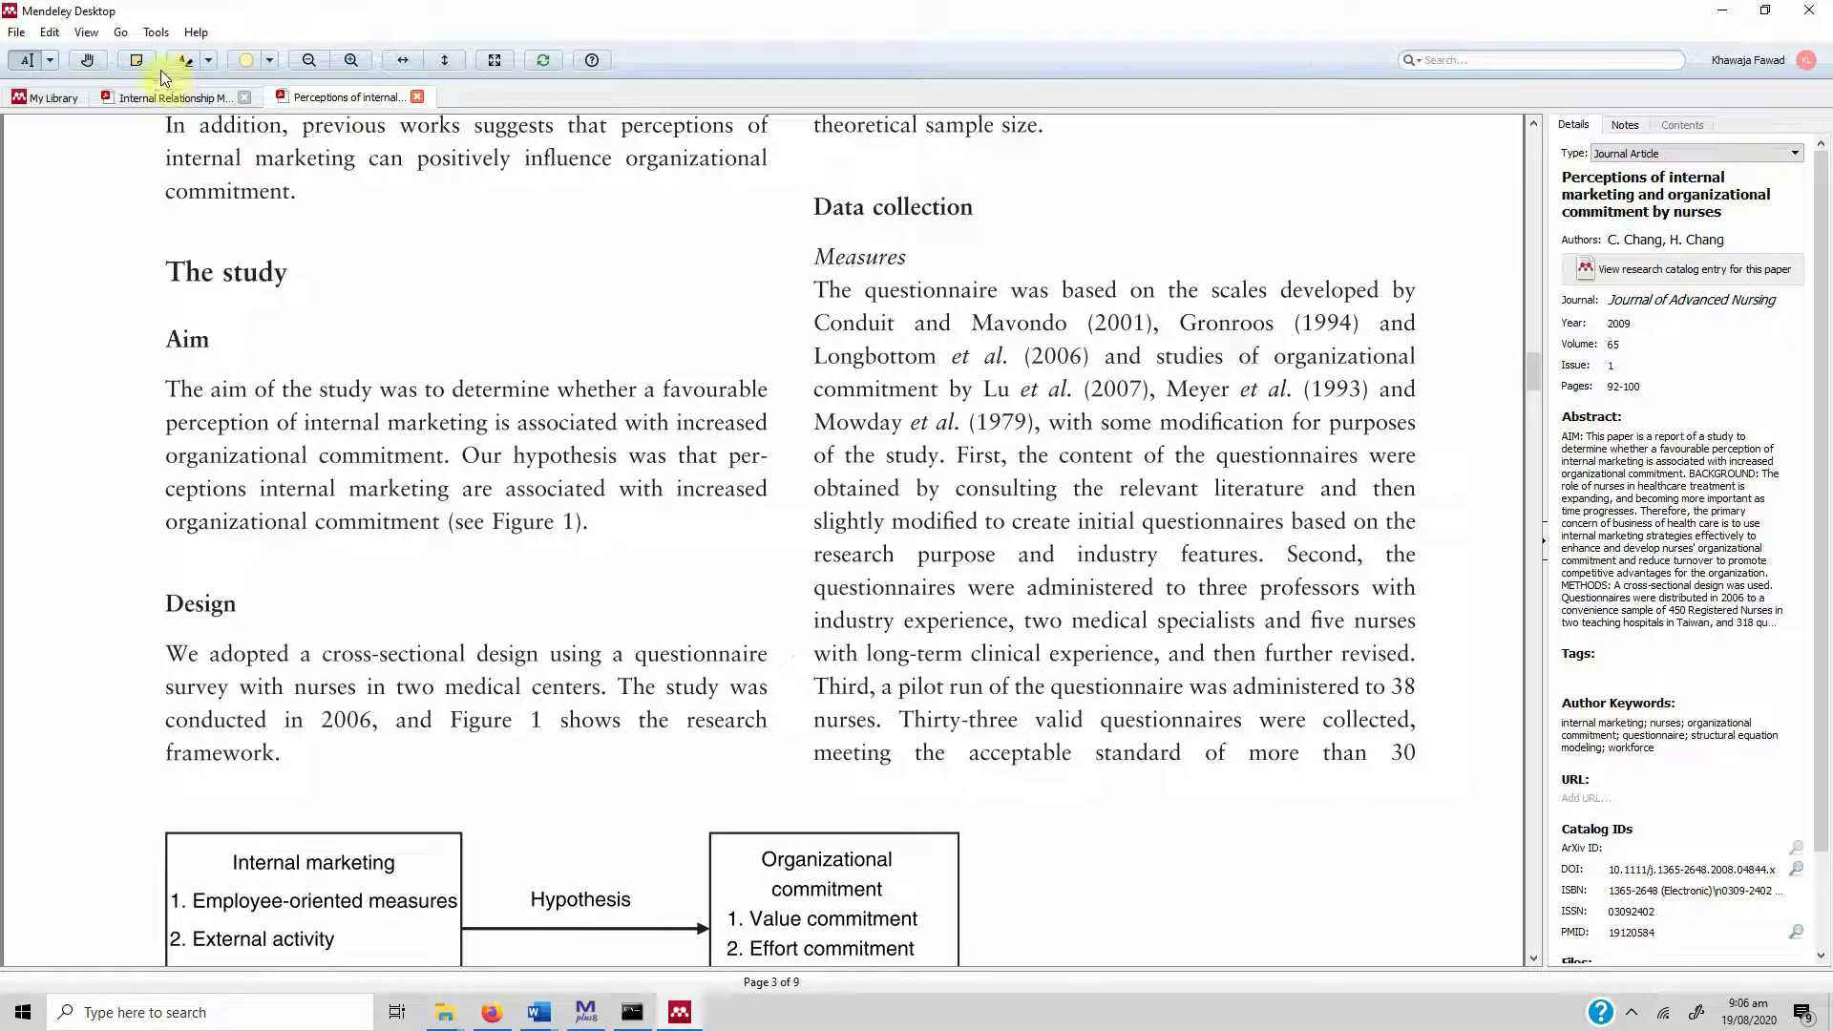
left_click(55, 98)
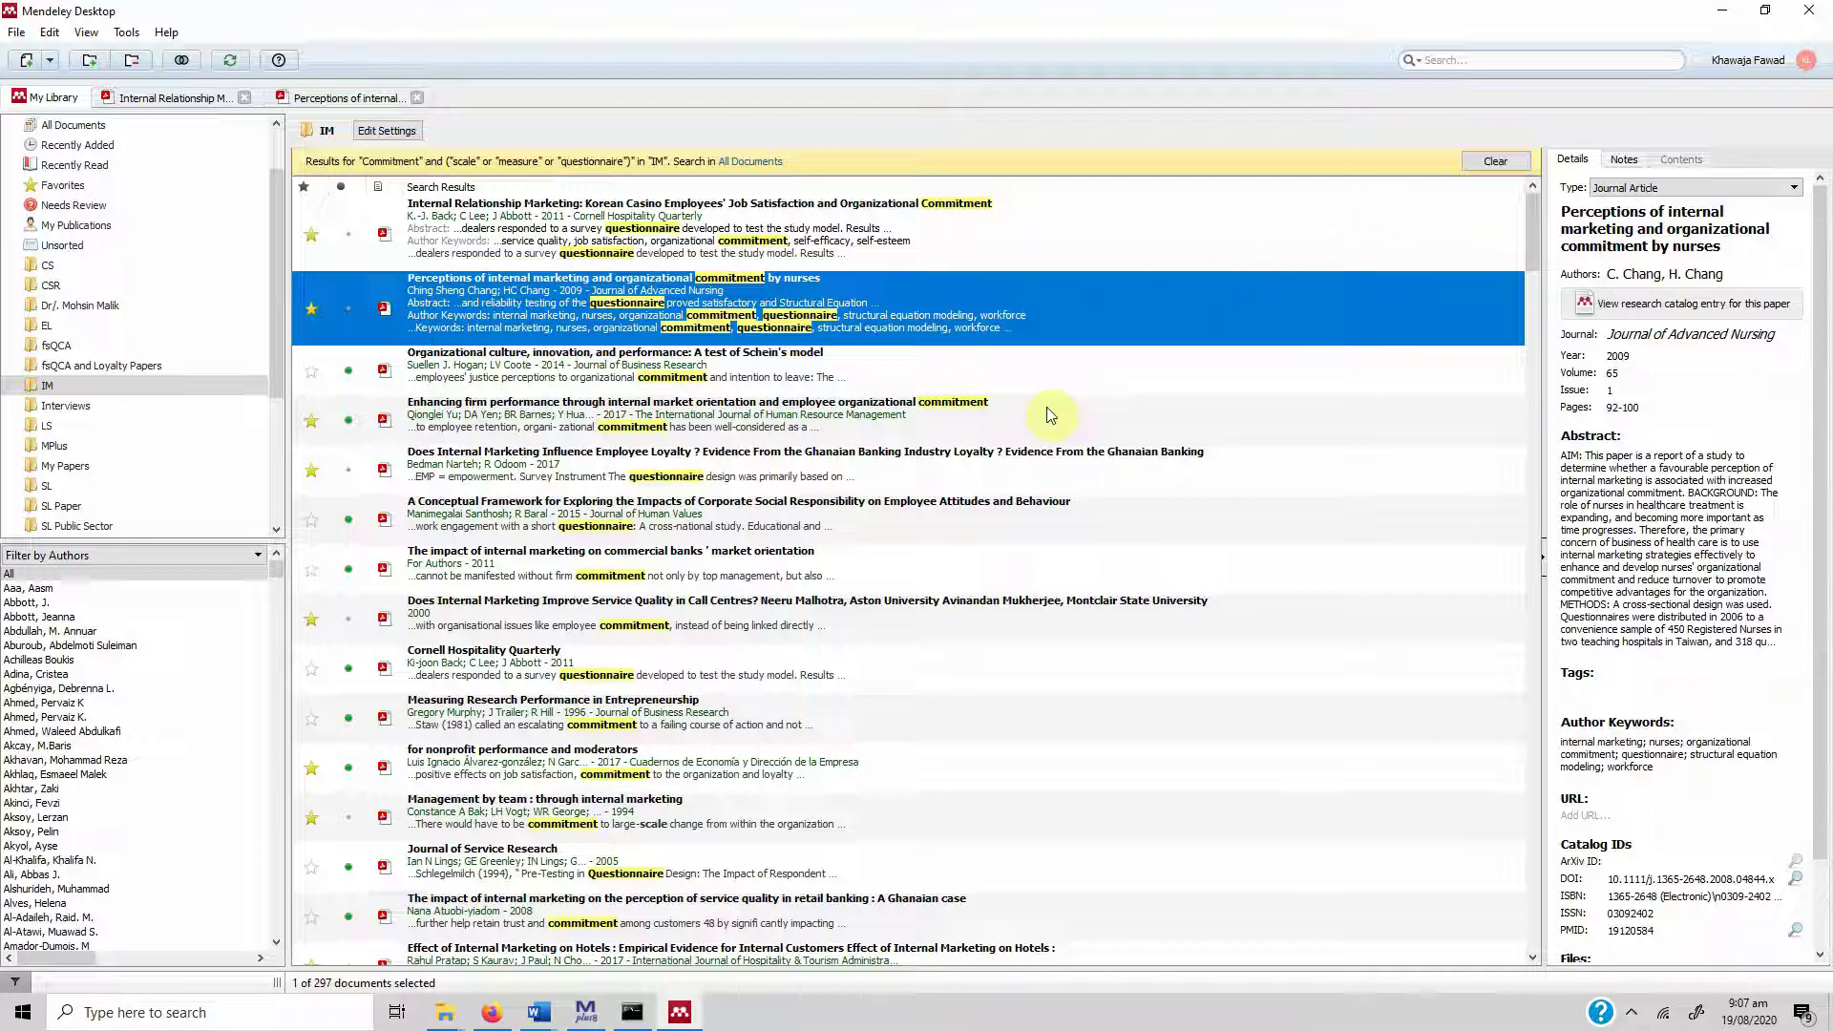
Return to the Word document on questionnaire search and review its Mendeley query and the Google Scholar queries above it.
left_click(539, 1010)
left_click(622, 949)
triple_click(239, 723)
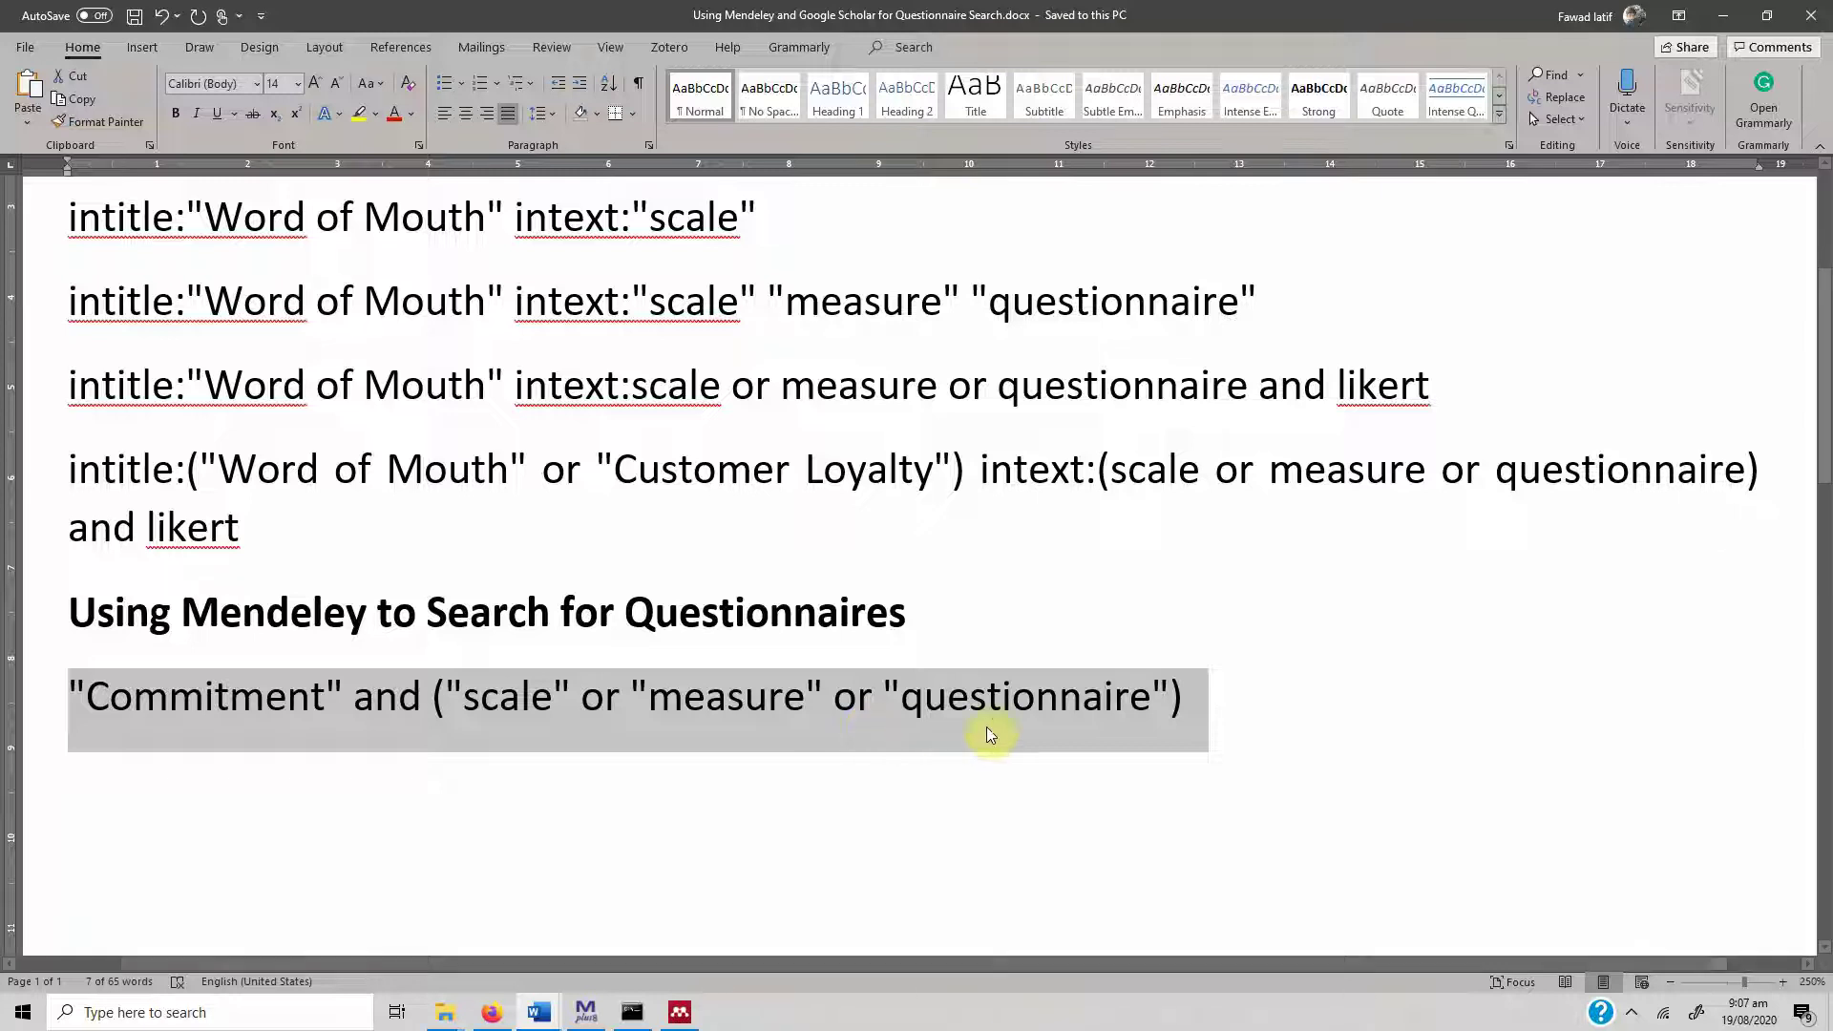
left_click(1184, 712)
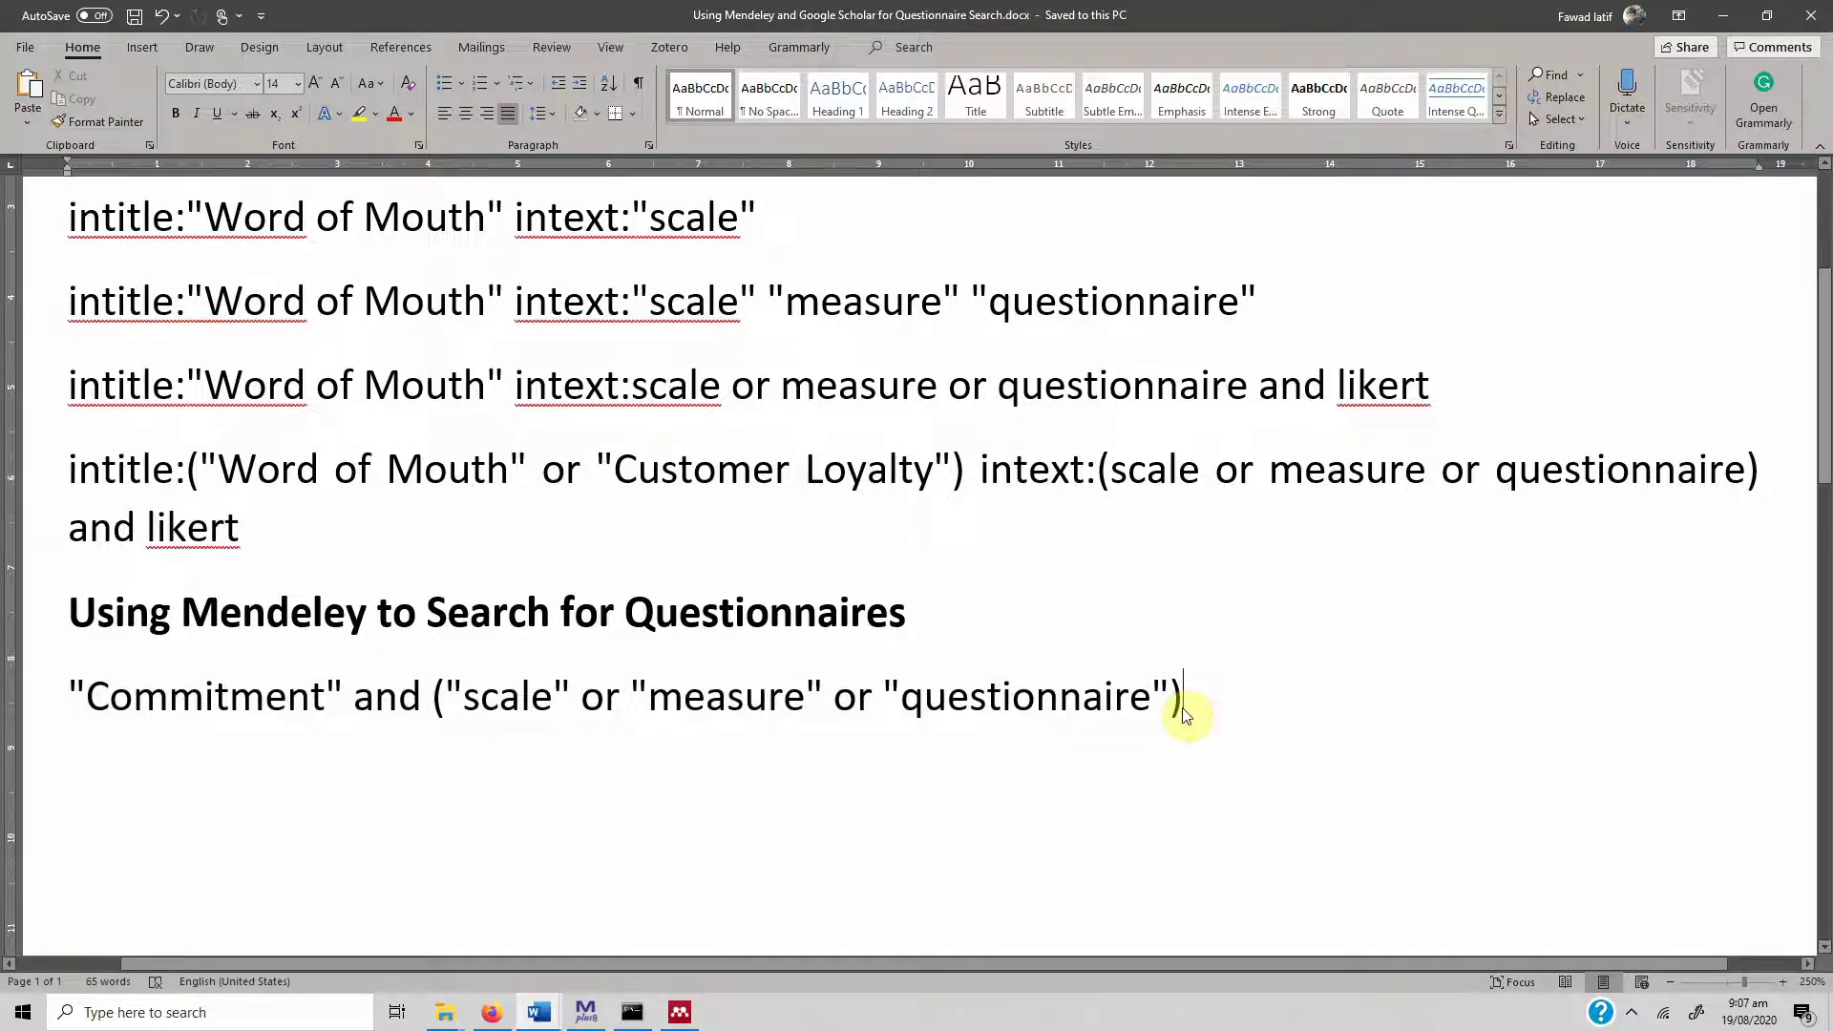
scroll(1183, 715, "up", 3)
scroll(1184, 708, "down", 4)
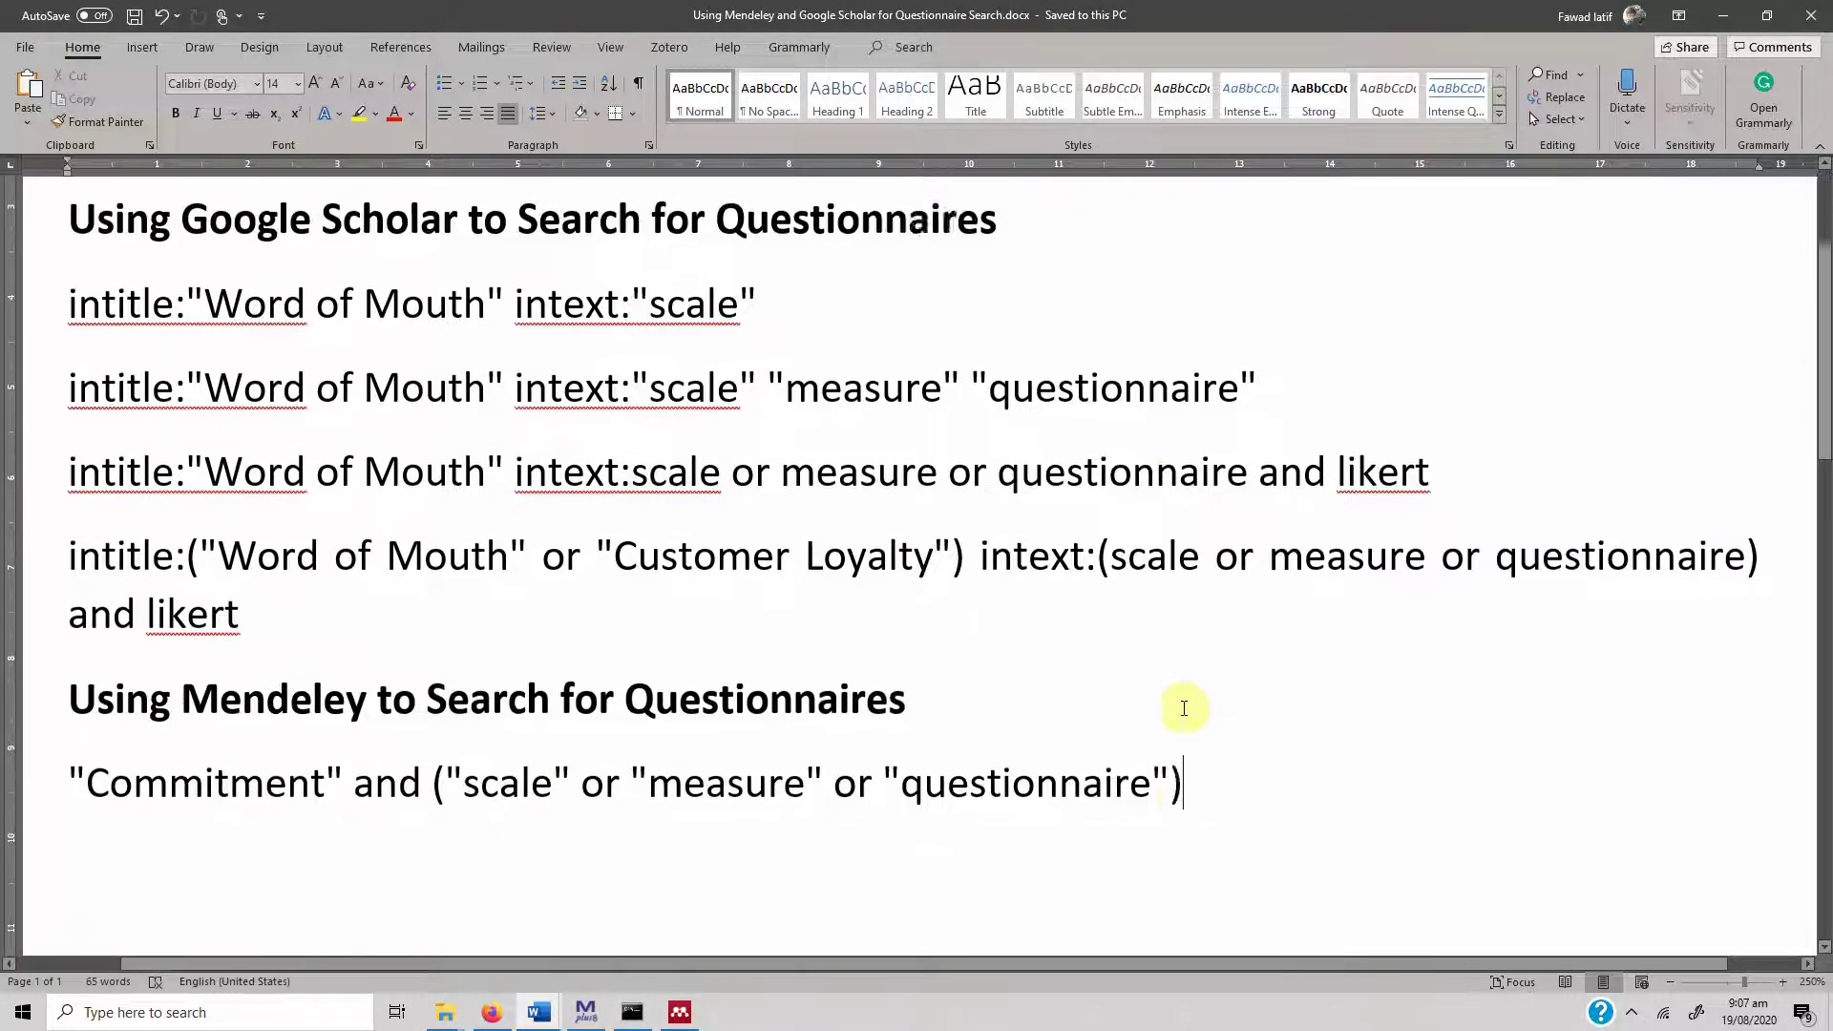
scroll(1184, 709, "up", 3)
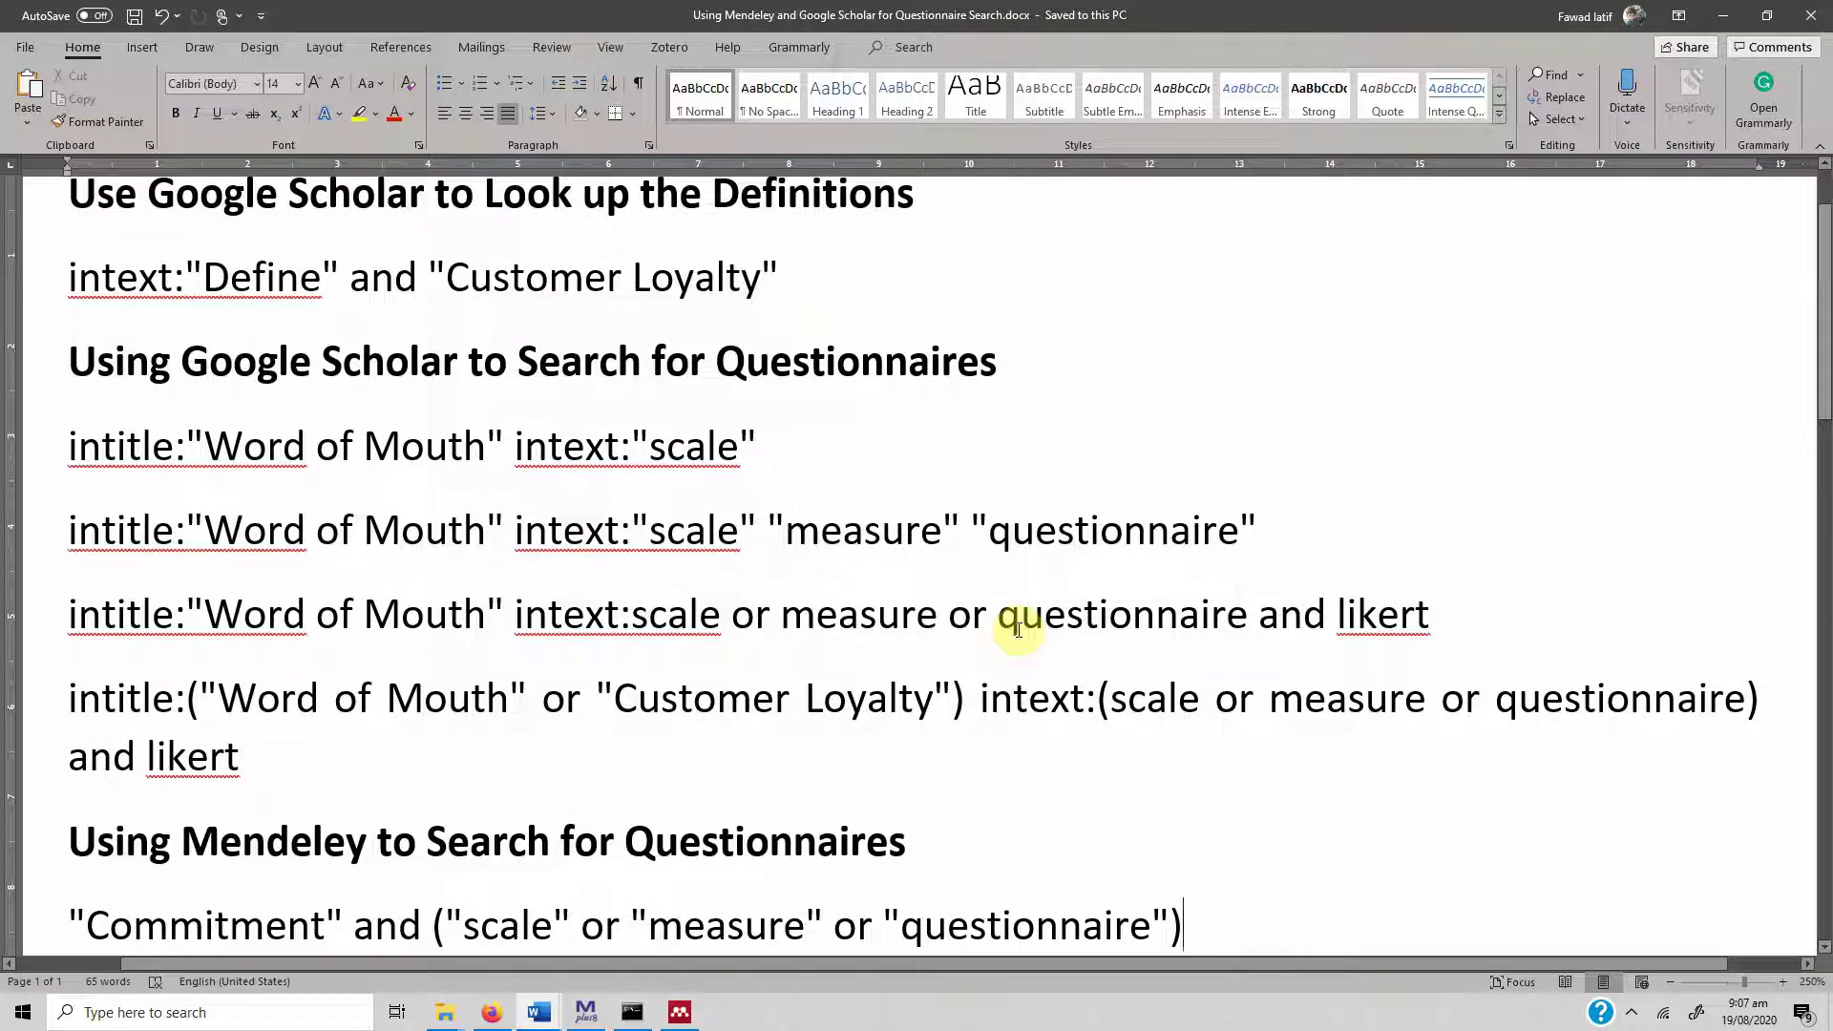